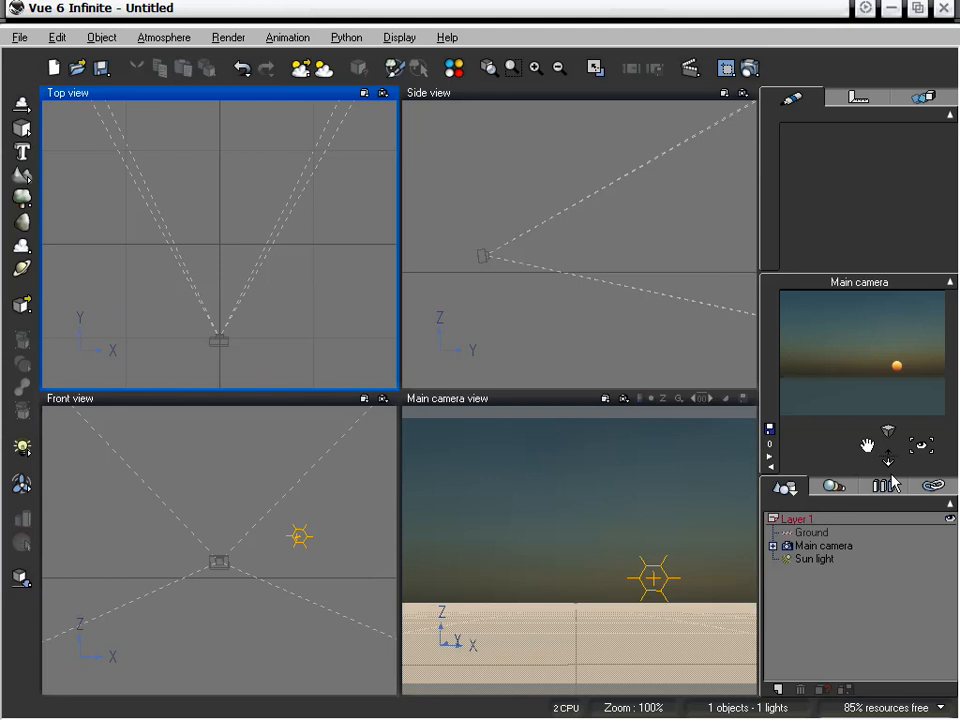
# - Tilt the main camera upward until sky fills nearly the whole view, and widen its field of view
pyautogui.moveTo(920, 445); pyautogui.dragTo(920, 415)
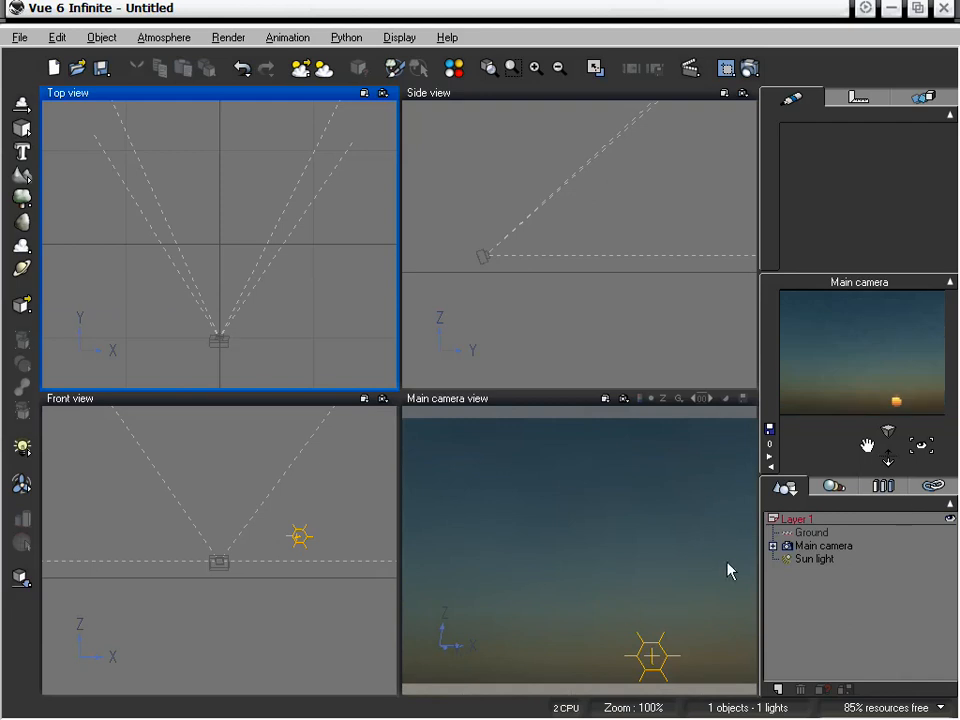
pyautogui.moveTo(870, 445)
pyautogui.mouseDown()
pyautogui.moveTo(880, 471)
pyautogui.moveTo(871, 486)
pyautogui.mouseUp()
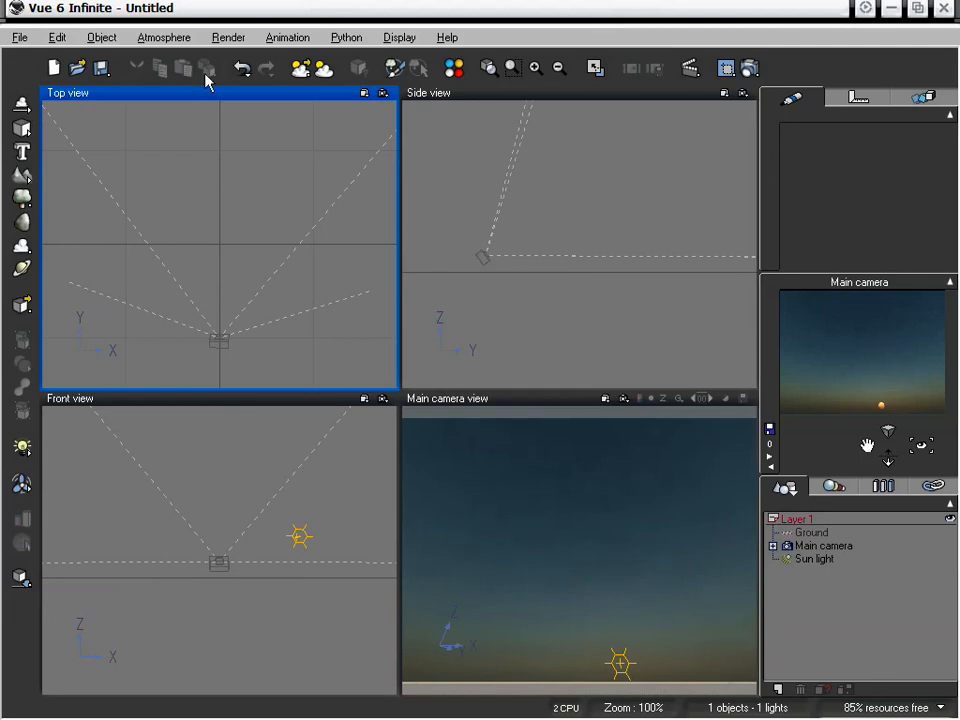
pyautogui.click(176, 37)
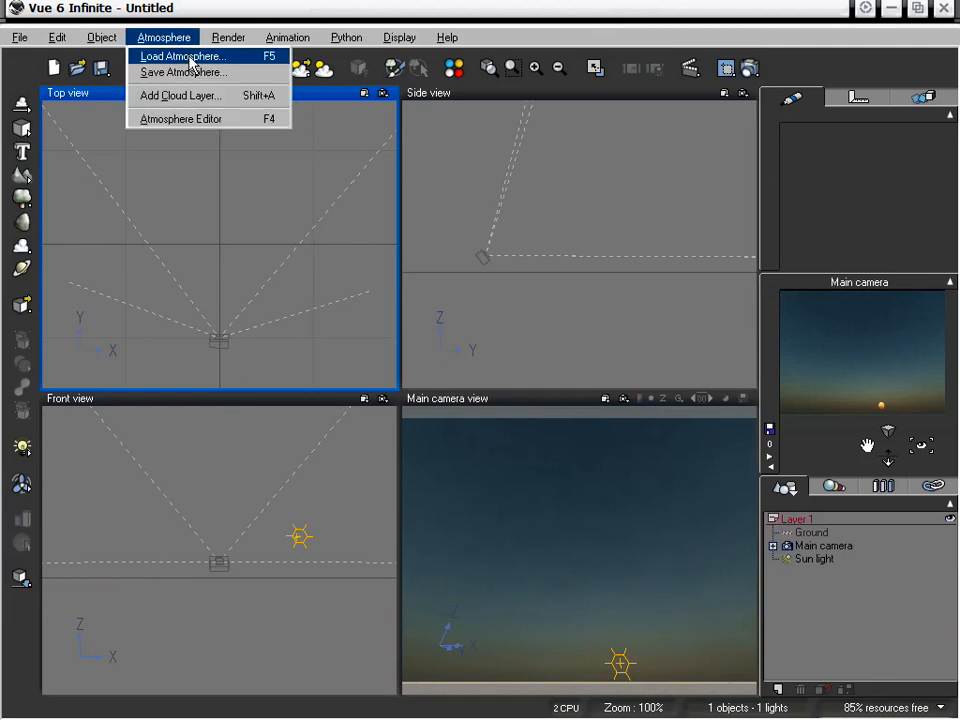
pyautogui.click(188, 60)
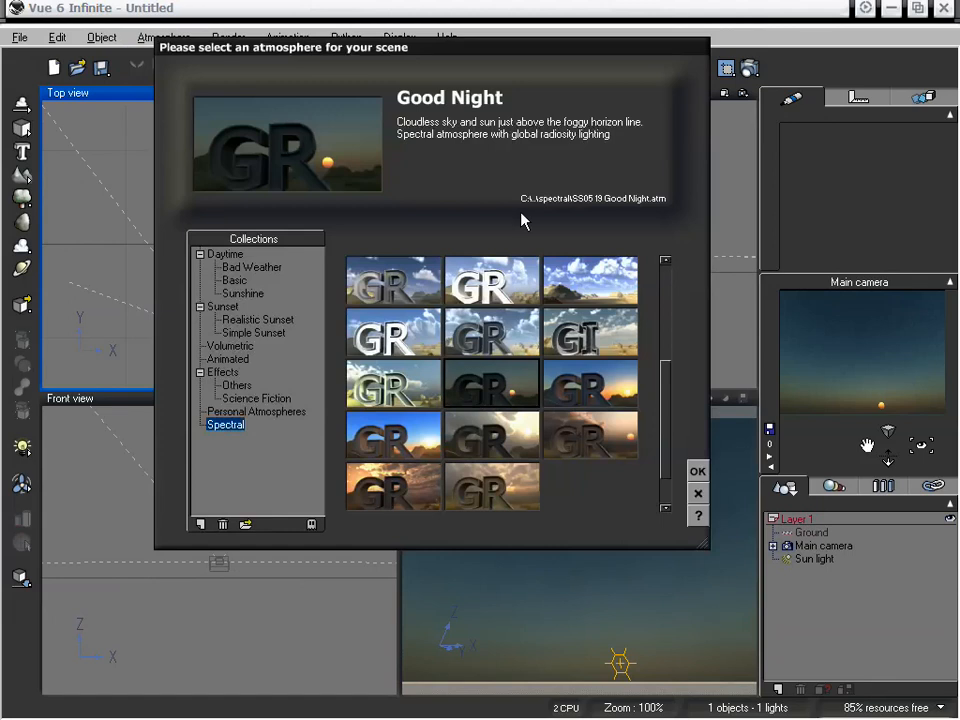
pyautogui.click(698, 494)
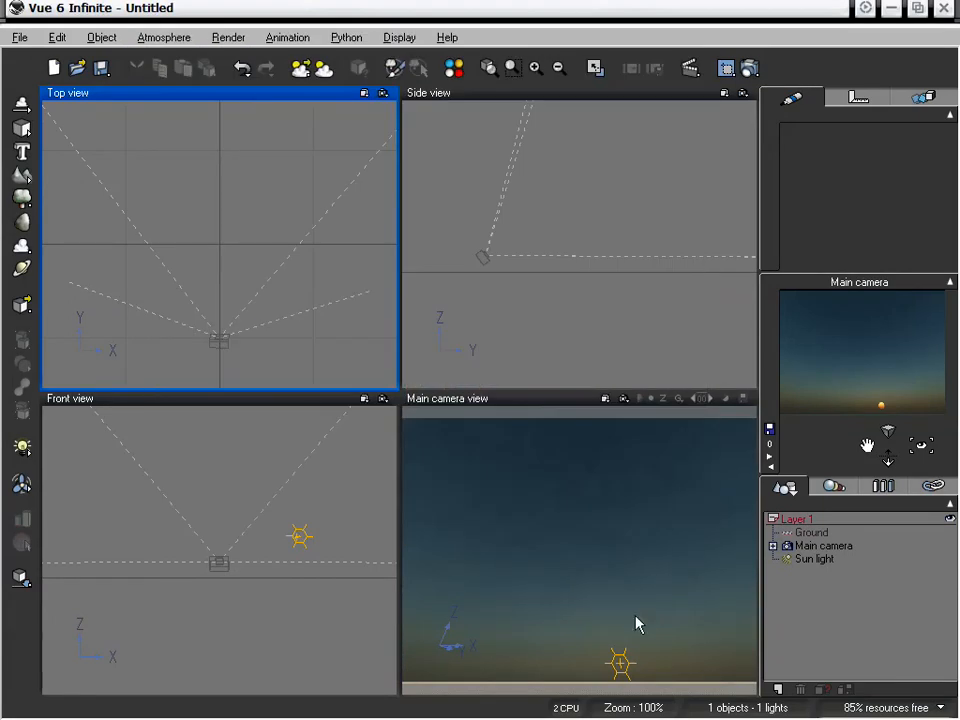
# - Select the sun light and move it higher in the sky, to about 106° azimuth and 33° pitch
pyautogui.click(620, 668)
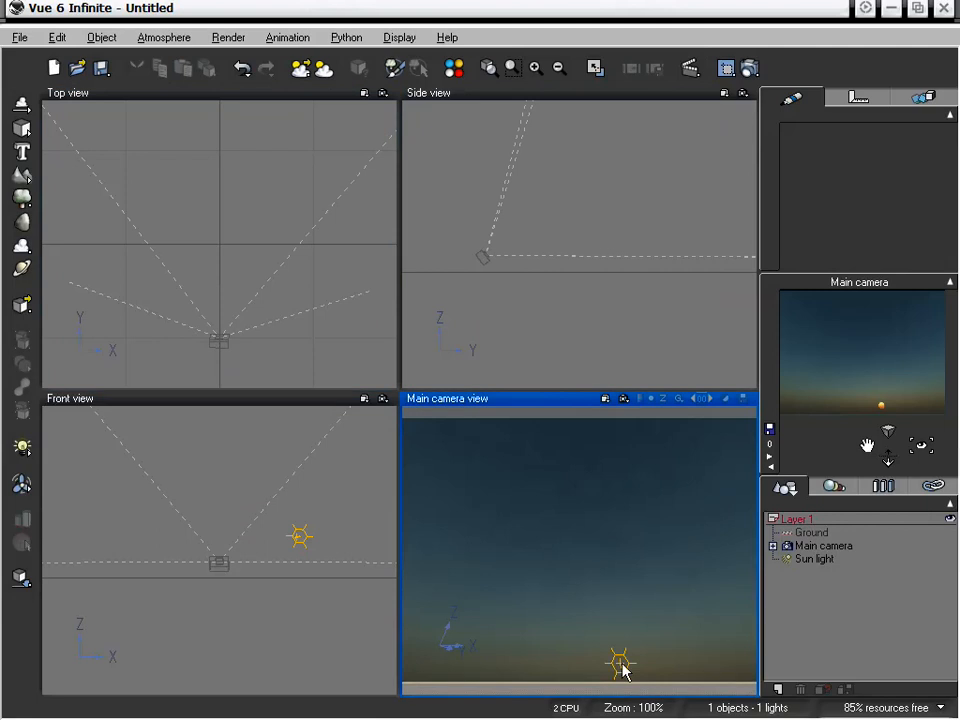
pyautogui.click(814, 559)
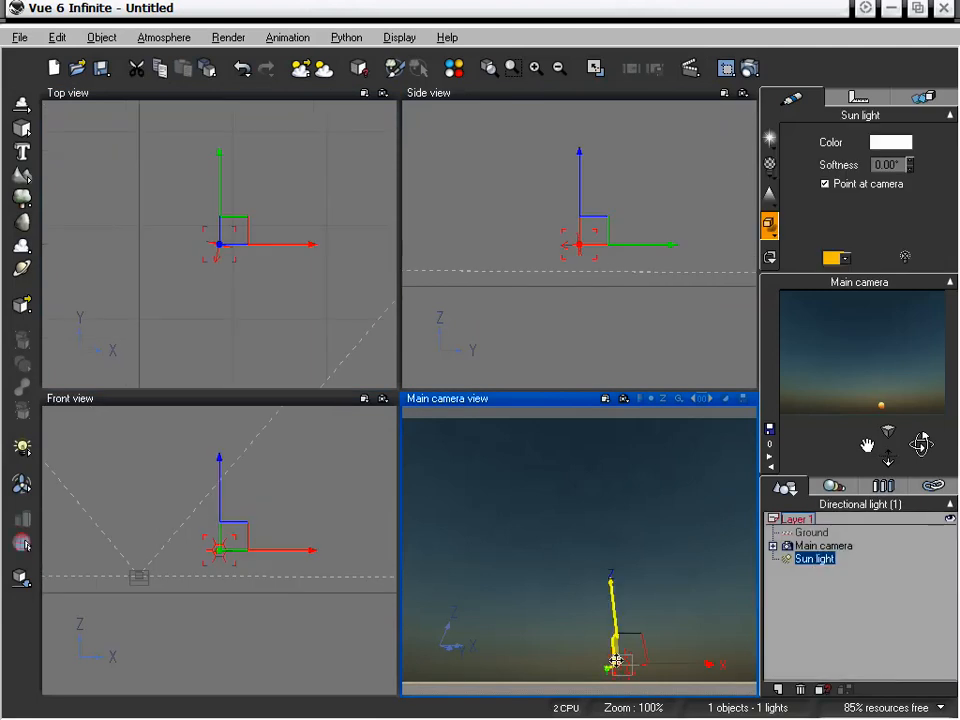
pyautogui.moveTo(631, 655); pyautogui.dragTo(594, 529)
pyautogui.click(666, 618)
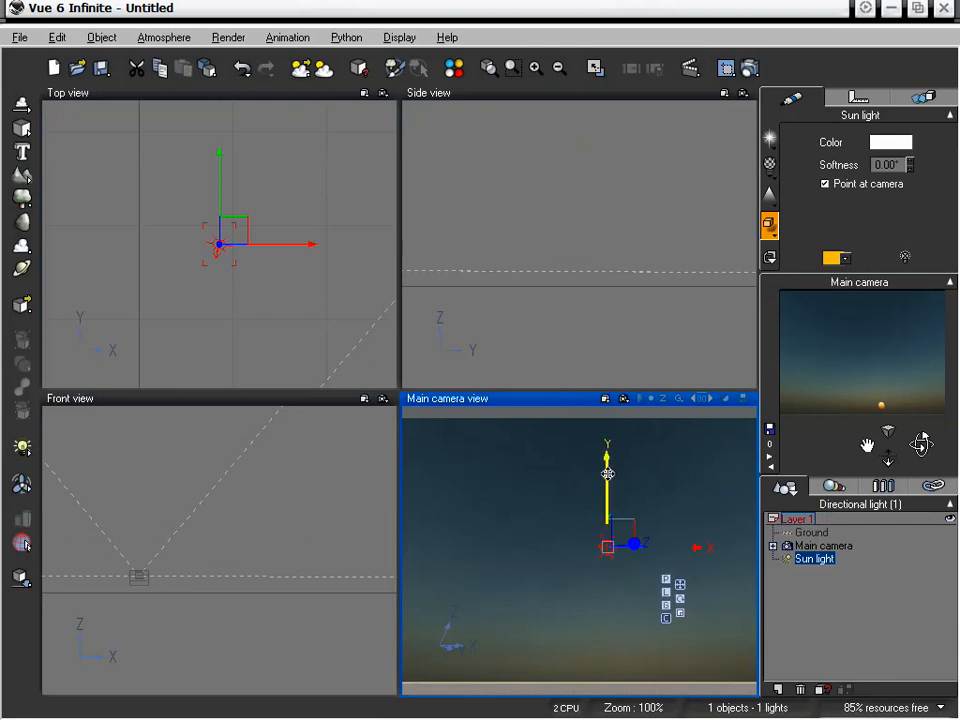
pyautogui.moveTo(607, 473)
pyautogui.mouseDown()
pyautogui.moveTo(603, 501)
pyautogui.moveTo(606, 463)
pyautogui.mouseUp()
pyautogui.moveTo(677, 531); pyautogui.dragTo(695, 546)
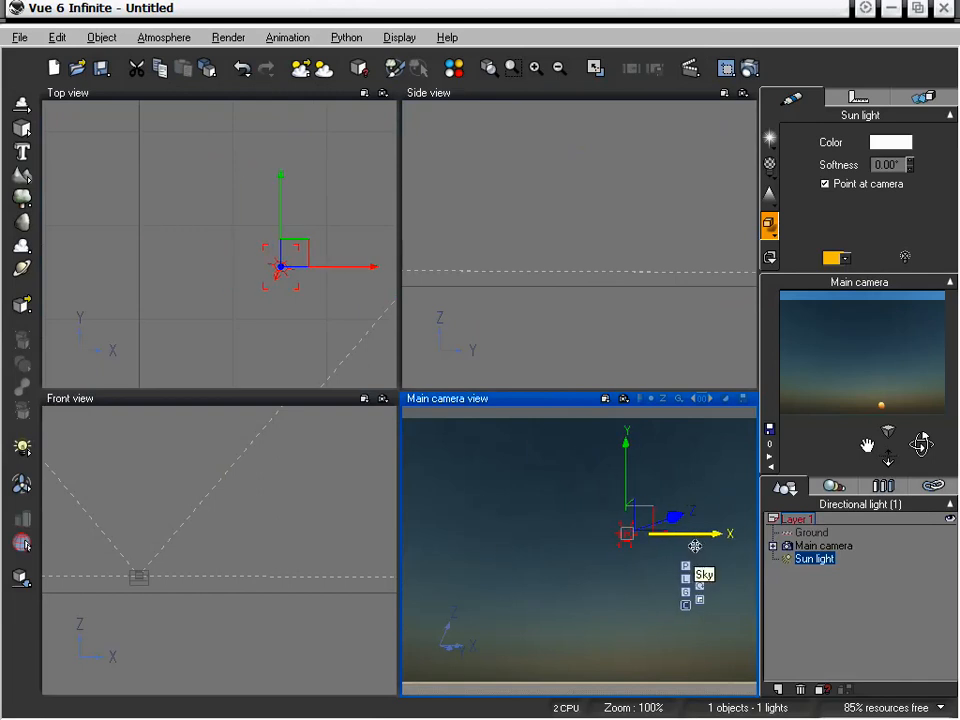
pyautogui.moveTo(628, 470)
pyautogui.mouseDown()
pyautogui.moveTo(632, 450)
pyautogui.moveTo(630, 471)
pyautogui.mouseUp()
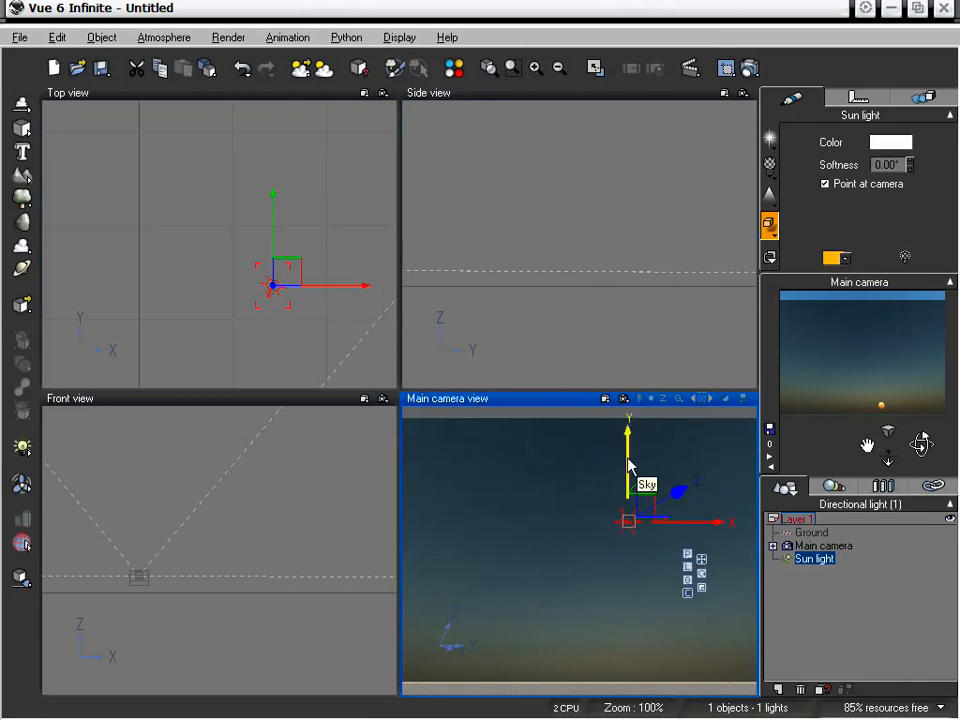
pyautogui.moveTo(706, 522); pyautogui.dragTo(721, 530)
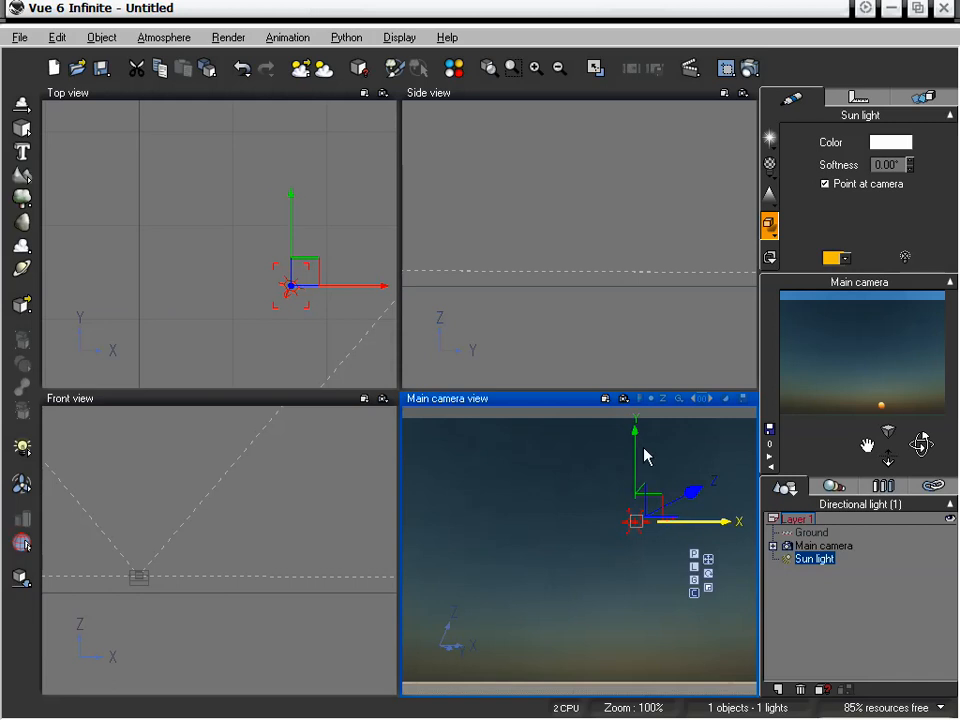
pyautogui.moveTo(634, 454); pyautogui.dragTo(641, 507)
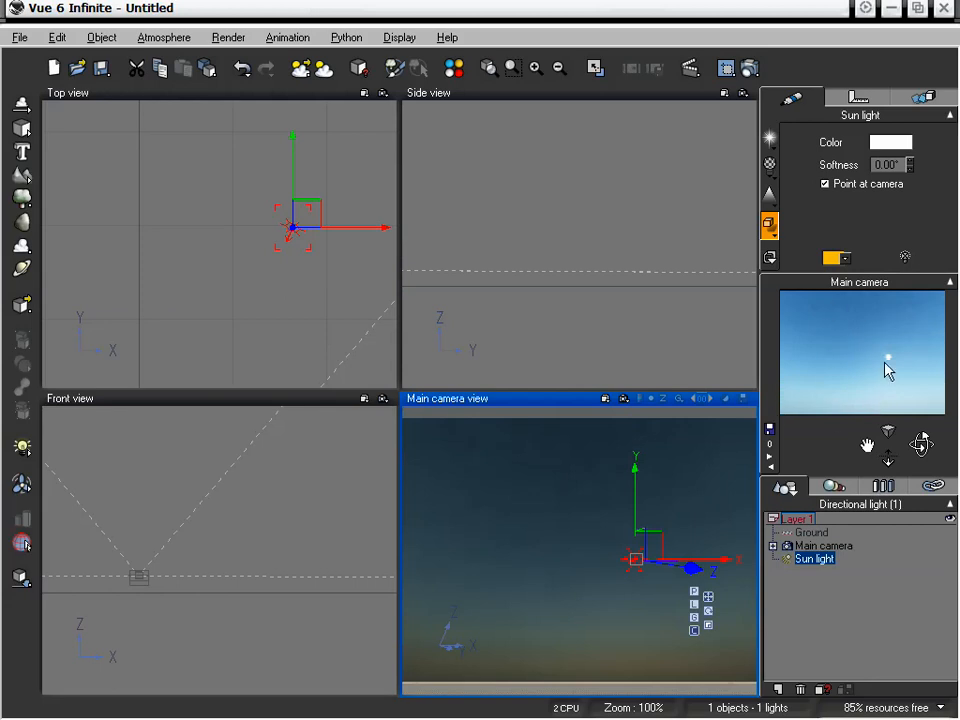
# - Open the Atmosphere Editor, review the sun, sky and cloud settings, and change the lighting model to Global illumination
pyautogui.click(164, 37)
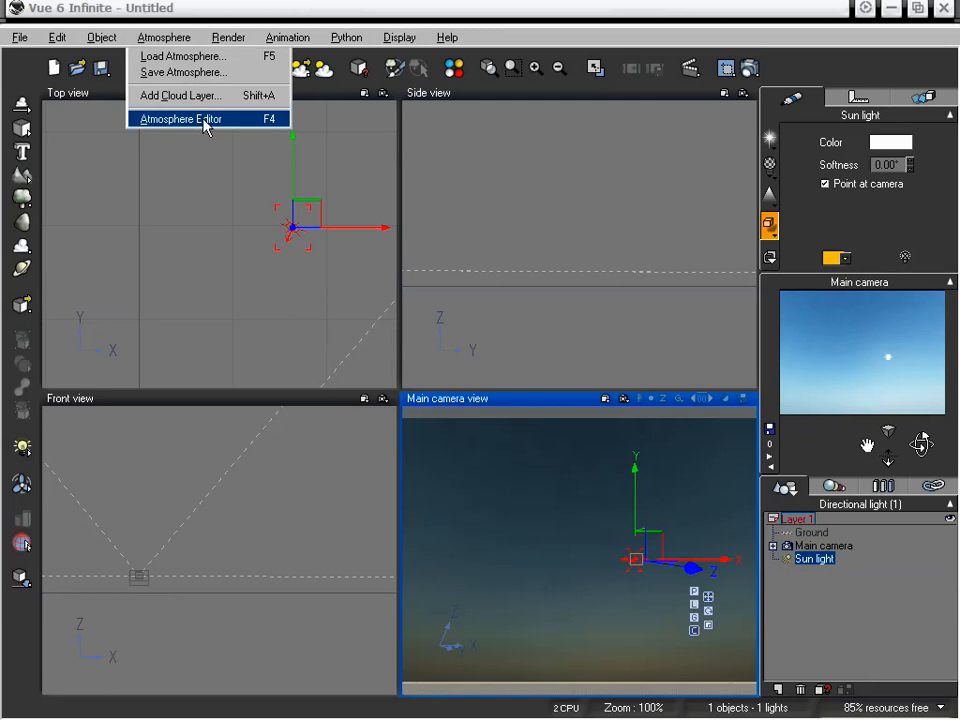
pyautogui.click(193, 120)
pyautogui.moveTo(405, 104); pyautogui.dragTo(250, 113)
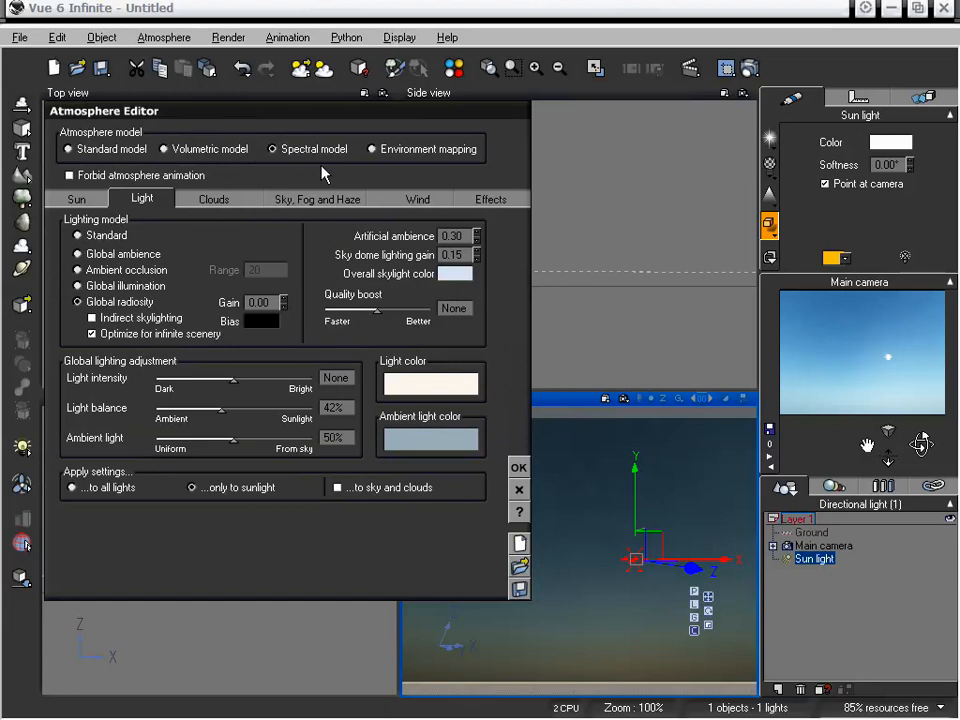
pyautogui.click(97, 206)
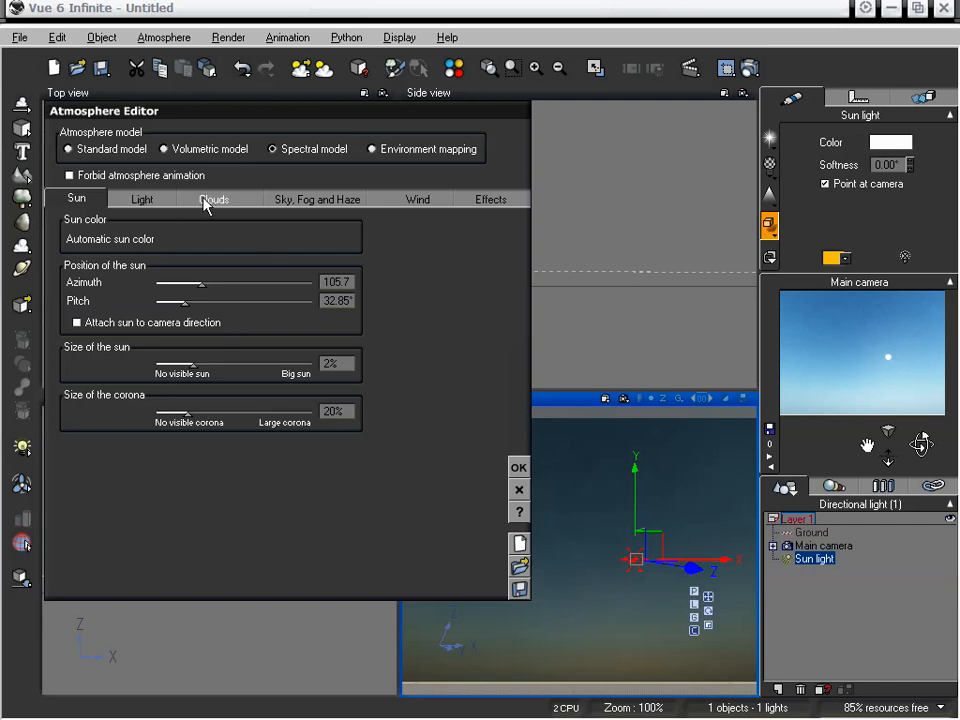
pyautogui.click(318, 199)
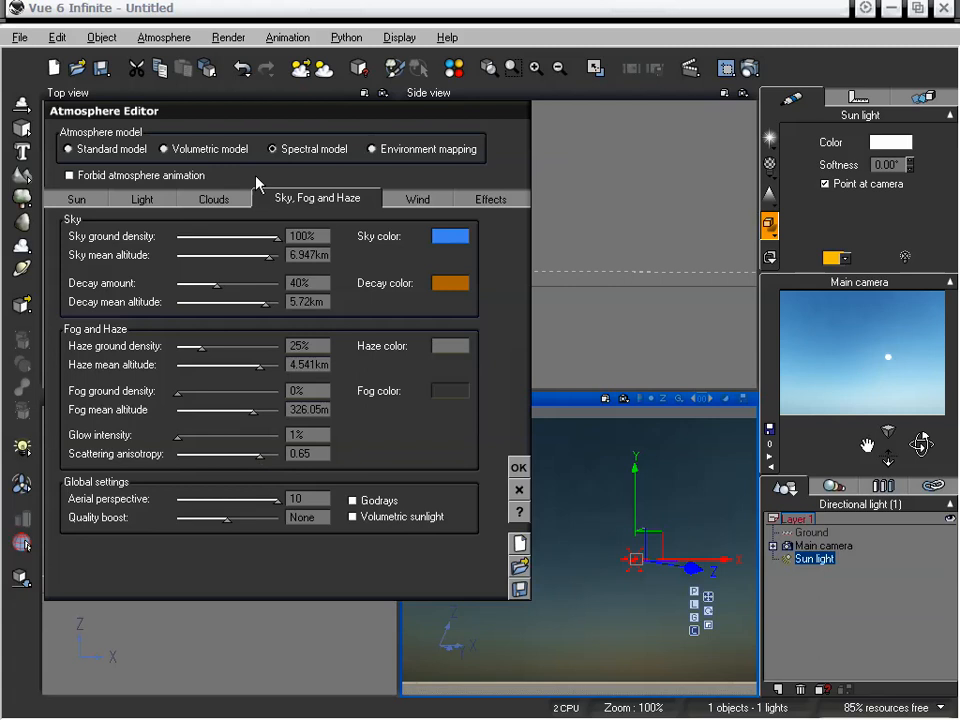
pyautogui.click(226, 198)
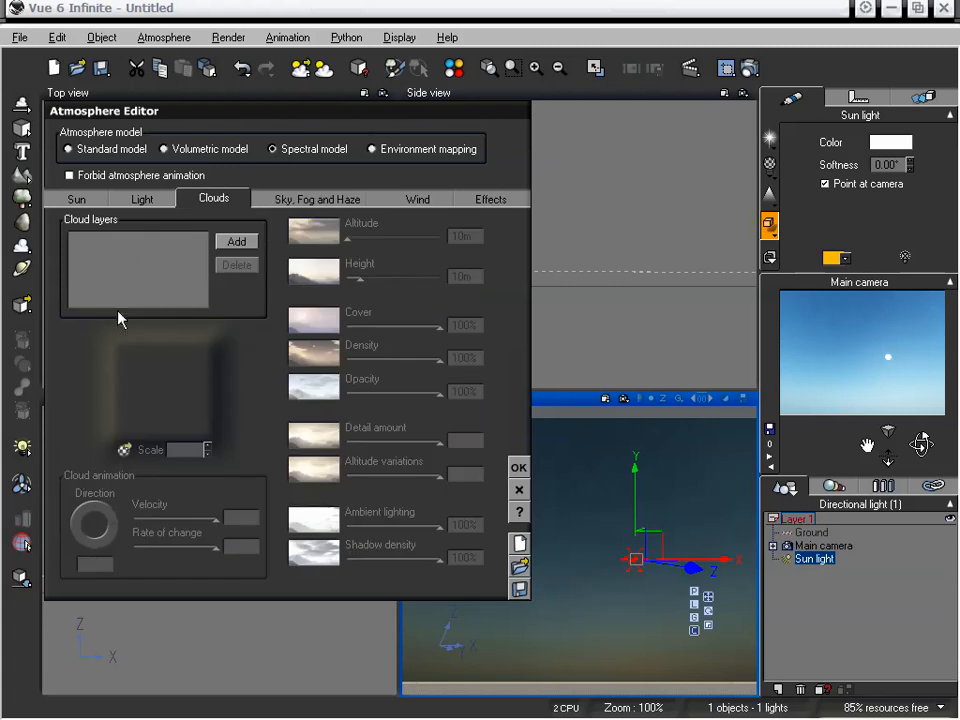
pyautogui.click(141, 200)
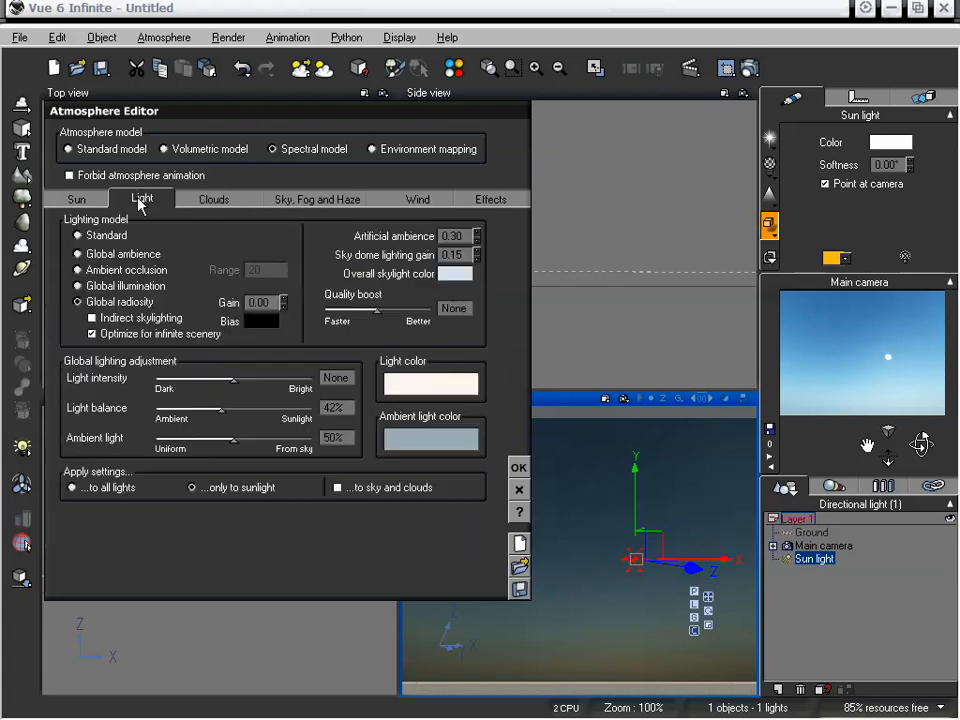
pyautogui.click(140, 289)
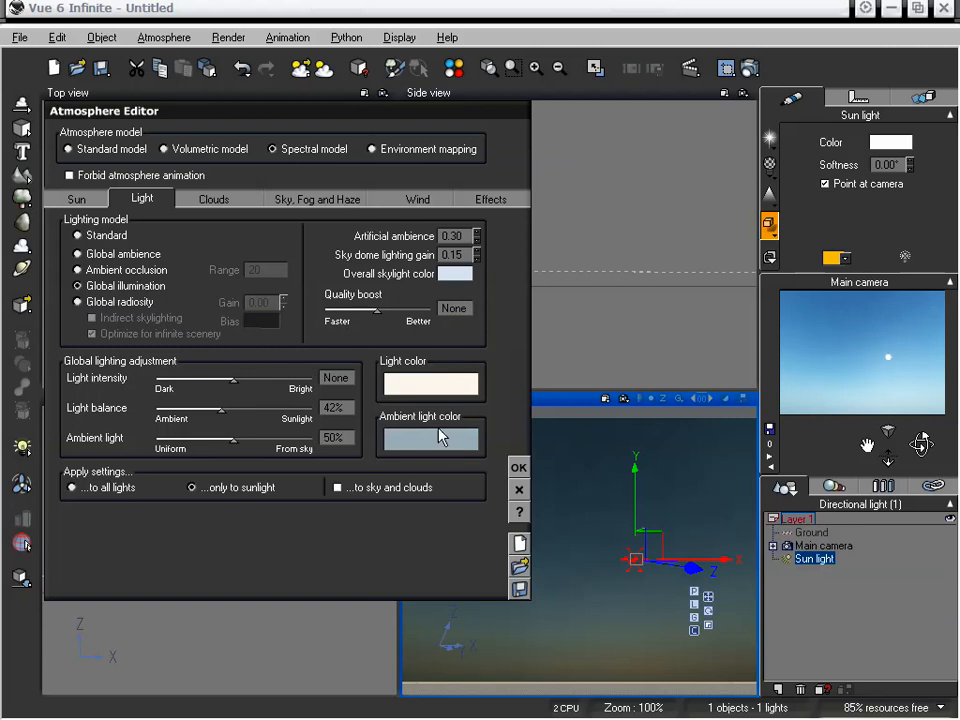
# - Change the atmosphere's sky color to a deeper, more saturated blue
pyautogui.click(330, 200)
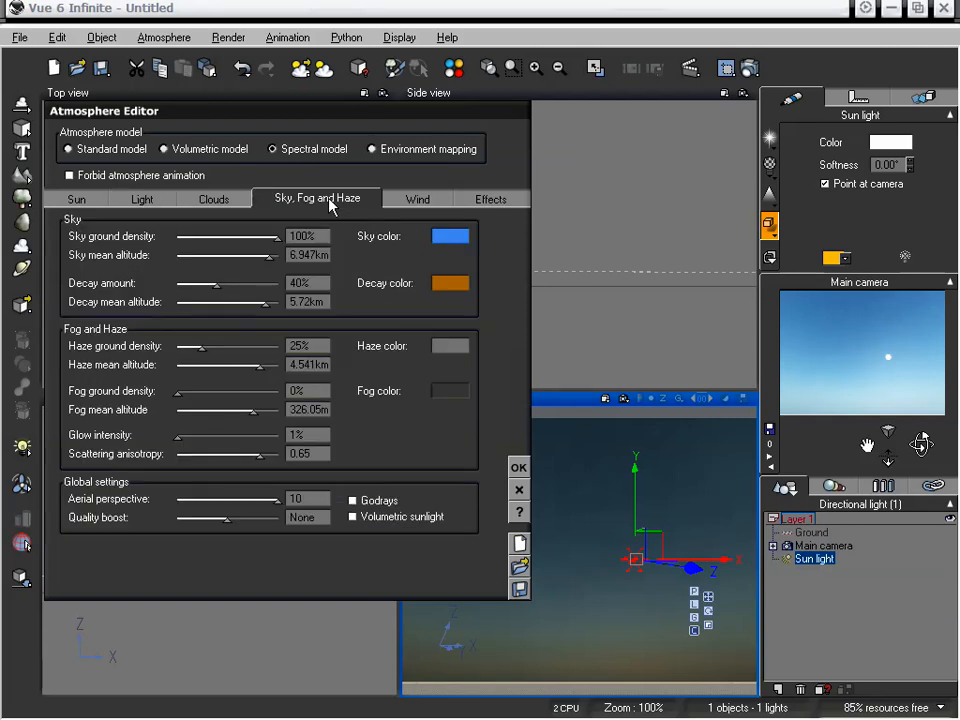
pyautogui.click(463, 242)
pyautogui.moveTo(615, 373); pyautogui.dragTo(624, 399)
pyautogui.click(651, 500)
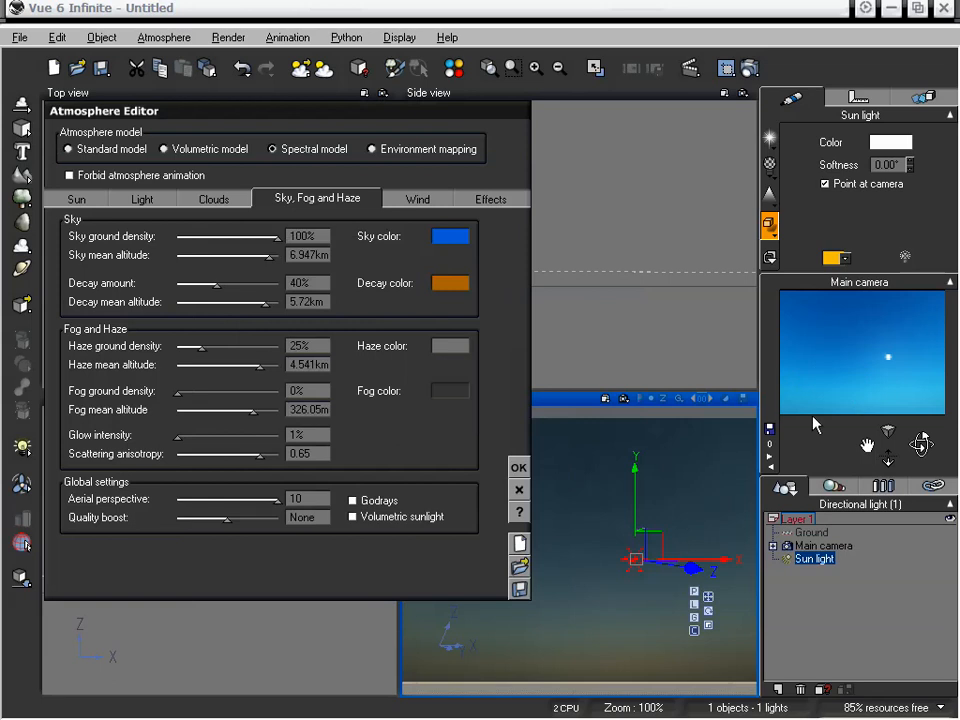
pyautogui.rightClick(870, 410)
# - Raise the sky's decay amount to 76% and its decay mean altitude to 7.383 km, refreshing the camera preview
pyautogui.moveTo(216, 283); pyautogui.dragTo(245, 286)
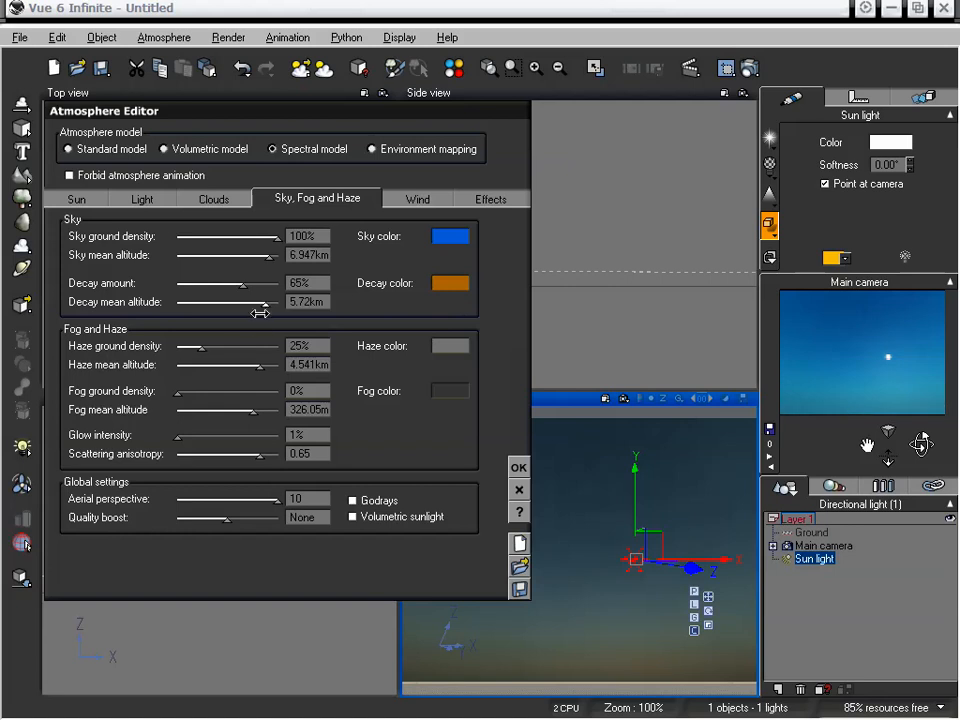
pyautogui.moveTo(261, 305); pyautogui.dragTo(268, 305)
pyautogui.click(876, 368)
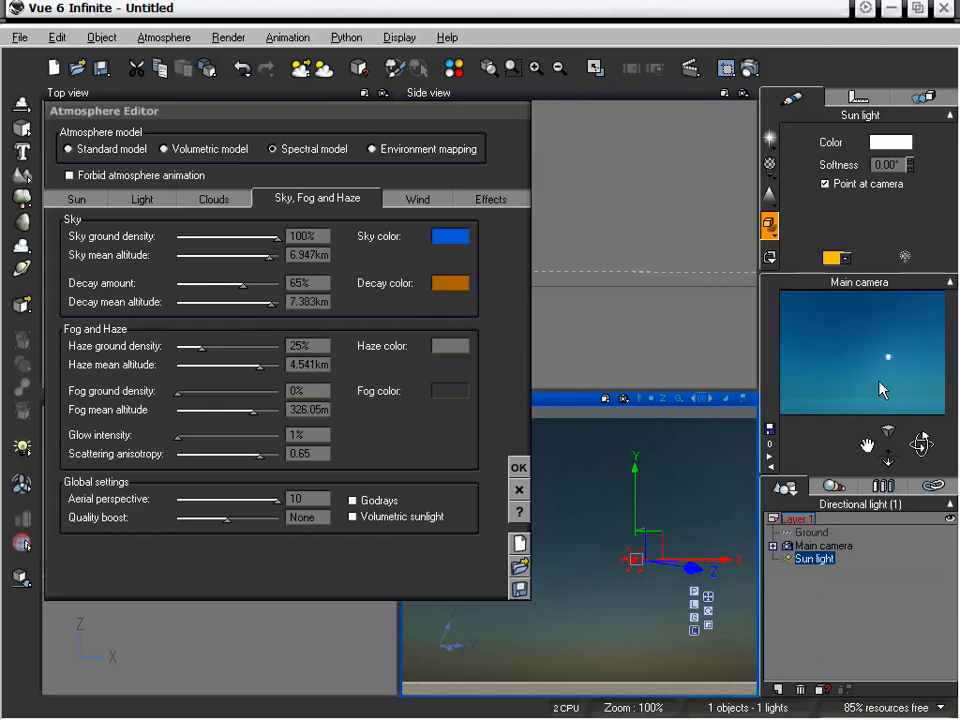
pyautogui.moveTo(242, 284); pyautogui.dragTo(254, 284)
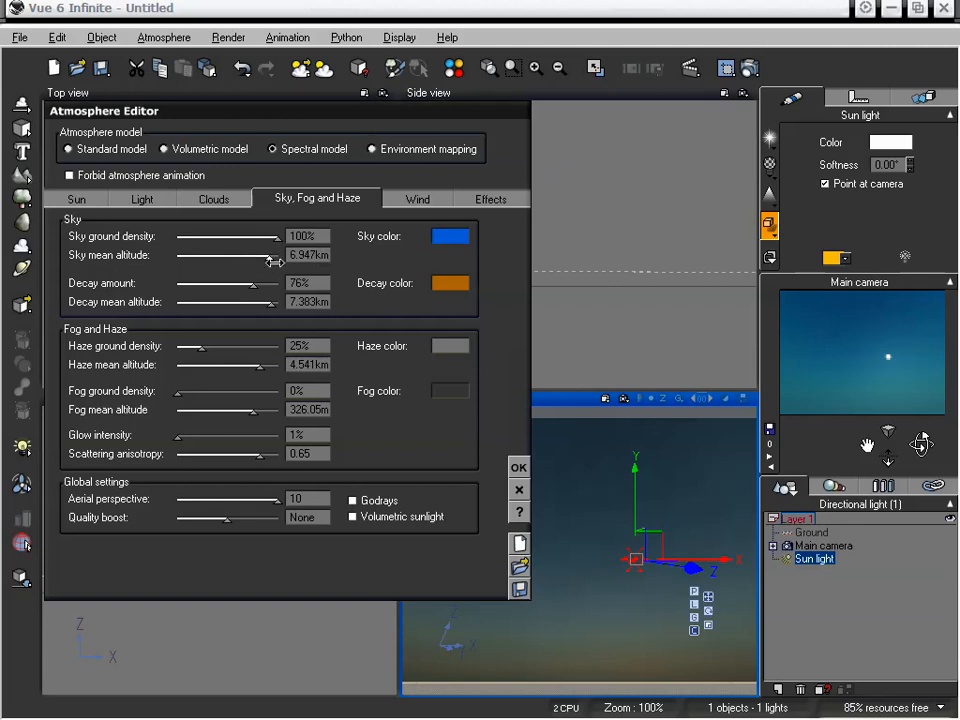
# - Try a sky ground density of 39%, restore it to 100%, and set the sky mean altitude to 8.588 km
pyautogui.moveTo(277, 237); pyautogui.dragTo(215, 238)
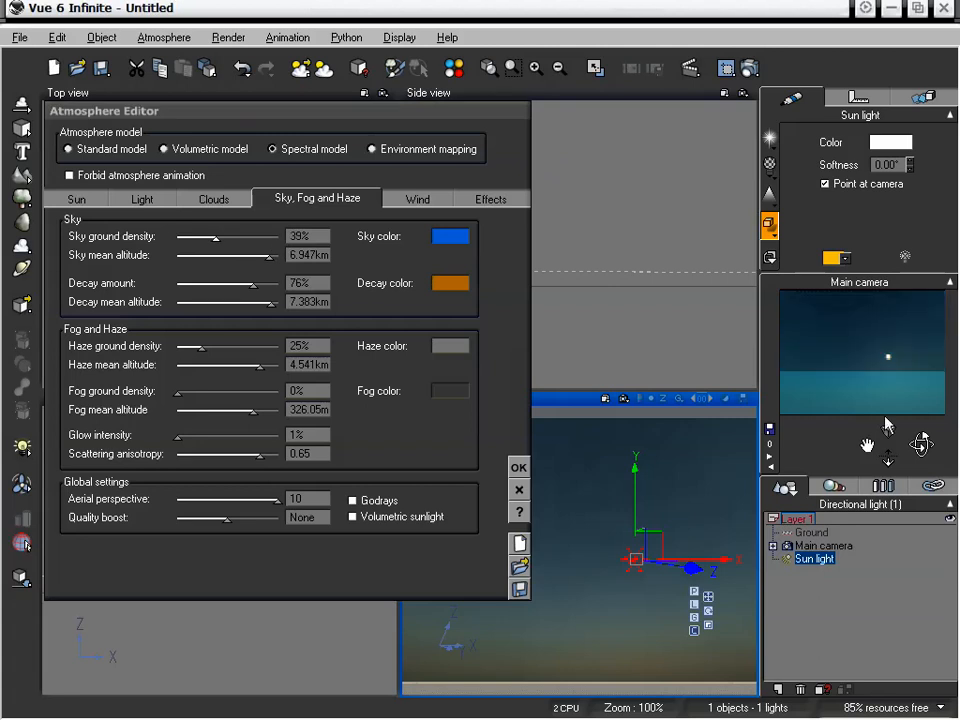
pyautogui.moveTo(215, 238); pyautogui.dragTo(276, 258)
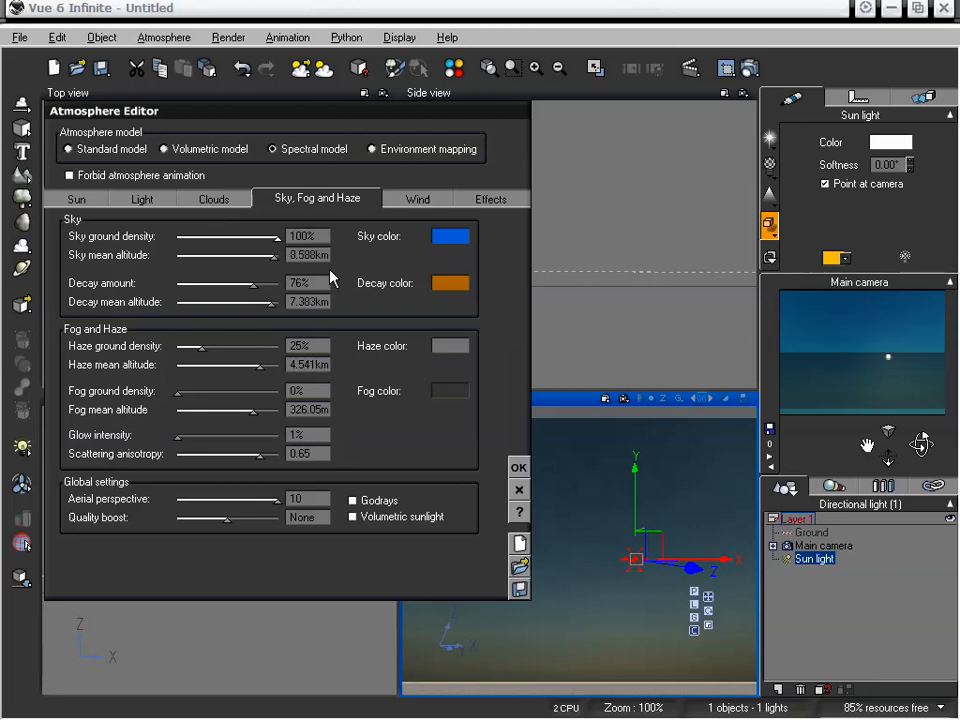
pyautogui.rightClick(870, 362)
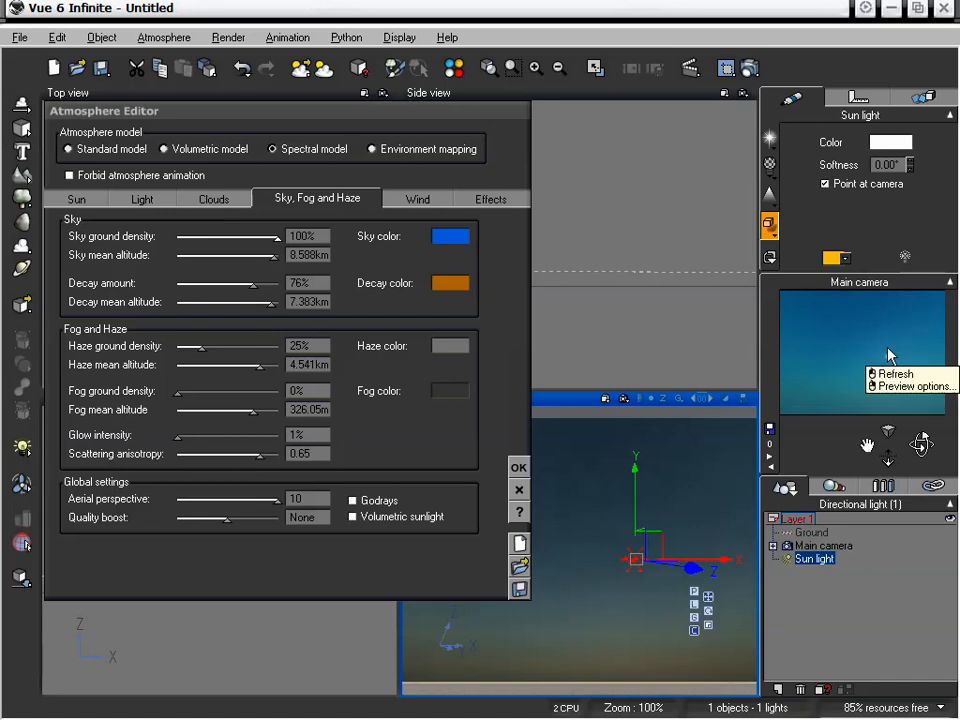
pyautogui.click(893, 370)
# - Set the decay amount to 86% and the decay mean altitude to 8.747 km, refreshing the camera preview
pyautogui.moveTo(257, 286); pyautogui.dragTo(264, 286)
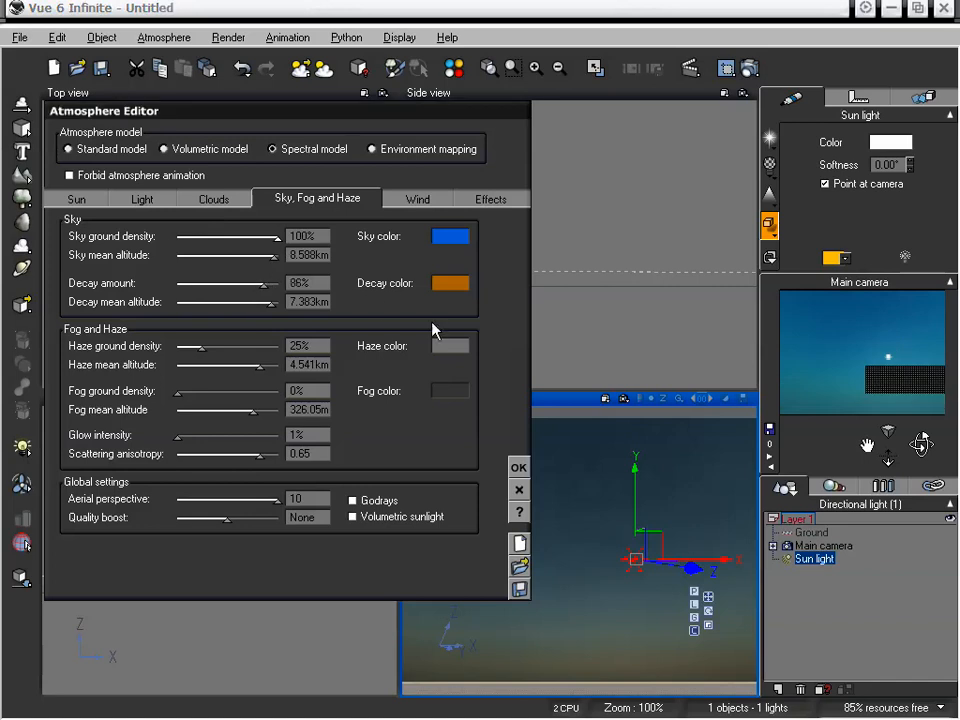
pyautogui.click(885, 364)
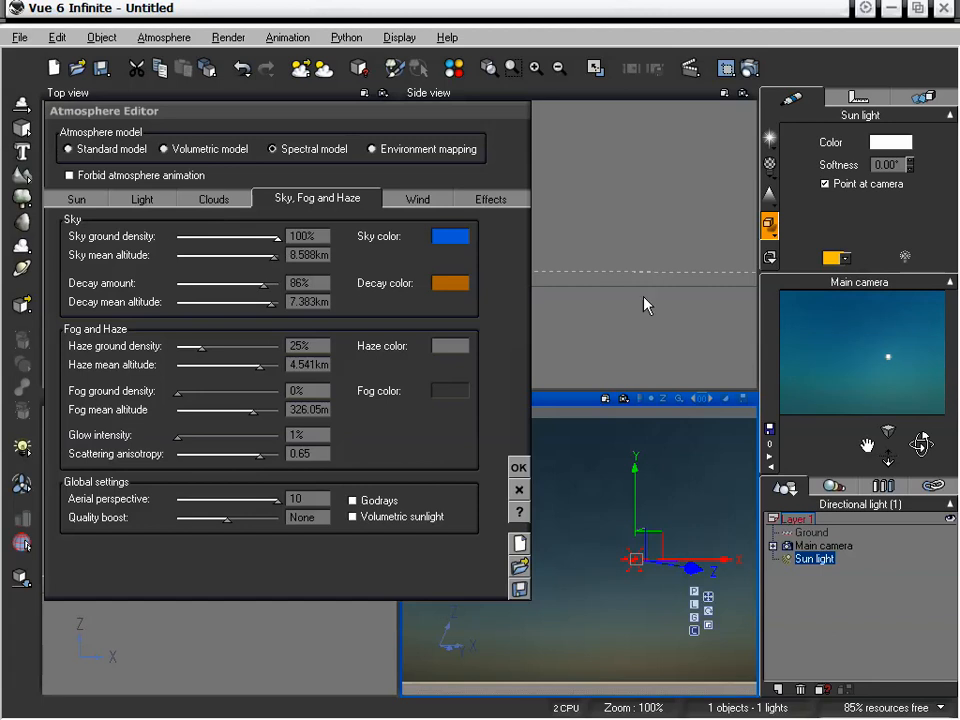
pyautogui.moveTo(269, 302); pyautogui.dragTo(272, 302)
pyautogui.click(842, 349)
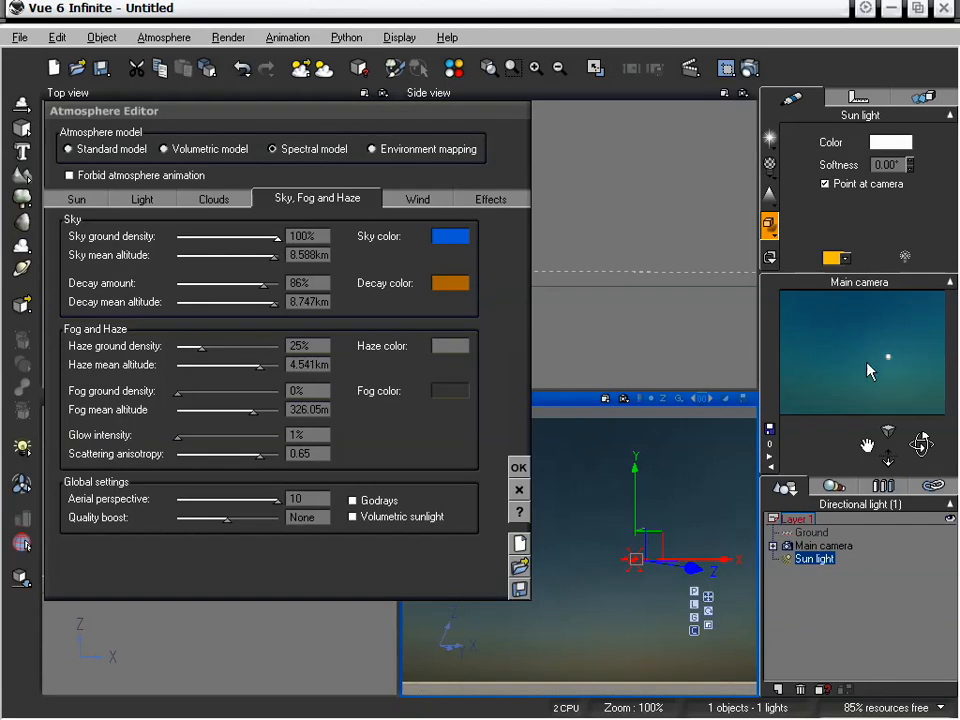
# - Try red and light orange as the decay color before settling on a muted brownish orange
pyautogui.click(450, 283)
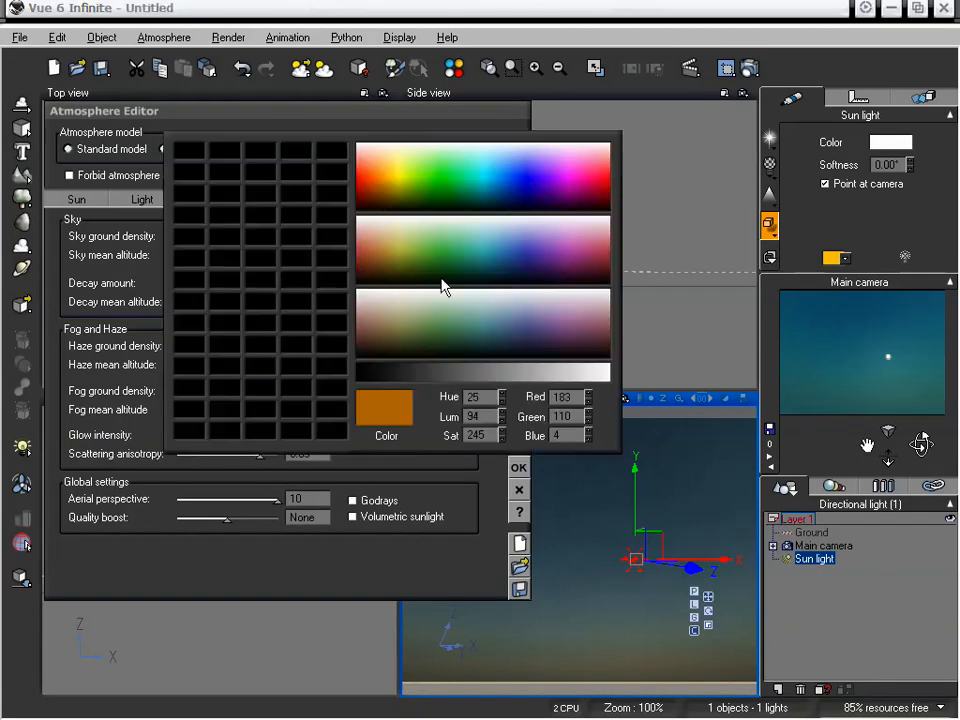
pyautogui.click(612, 255)
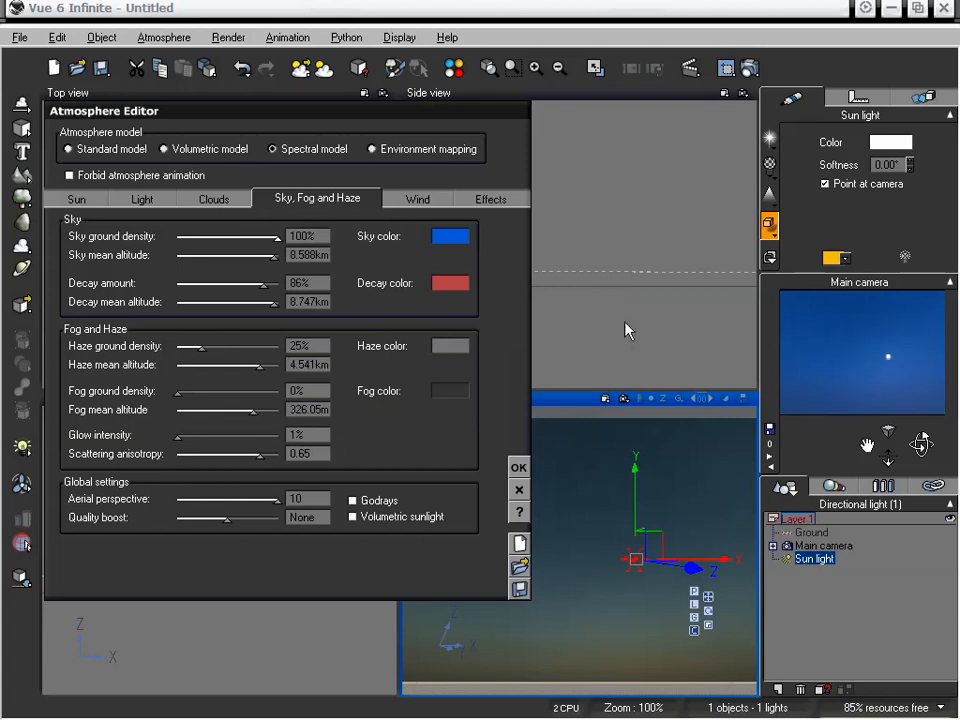
pyautogui.click(452, 284)
pyautogui.moveTo(406, 194); pyautogui.dragTo(399, 183)
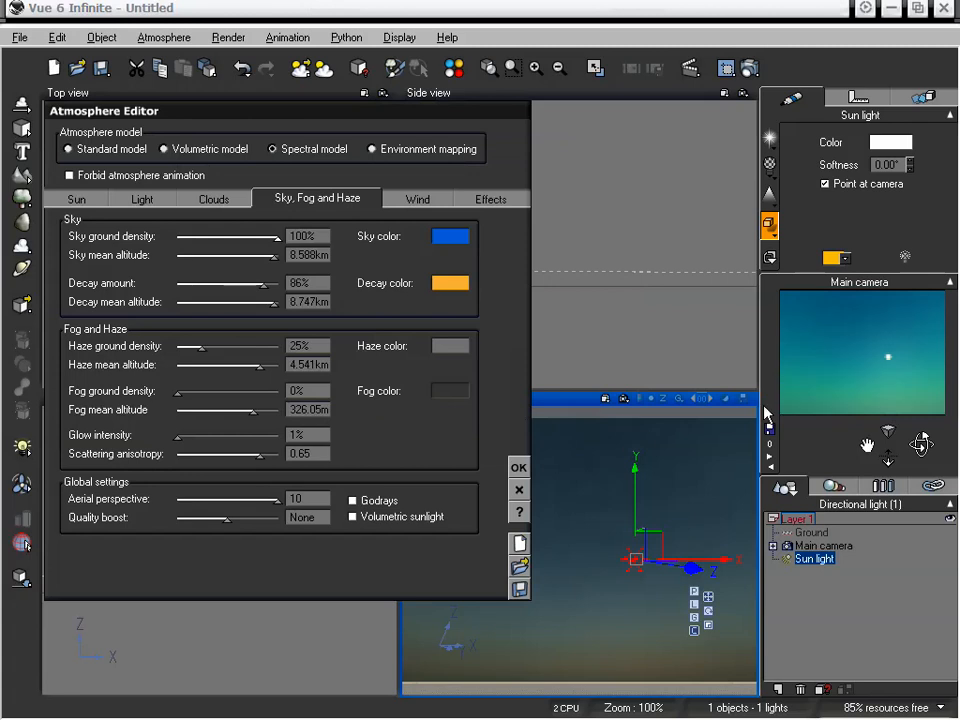
pyautogui.click(458, 284)
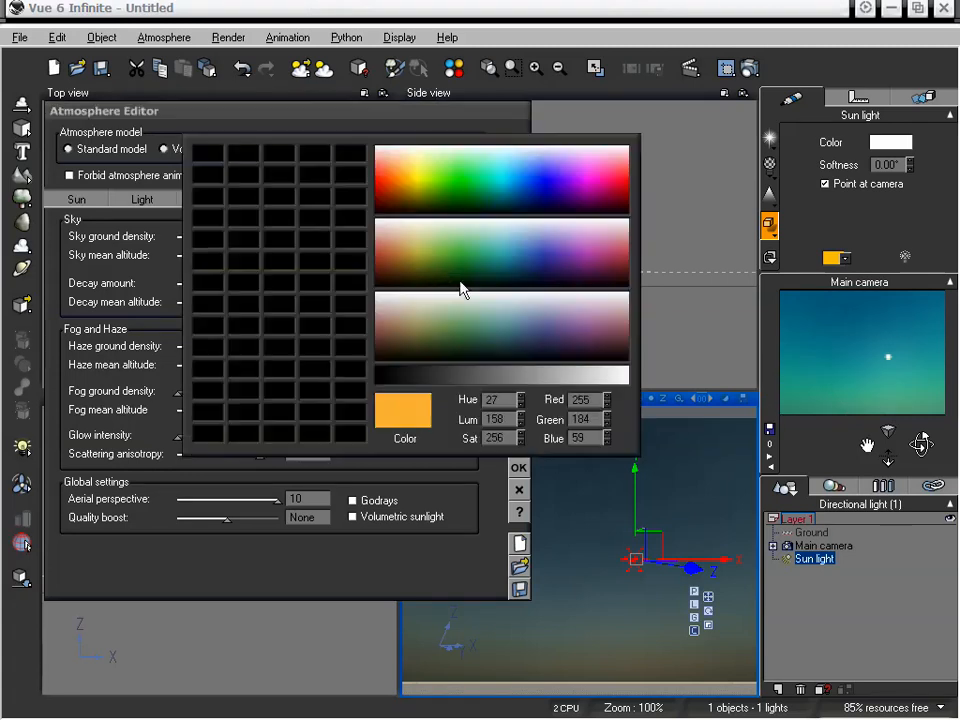
pyautogui.moveTo(461, 285); pyautogui.dragTo(390, 257)
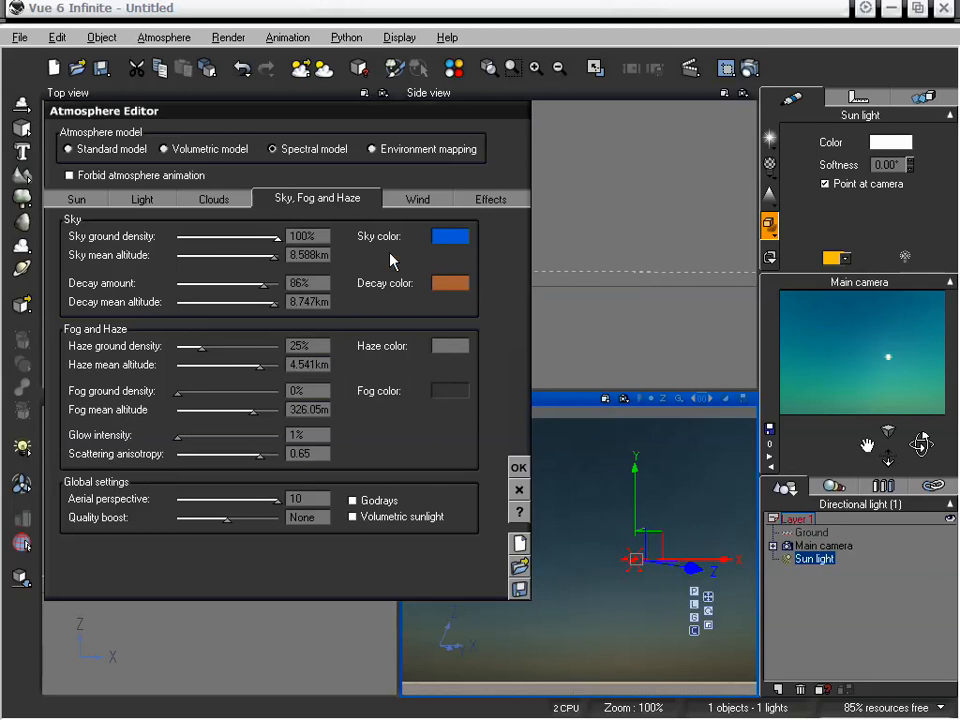
# - Try a darker burnt orange as the decay color, refreshing the camera preview before and after the change
pyautogui.rightClick(890, 396)
pyautogui.click(885, 414)
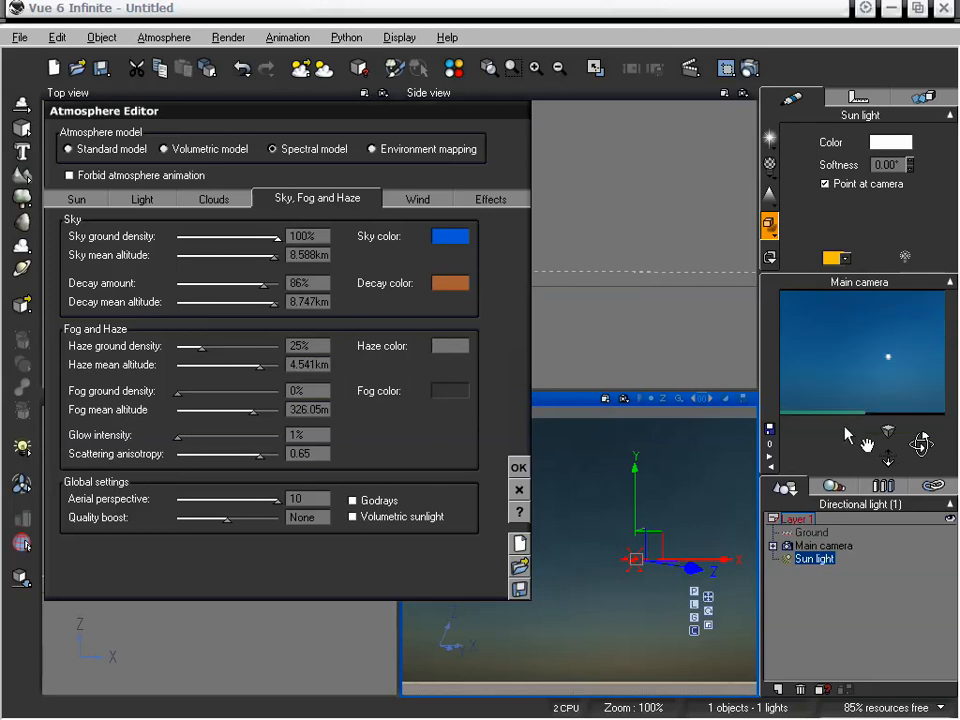
pyautogui.rightClick(452, 284)
pyautogui.click(475, 293)
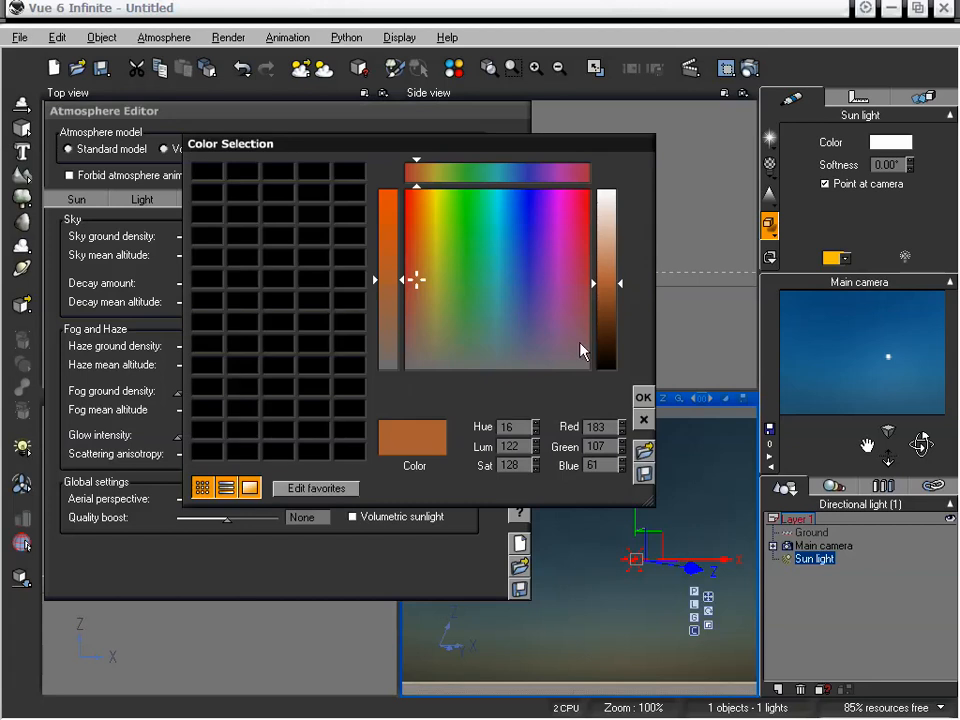
pyautogui.click(643, 397)
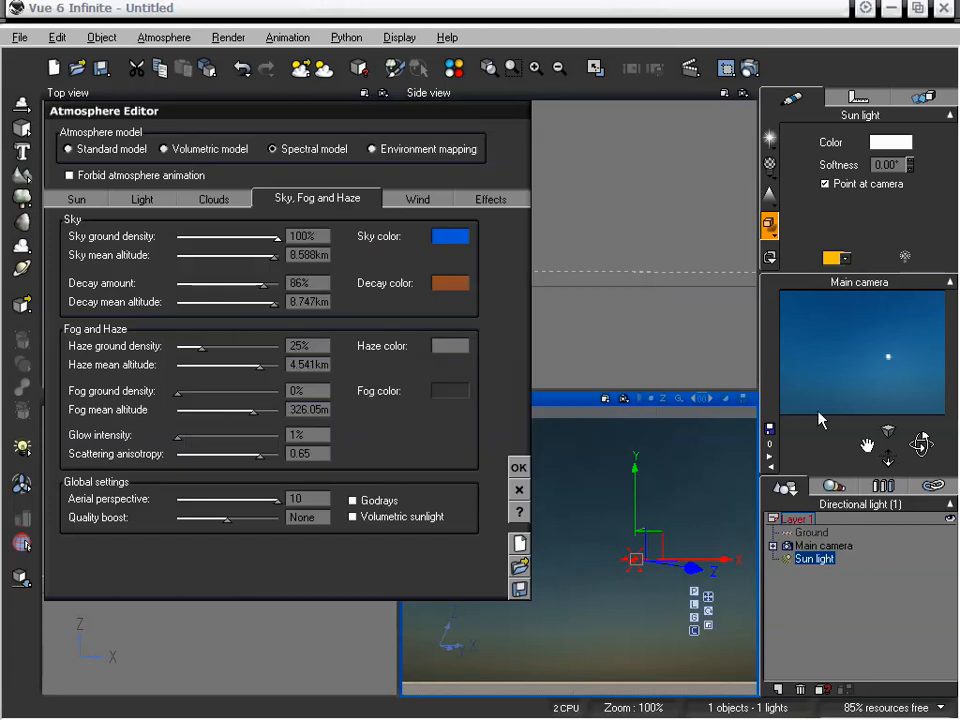
pyautogui.rightClick(860, 352)
pyautogui.click(880, 366)
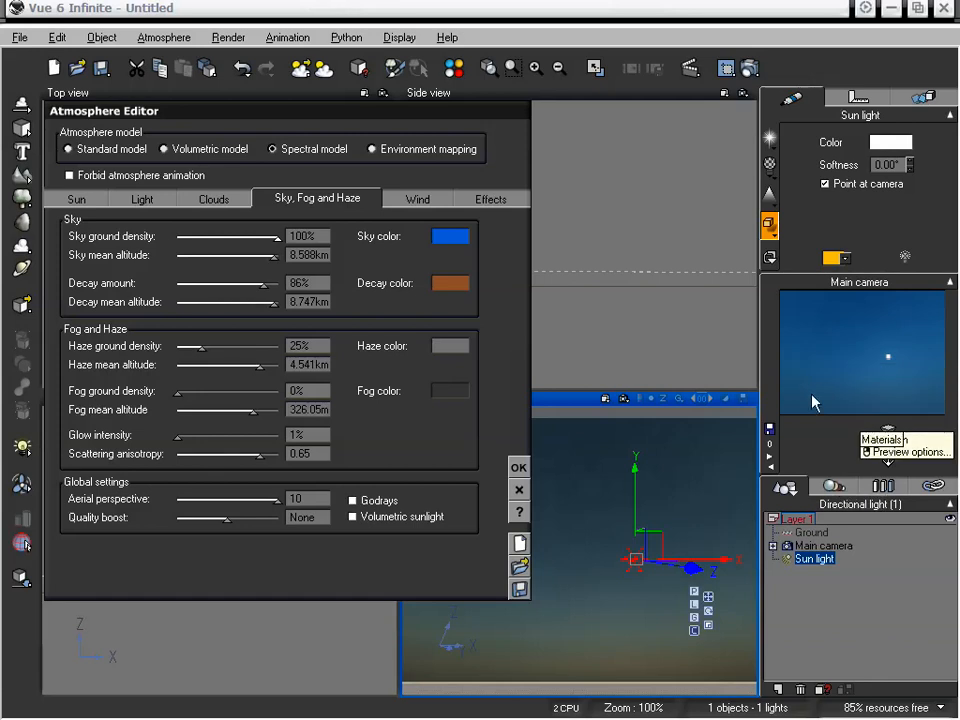
# - Change the decay color to a yellowish brown with RGB values 153, 106 and 50
pyautogui.rightClick(464, 286)
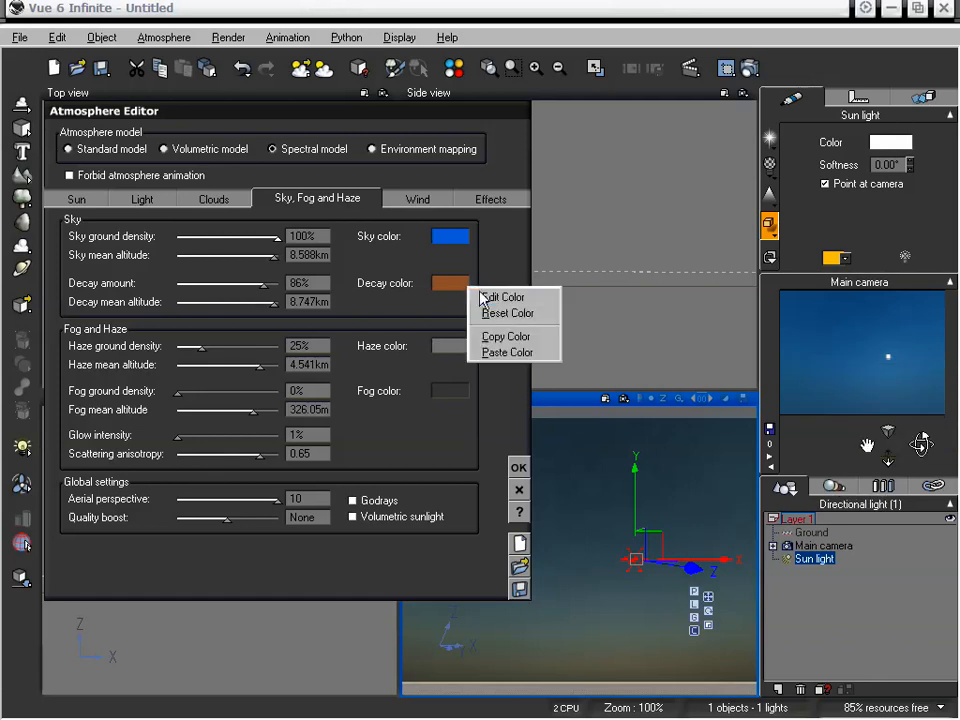
pyautogui.click(492, 297)
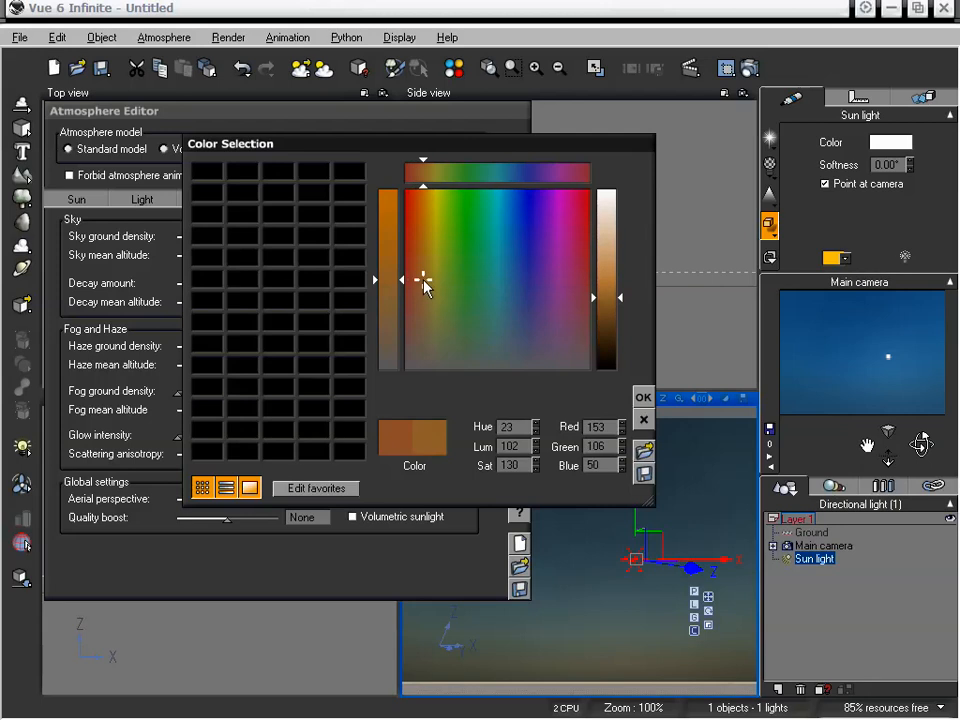
pyautogui.click(643, 397)
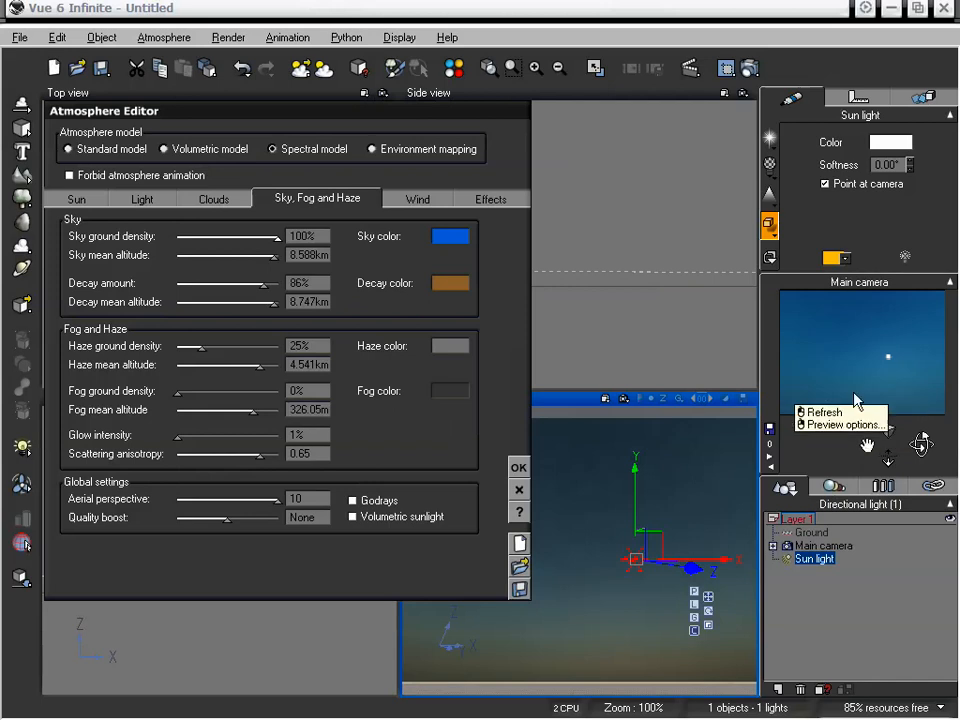
# - Try a decay amount of 100% with a 10 km mean altitude, then set them to 66% and 3.755 km
pyautogui.moveTo(265, 290); pyautogui.dragTo(278, 284)
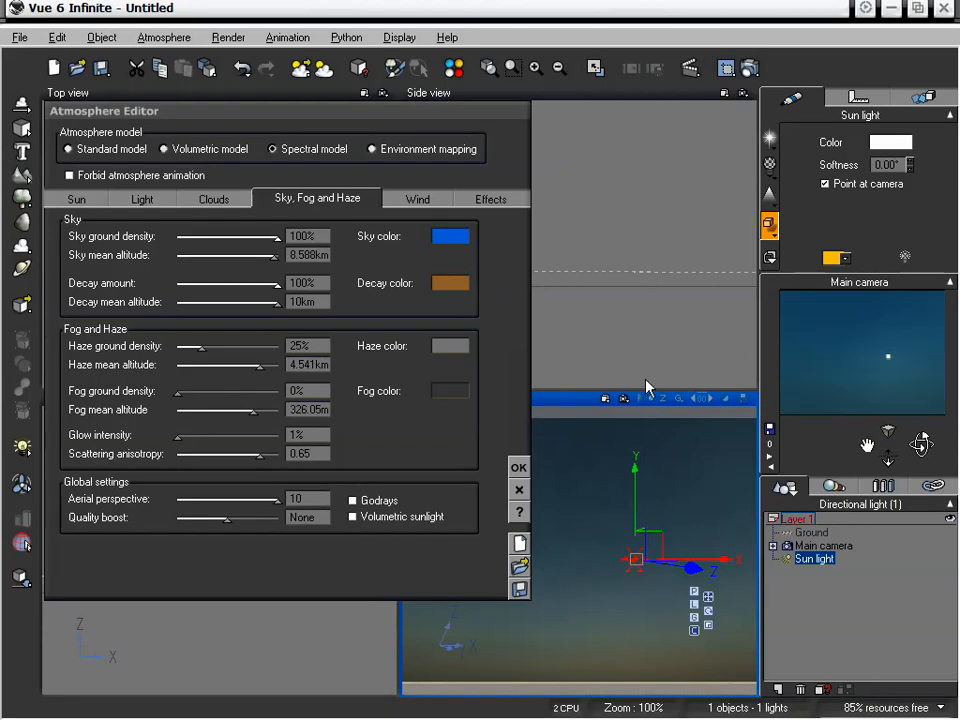
pyautogui.moveTo(278, 284); pyautogui.dragTo(222, 284)
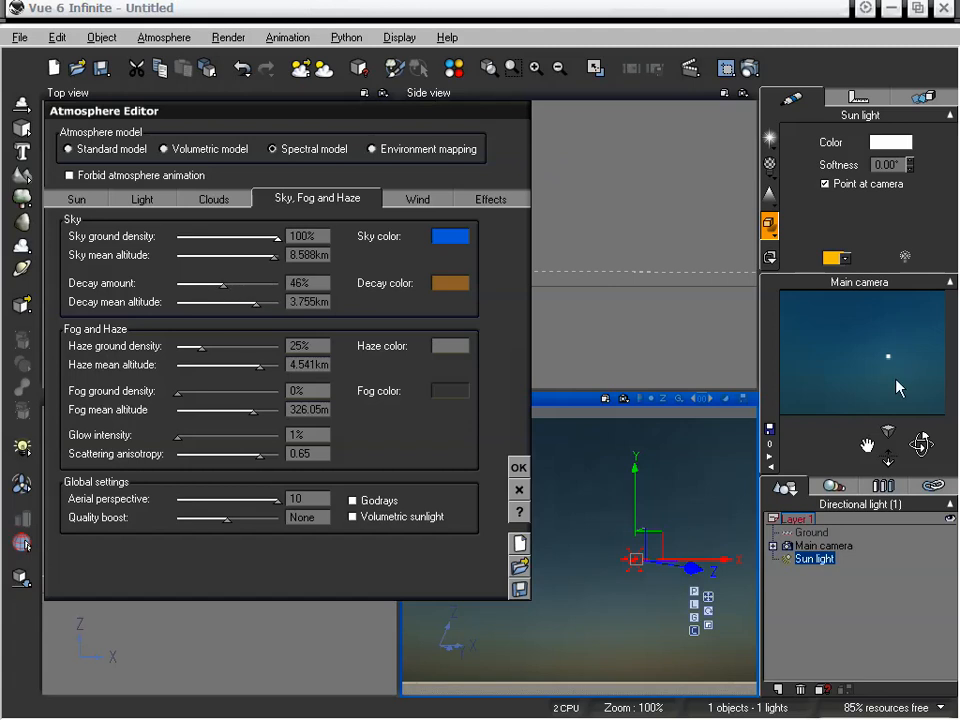
pyautogui.click(868, 355)
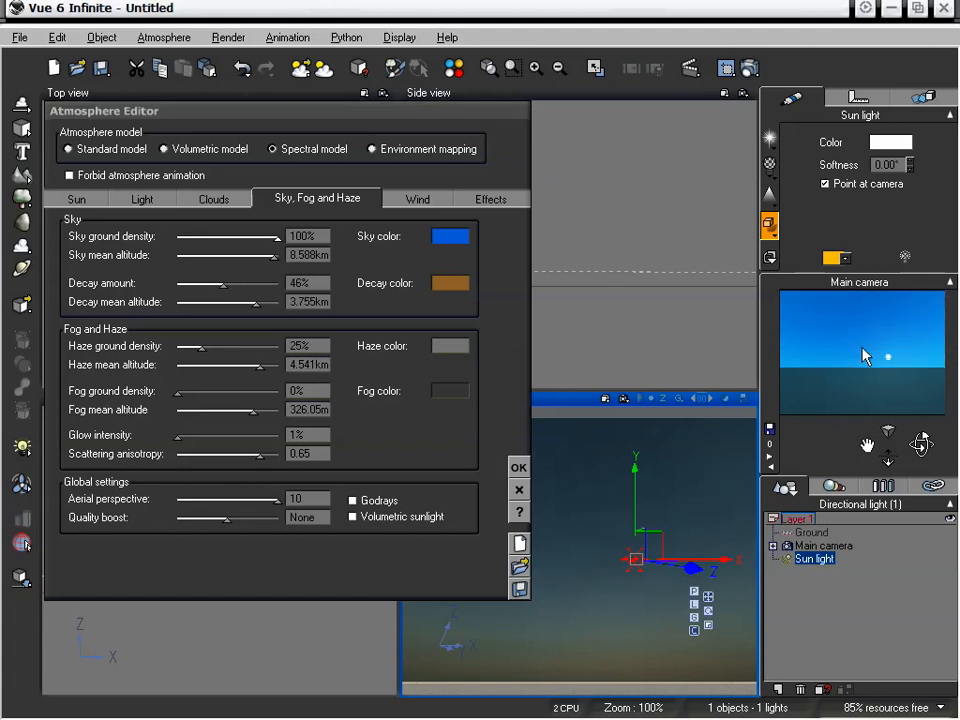
pyautogui.click(236, 282)
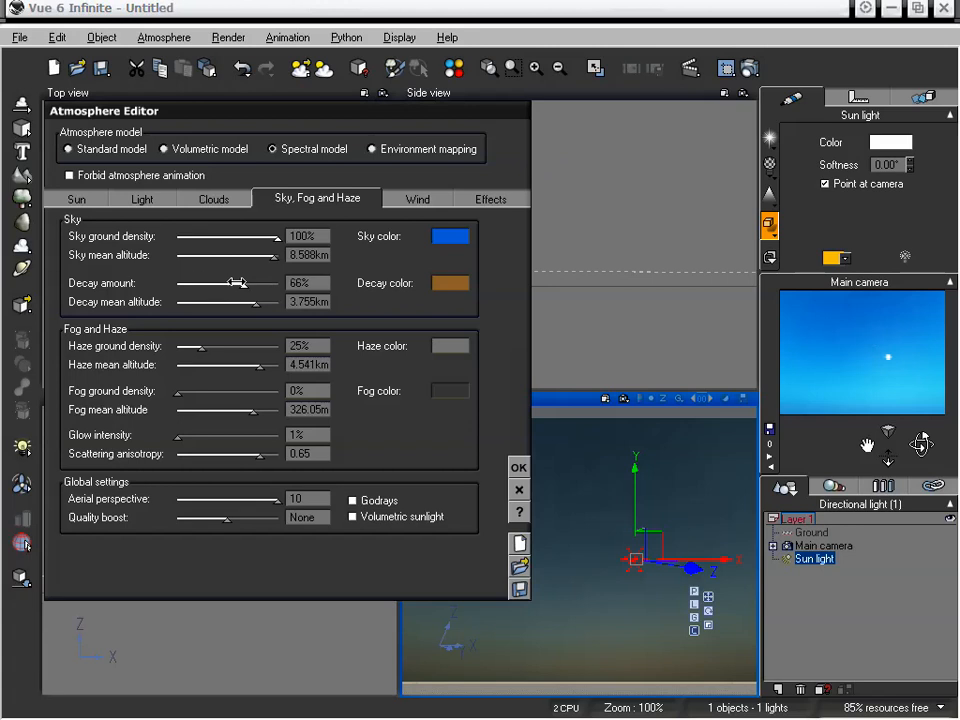
# - Try green haze before settling on light gray, with 64% haze ground density, 6.955 km haze mean altitude and 340.42 m fog mean altitude
pyautogui.click(452, 348)
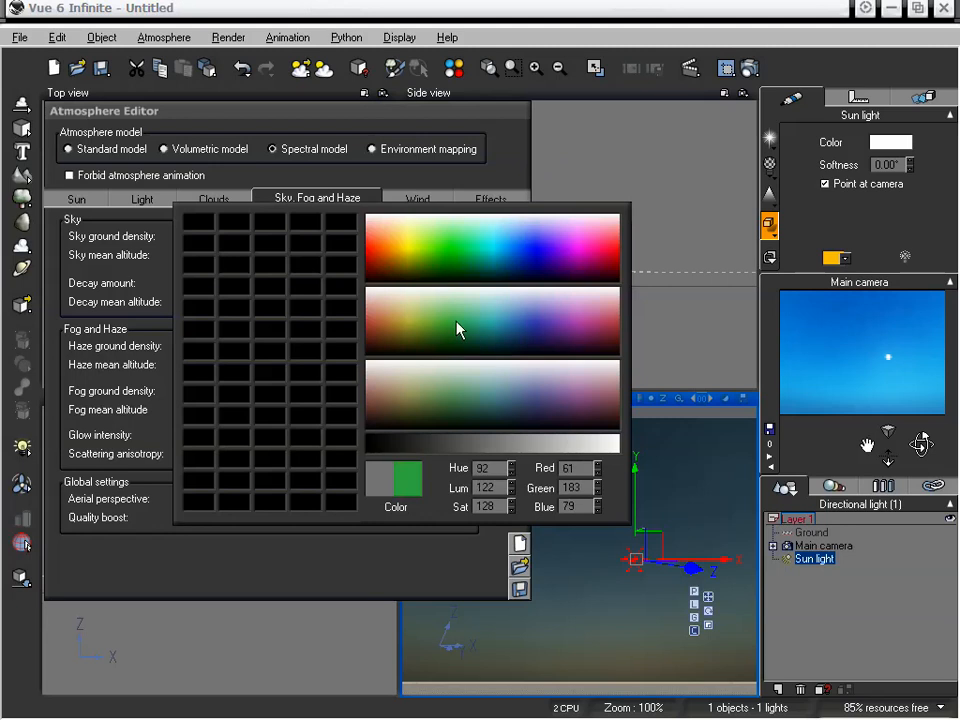
pyautogui.click(446, 331)
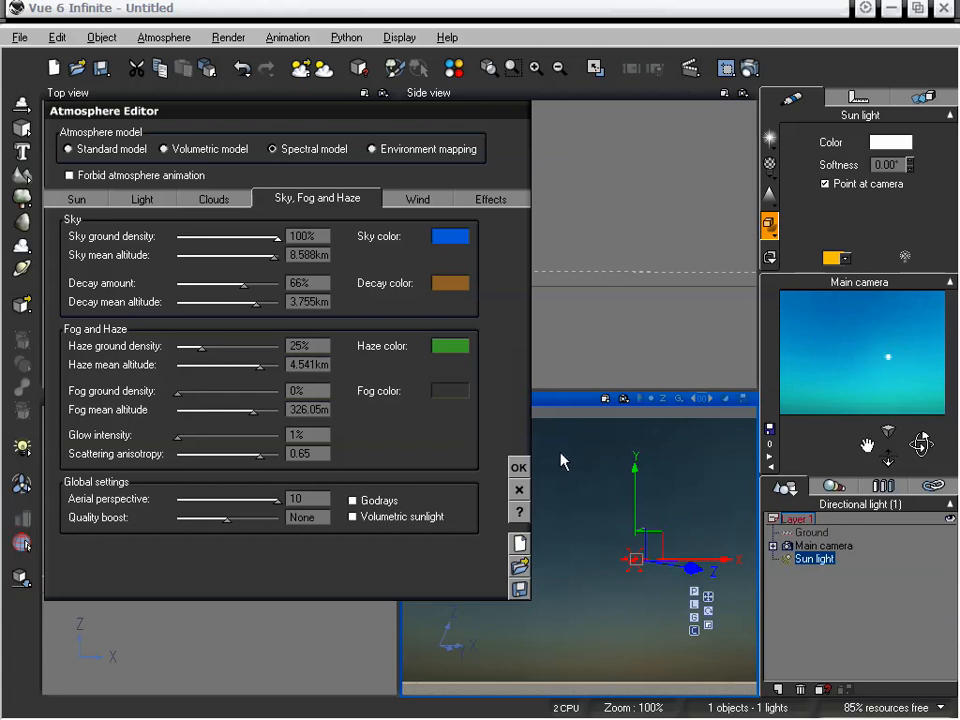
pyautogui.moveTo(208, 350); pyautogui.dragTo(226, 349)
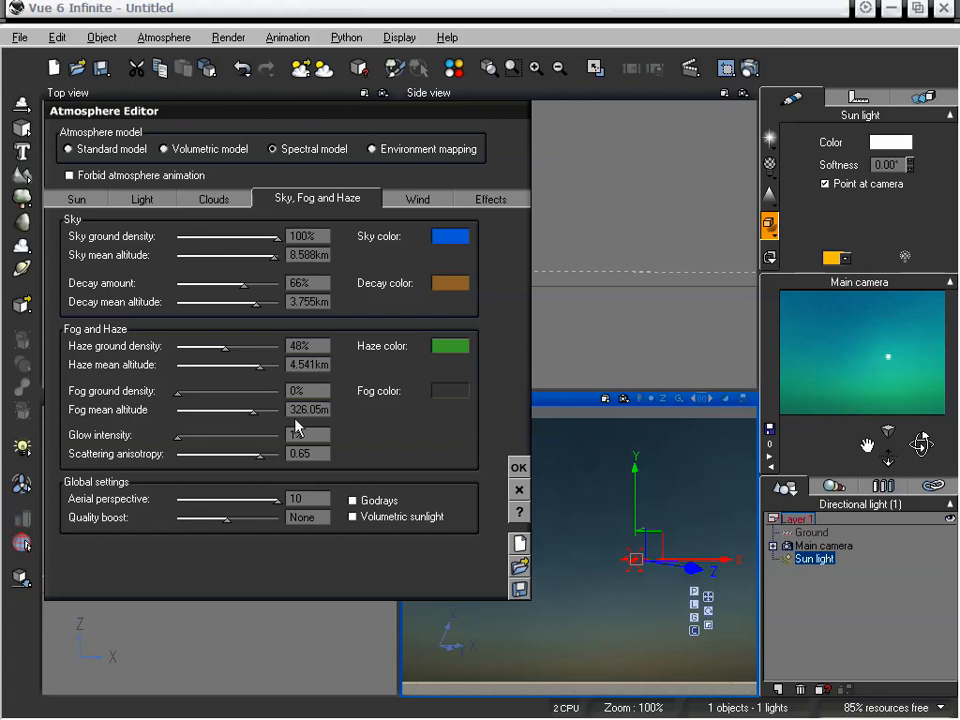
pyautogui.moveTo(252, 418); pyautogui.dragTo(255, 416)
pyautogui.moveTo(264, 369); pyautogui.dragTo(243, 346)
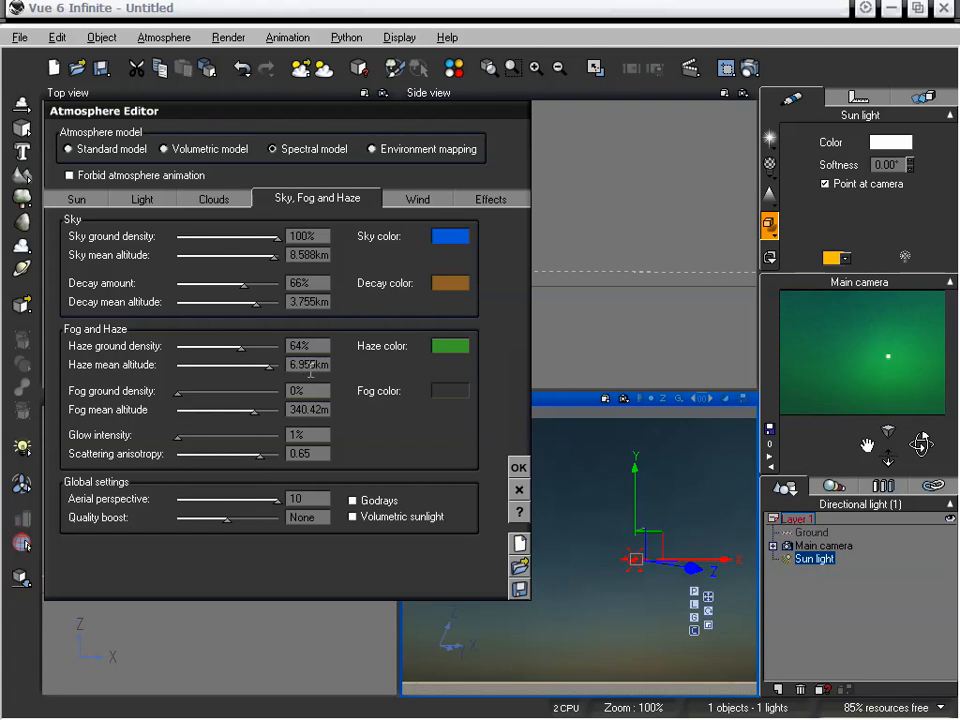
pyautogui.click(452, 348)
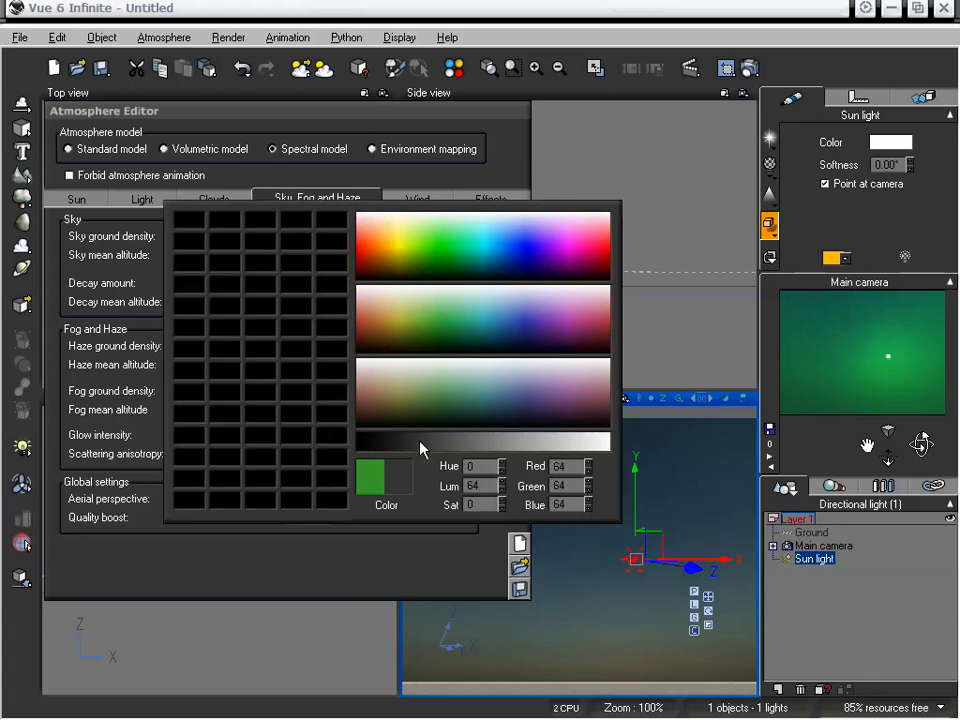
pyautogui.click(579, 445)
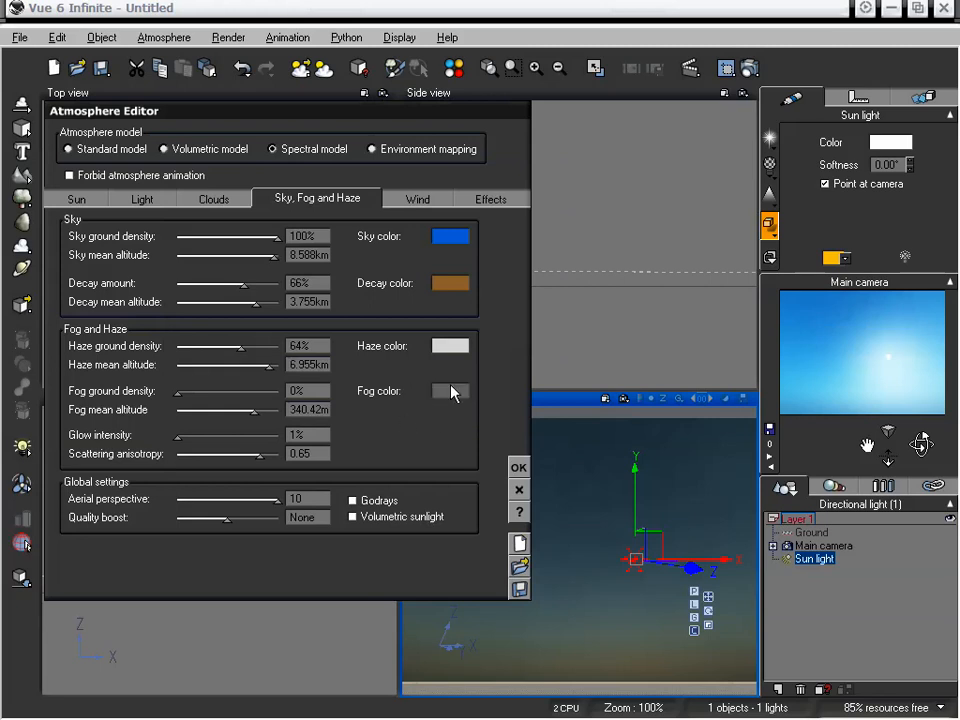
# - Color the fog dark reddish brown, with a ground density of 57% and a mean altitude of 1 km
pyautogui.click(452, 390)
pyautogui.click(386, 371)
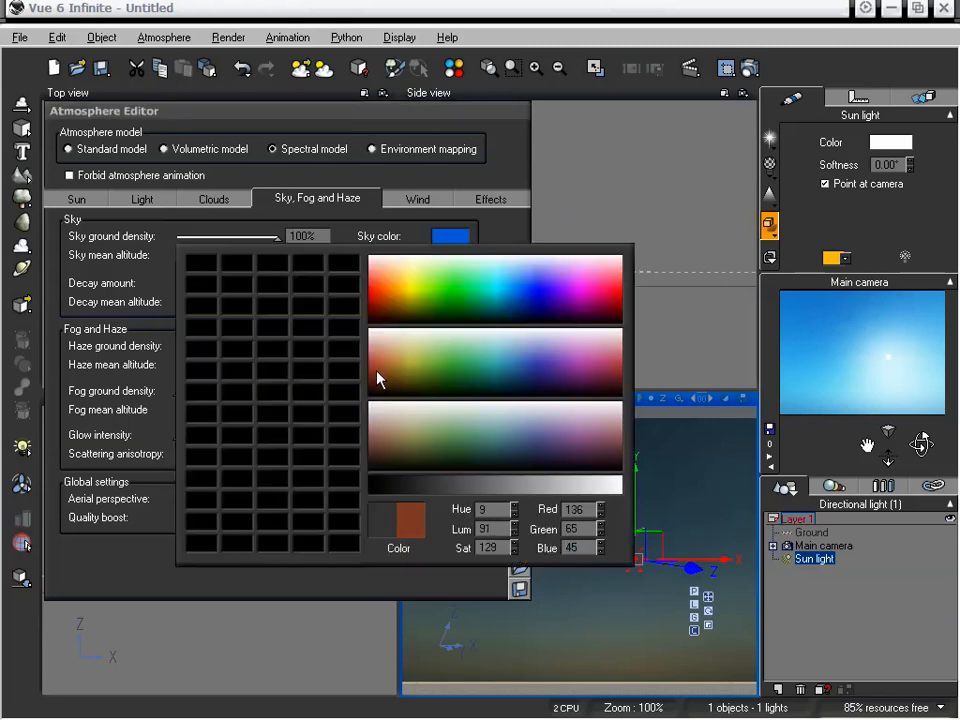
pyautogui.click(377, 378)
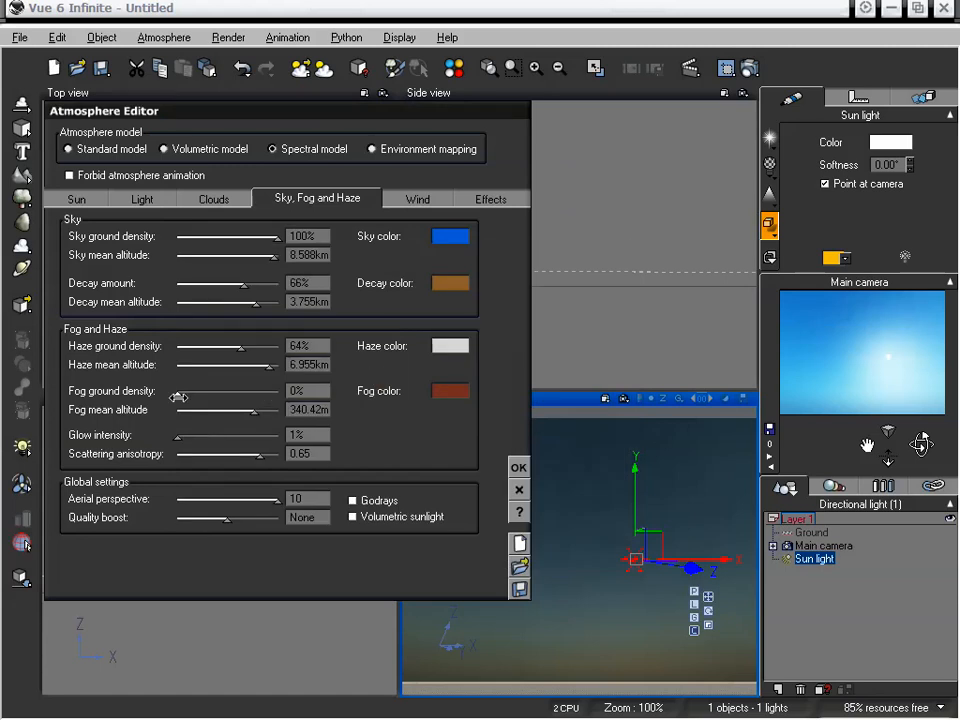
pyautogui.moveTo(181, 392); pyautogui.dragTo(239, 393)
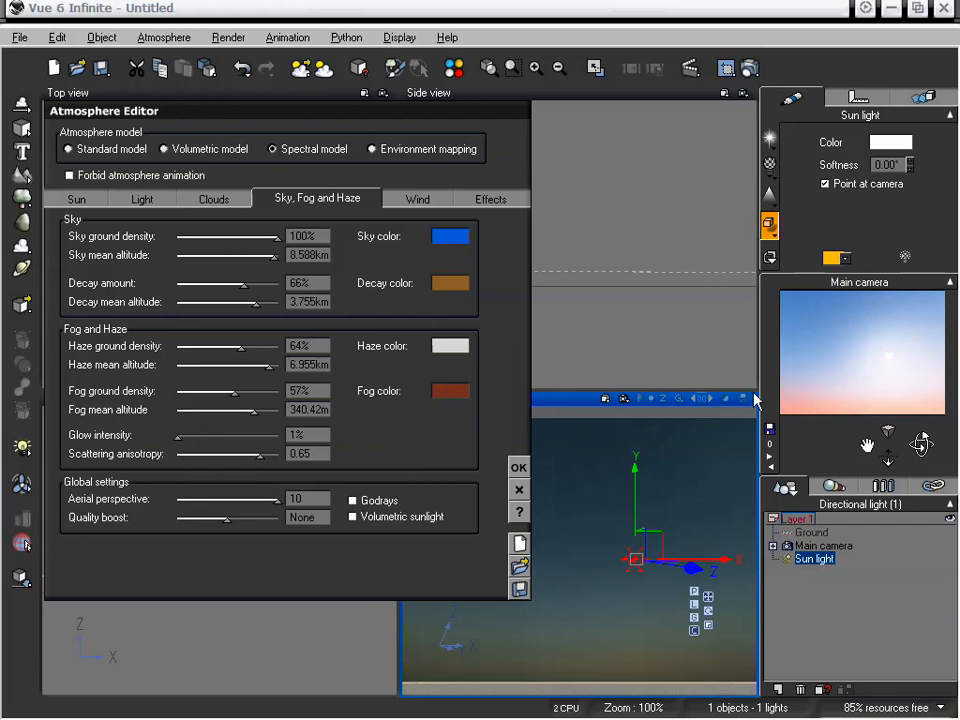
pyautogui.moveTo(256, 410); pyautogui.dragTo(283, 413)
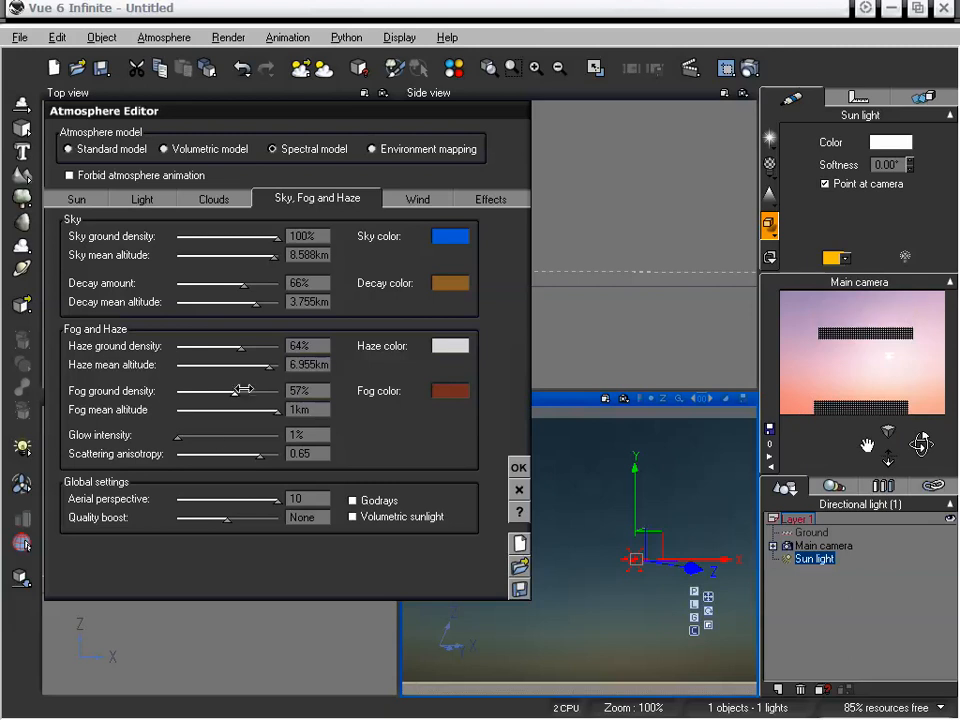
# - Lower the fog to 40% and 187.27 m, the haze to 24% and 1.462 km, and the aerial perspective to 1
pyautogui.moveTo(236, 391); pyautogui.dragTo(222, 391)
pyautogui.moveTo(277, 410); pyautogui.dragTo(241, 410)
pyautogui.moveTo(239, 347); pyautogui.dragTo(200, 347)
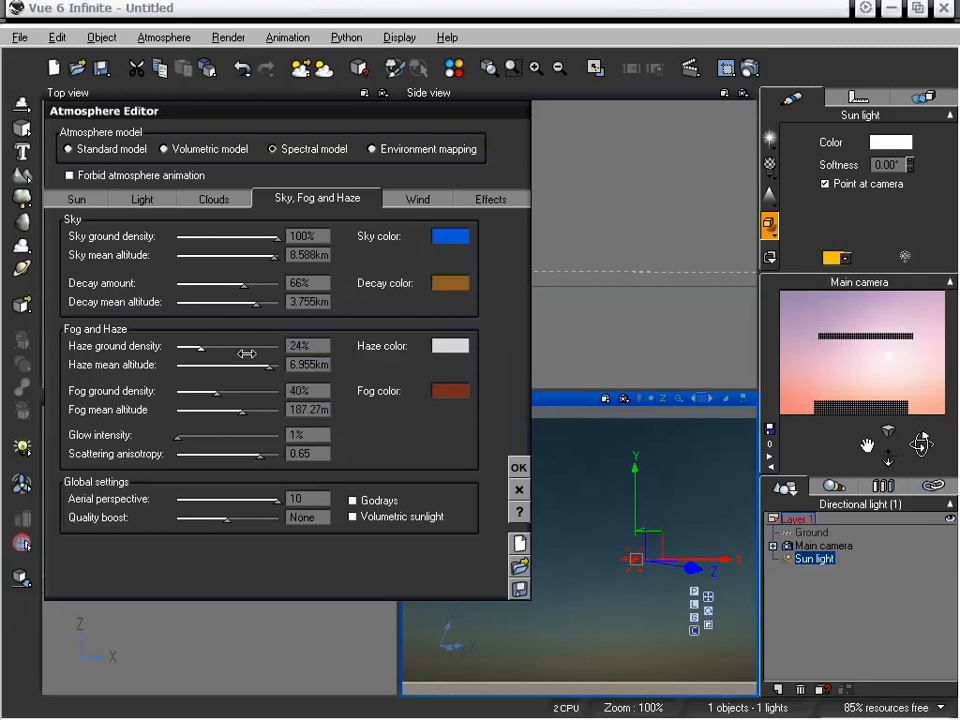
pyautogui.moveTo(268, 365); pyautogui.dragTo(233, 365)
pyautogui.moveTo(275, 498); pyautogui.dragTo(172, 510)
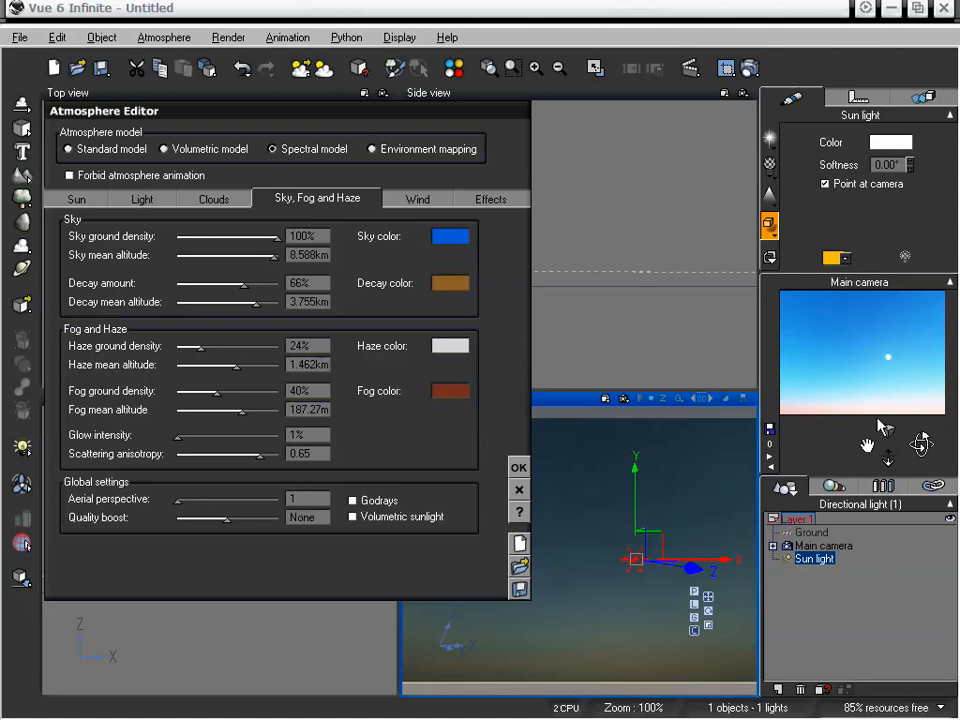
# - Set the haze to 60% and 2.593 km, fog to 52% and 277.58 m, and decay to 73% and 4.653 km, refreshing the preview
pyautogui.moveTo(201, 346); pyautogui.dragTo(249, 410)
pyautogui.moveTo(243, 283); pyautogui.dragTo(262, 302)
pyautogui.click(857, 370)
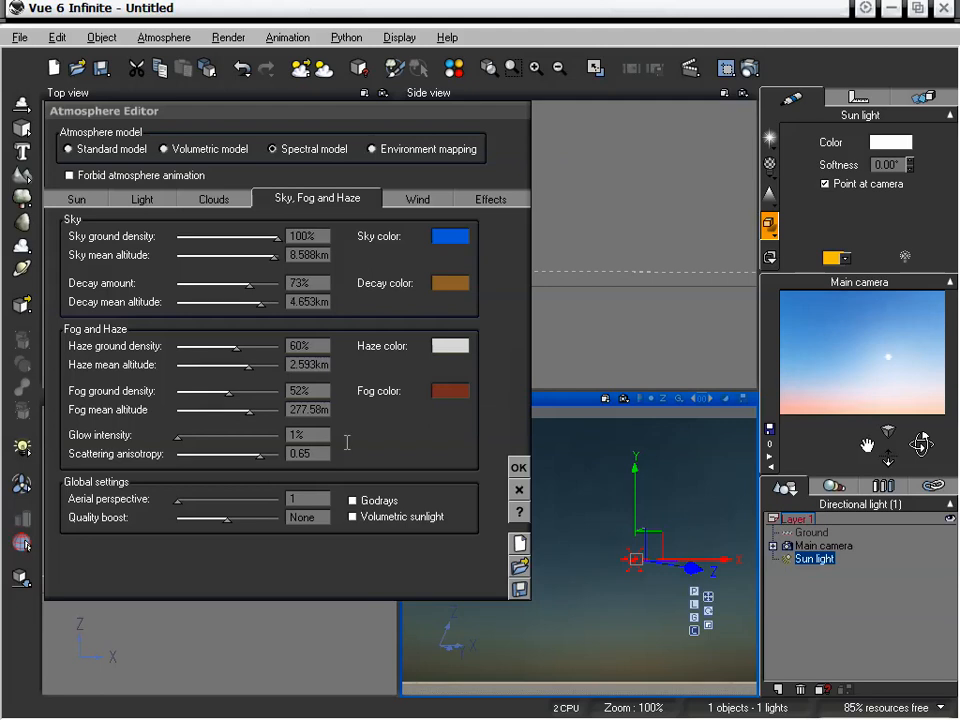
# - Set the aerial perspective to 10 and try a glow intensity of 22% before lowering it to 9%, refreshing the camera preview
pyautogui.moveTo(178, 499); pyautogui.dragTo(282, 503)
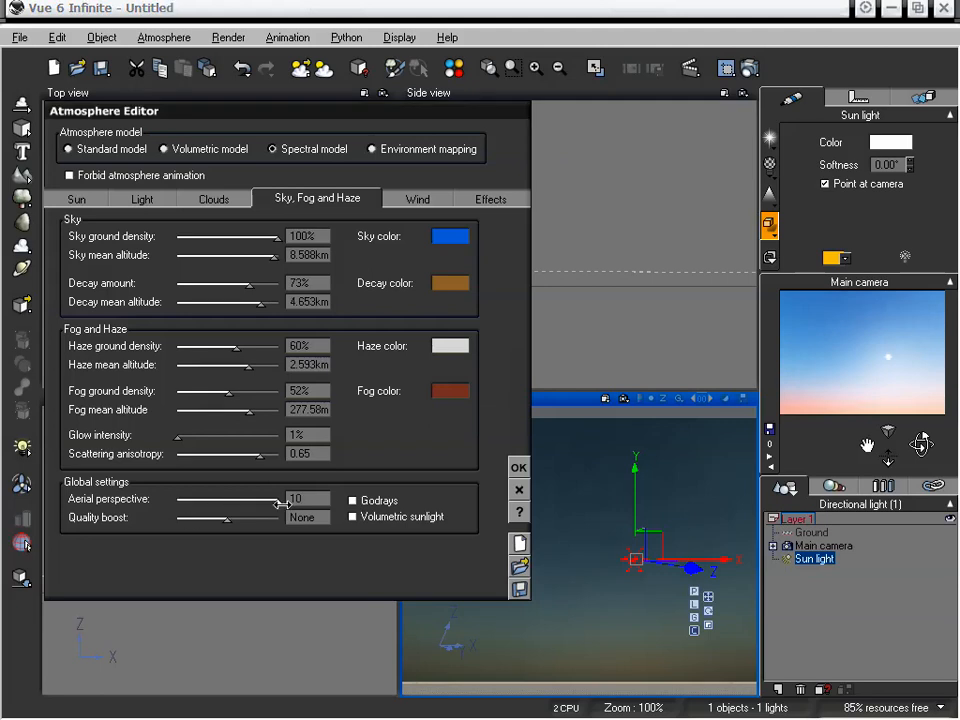
pyautogui.rightClick(856, 413)
pyautogui.moveTo(182, 439); pyautogui.dragTo(203, 440)
pyautogui.rightClick(842, 403)
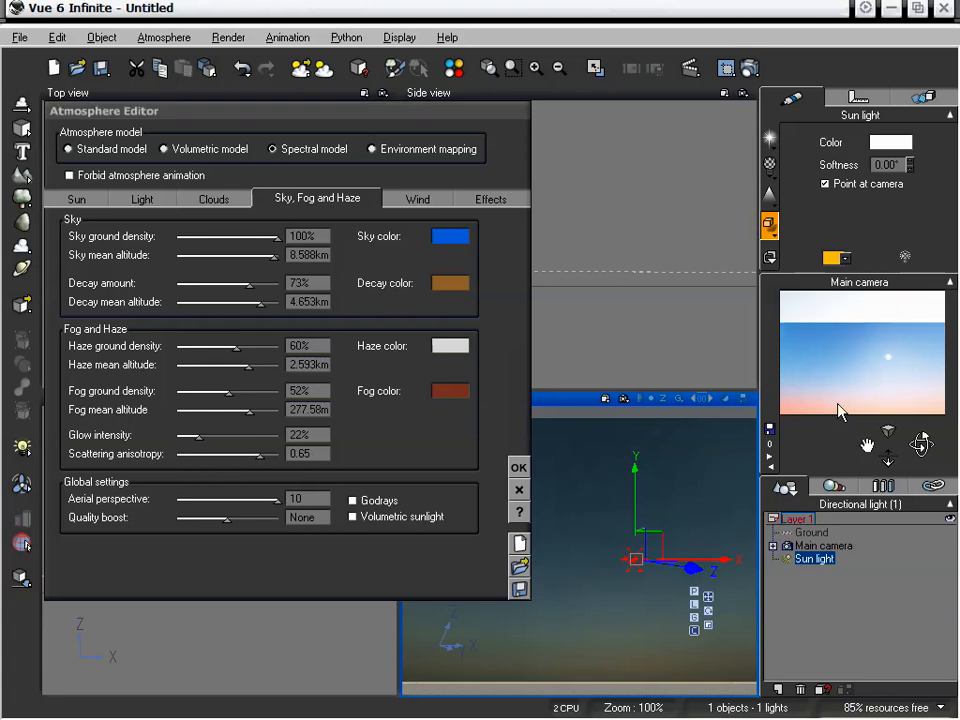
pyautogui.moveTo(198, 437); pyautogui.dragTo(181, 436)
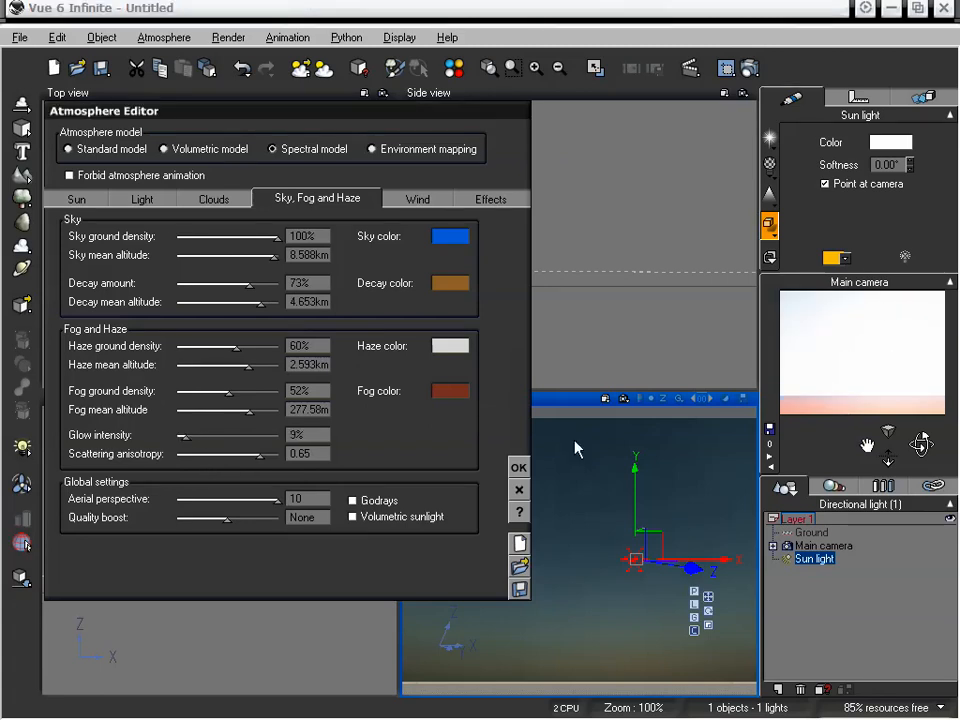
pyautogui.click(874, 354)
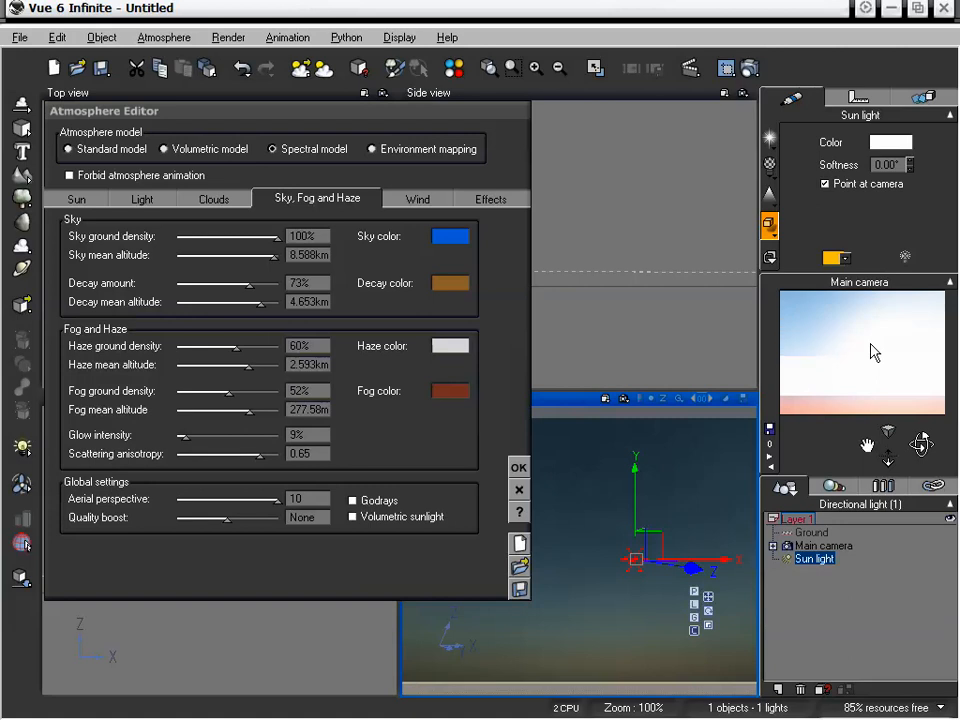
# - Try an aerial perspective of 1, set the glow intensity to 5%, and restore the aerial perspective to 10, refreshing the camera preview
pyautogui.moveTo(272, 504); pyautogui.dragTo(177, 500)
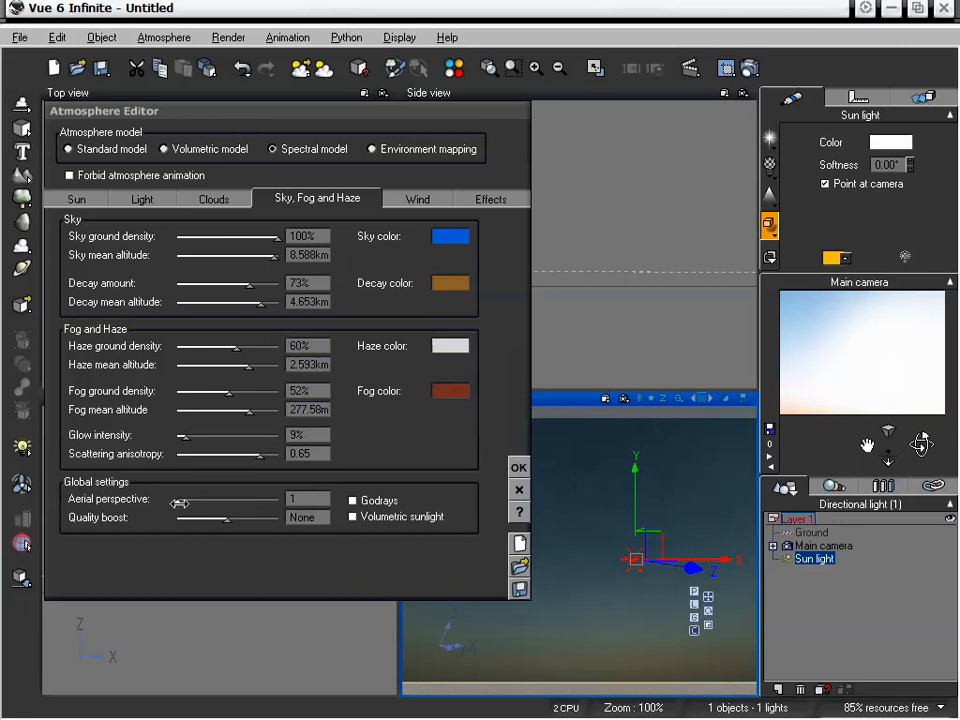
pyautogui.moveTo(186, 437); pyautogui.dragTo(182, 439)
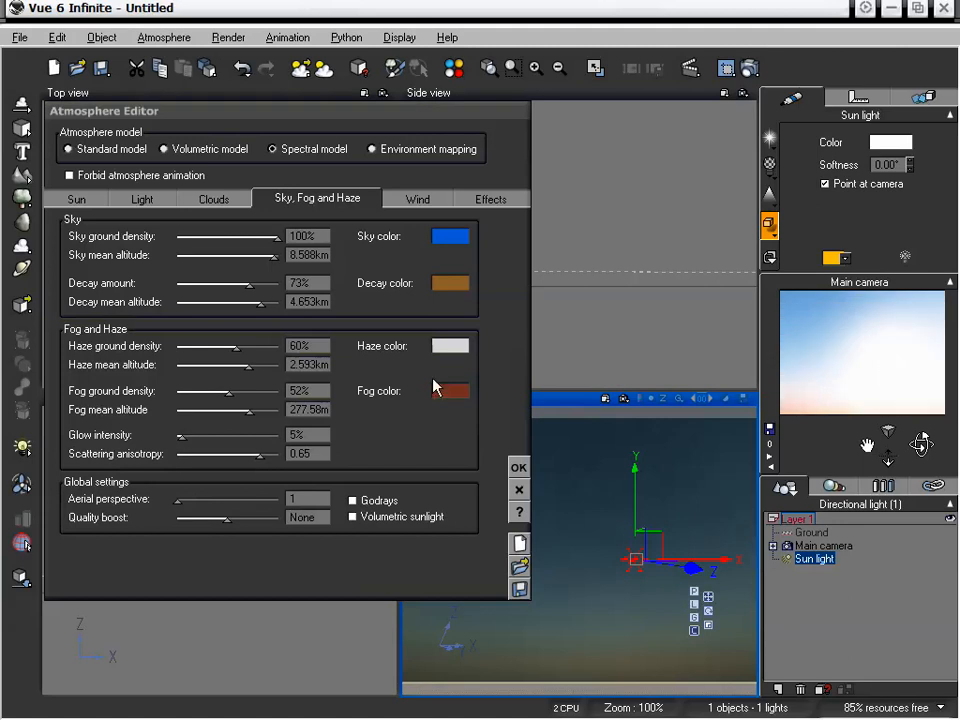
pyautogui.moveTo(205, 505); pyautogui.dragTo(293, 507)
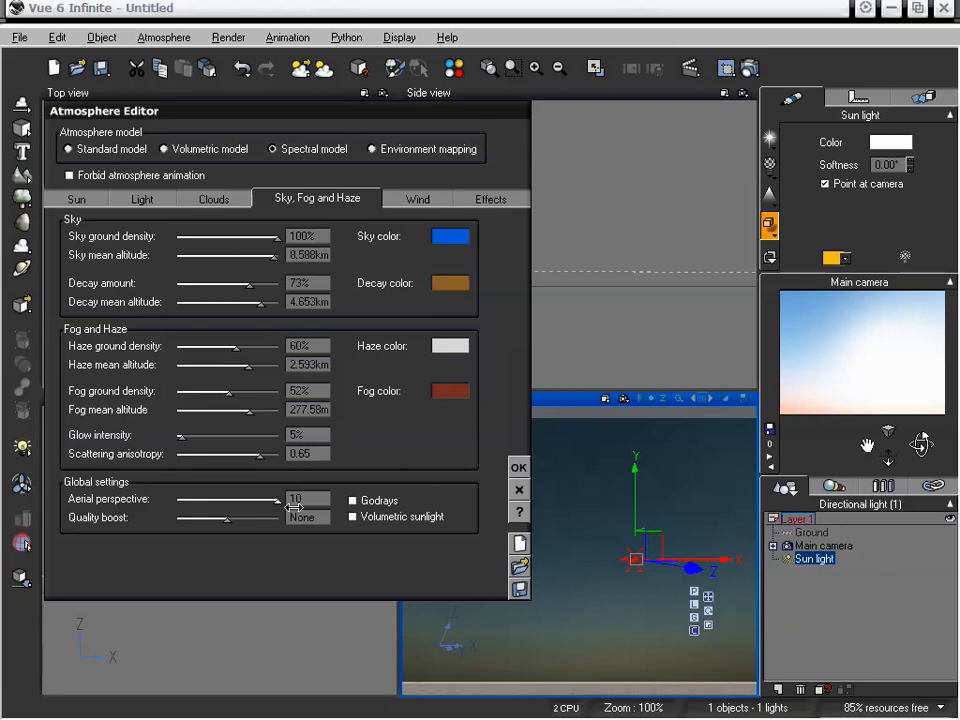
pyautogui.rightClick(819, 388)
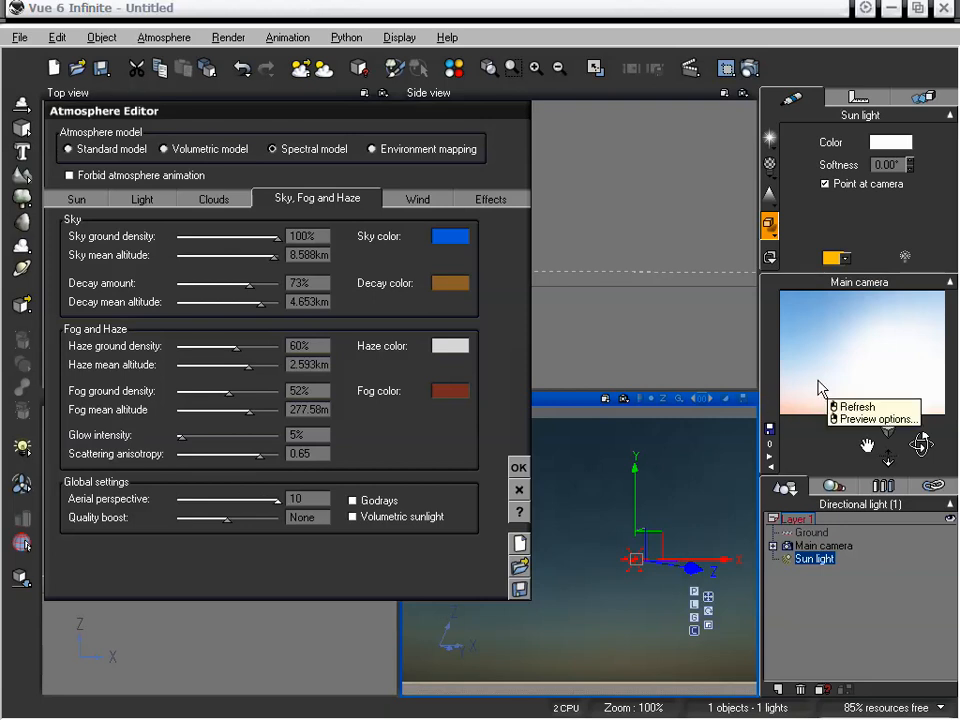
pyautogui.click(830, 406)
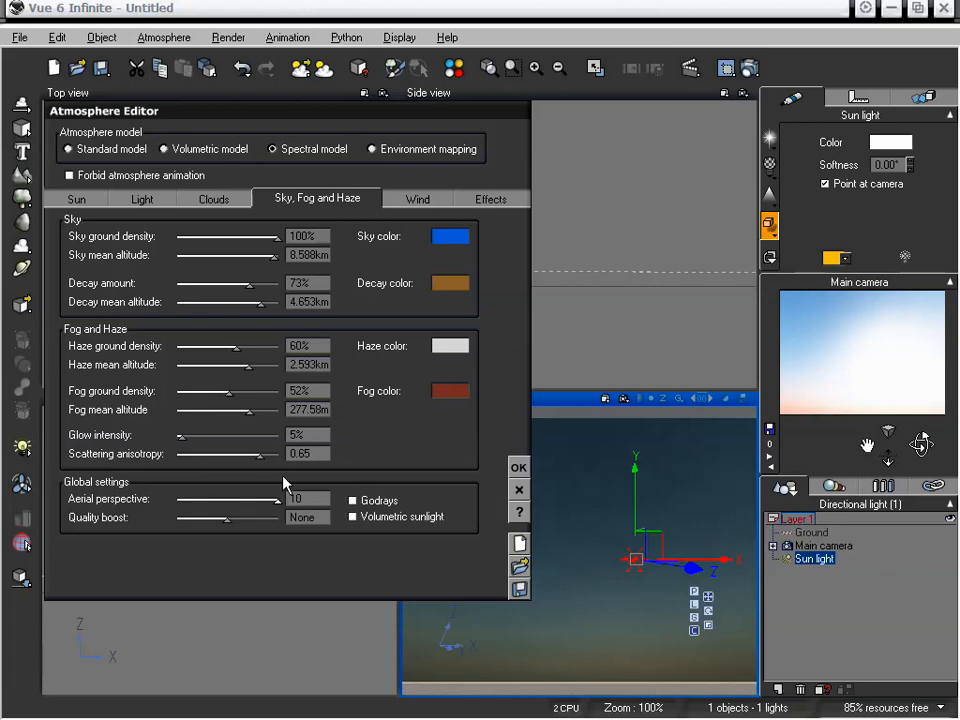
# - Try a scattering anisotropy of 1.00 before setting it to 0.85
pyautogui.moveTo(258, 455); pyautogui.dragTo(365, 470)
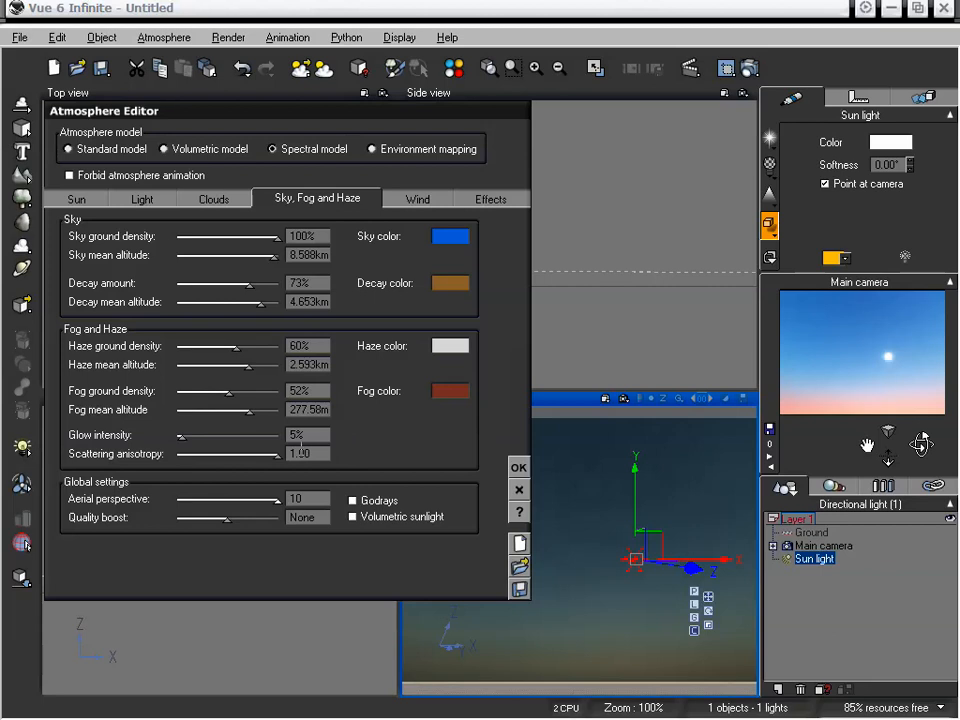
pyautogui.moveTo(280, 454); pyautogui.dragTo(270, 454)
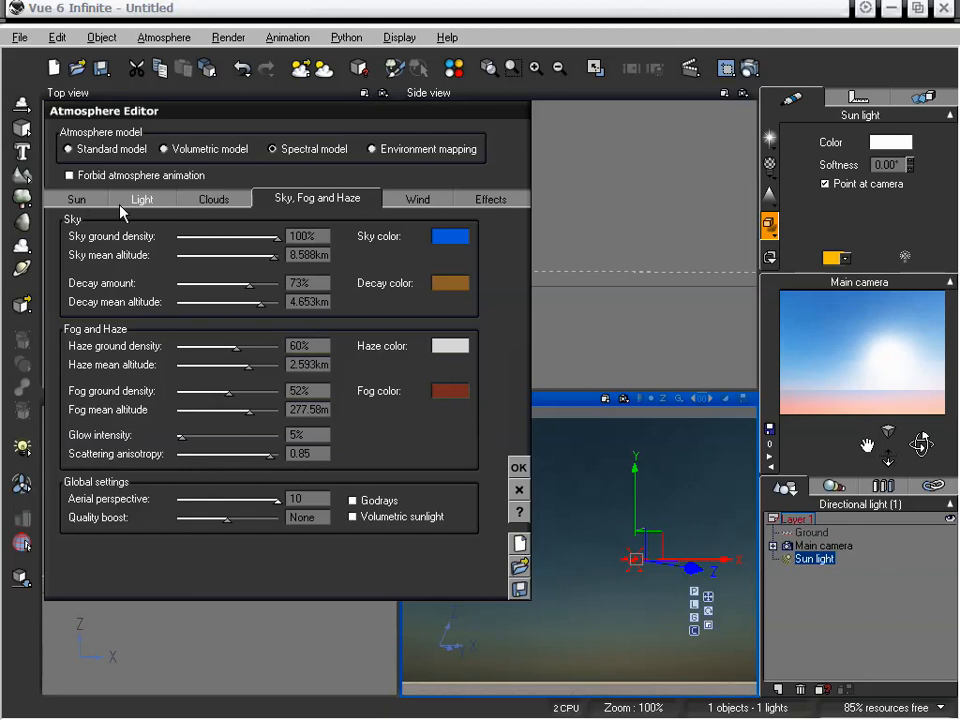
# - Review the sun and cloud settings, and try an aerial perspective of 1 before restoring it to 10
pyautogui.click(86, 199)
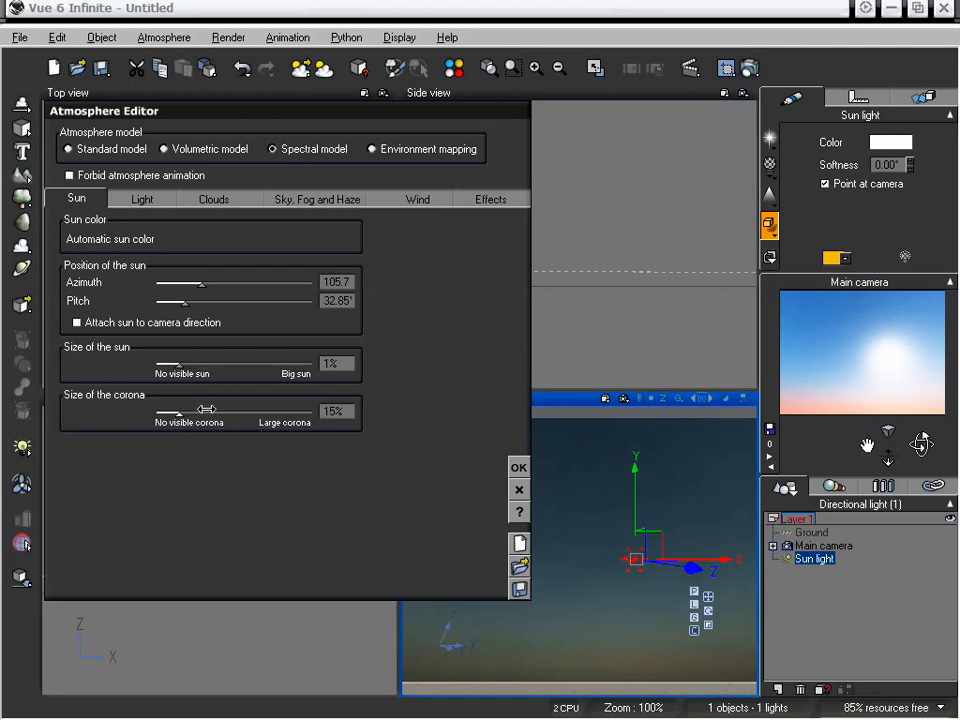
pyautogui.click(214, 199)
pyautogui.click(288, 198)
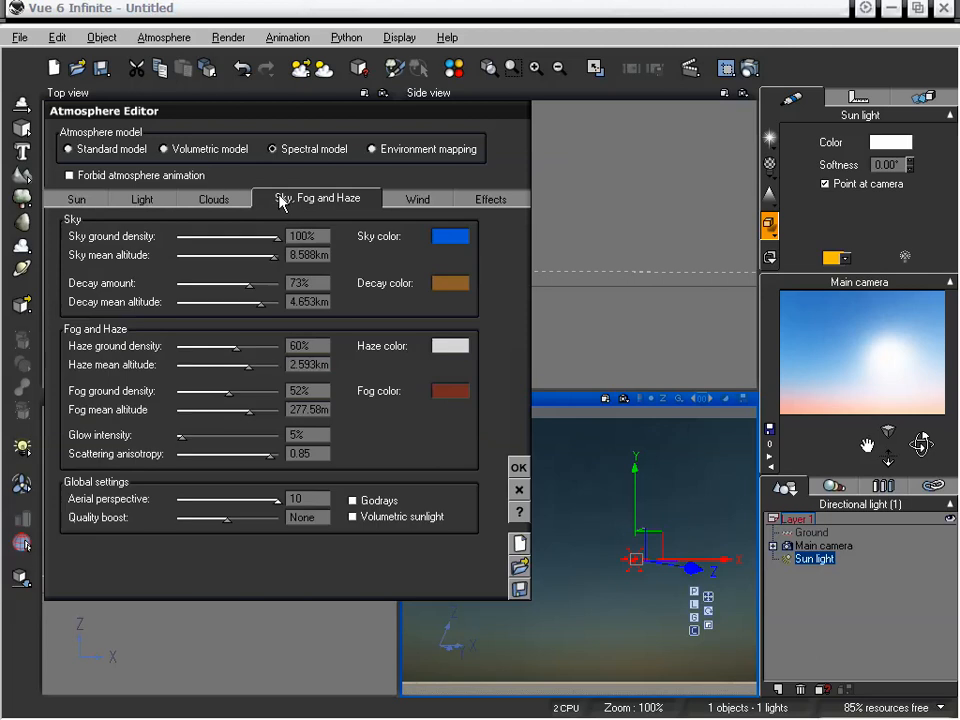
pyautogui.moveTo(277, 498); pyautogui.dragTo(174, 498)
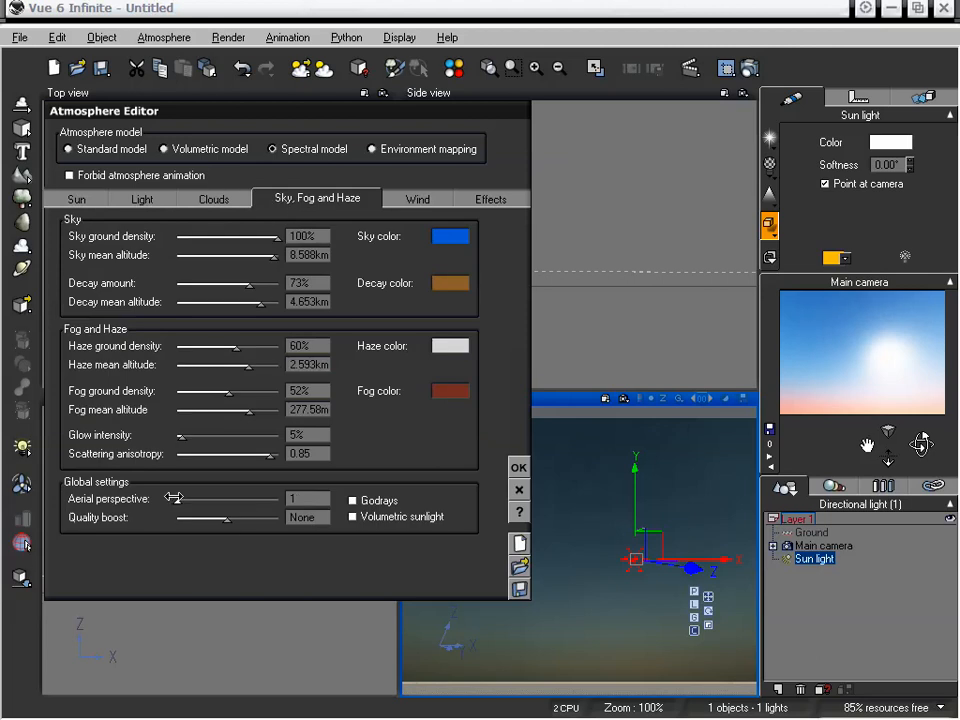
pyautogui.moveTo(174, 498); pyautogui.dragTo(278, 504)
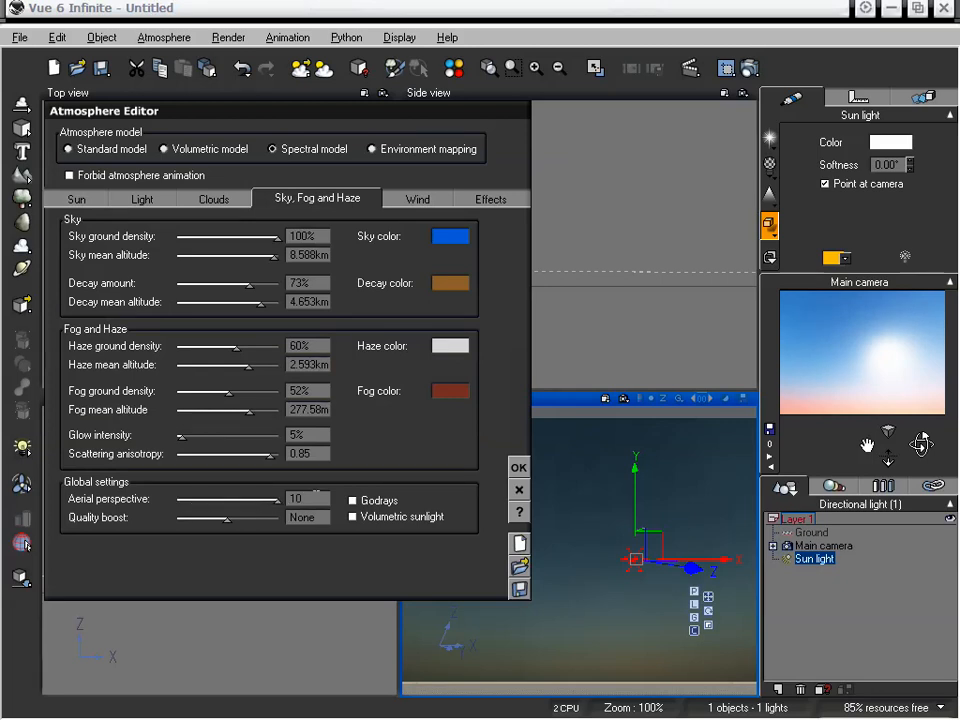
# - Set the sky ground density to 45%, decay amount to 38%, haze to 0% with 3.51 km, and fog to 0% with 409.22 m
pyautogui.moveTo(228, 391); pyautogui.dragTo(258, 410)
pyautogui.moveTo(244, 349); pyautogui.dragTo(261, 369)
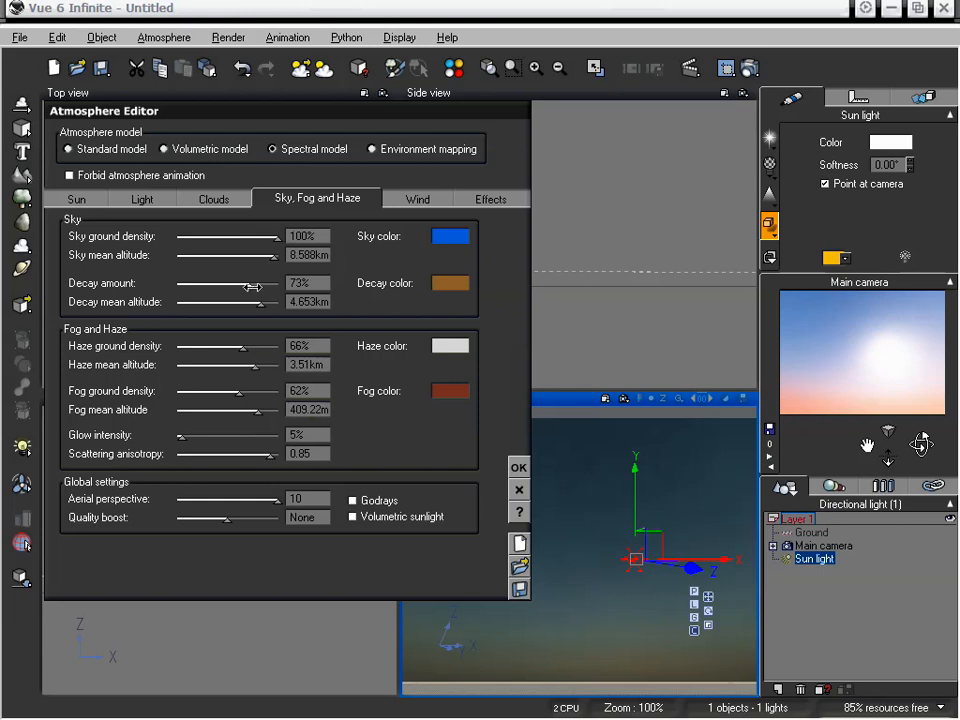
pyautogui.moveTo(253, 287); pyautogui.dragTo(211, 285)
pyautogui.moveTo(276, 237); pyautogui.dragTo(221, 238)
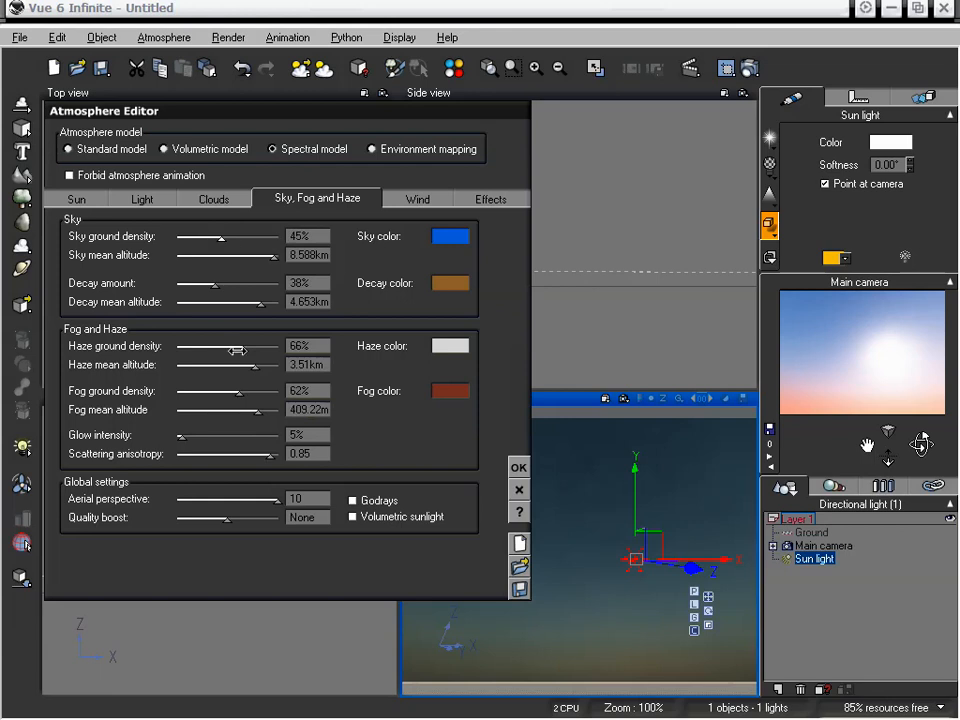
pyautogui.moveTo(237, 350); pyautogui.dragTo(178, 346)
pyautogui.moveTo(240, 390); pyautogui.dragTo(175, 384)
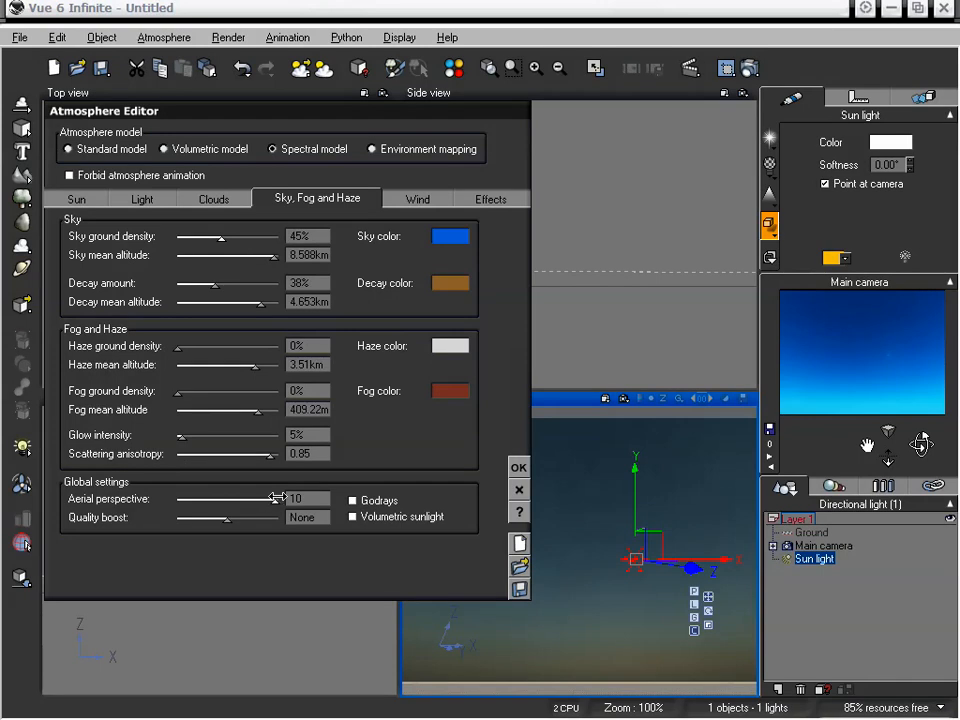
# - Set the aerial perspective to 1, turn the camera towards the horizon, and compare the preview with an aerial perspective of 10
pyautogui.moveTo(275, 498); pyautogui.dragTo(175, 500)
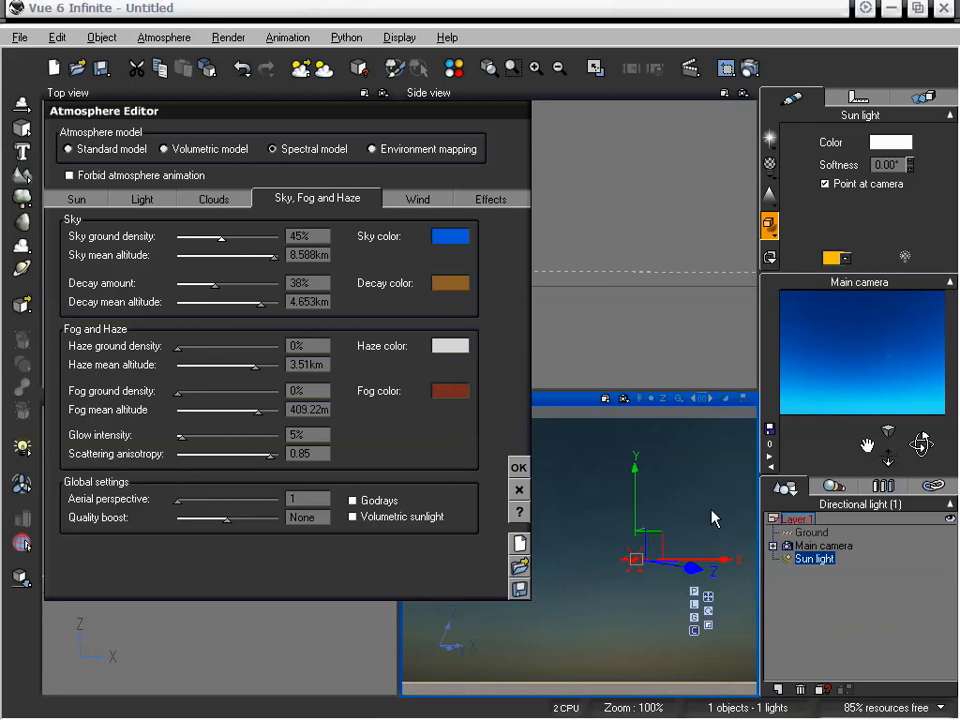
pyautogui.moveTo(916, 444); pyautogui.dragTo(920, 458)
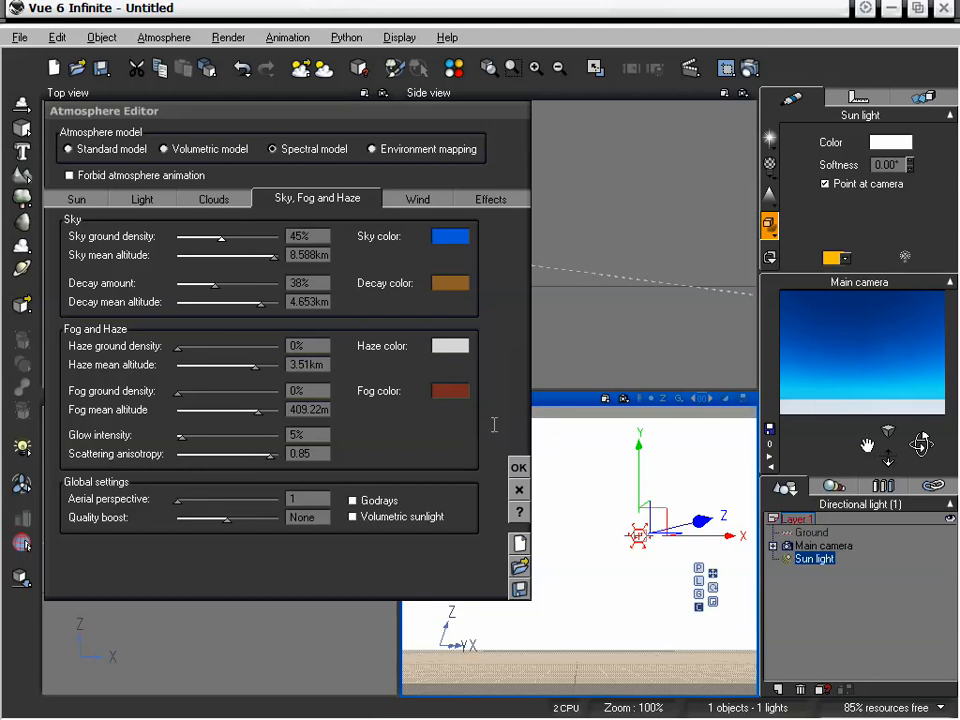
pyautogui.moveTo(178, 499); pyautogui.dragTo(280, 500)
pyautogui.click(847, 404)
pyautogui.moveTo(888, 432); pyautogui.dragTo(894, 437)
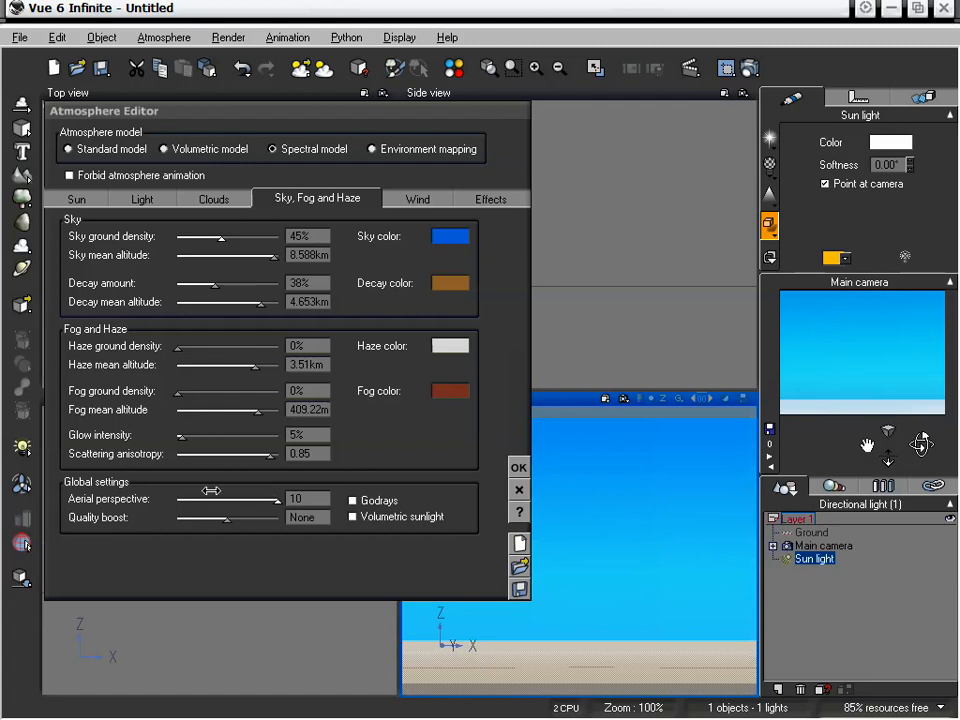
# - Compare aerial perspectives of 1 and 10 with more ground in the camera preview, ending at 1
pyautogui.moveTo(271, 500); pyautogui.dragTo(170, 512)
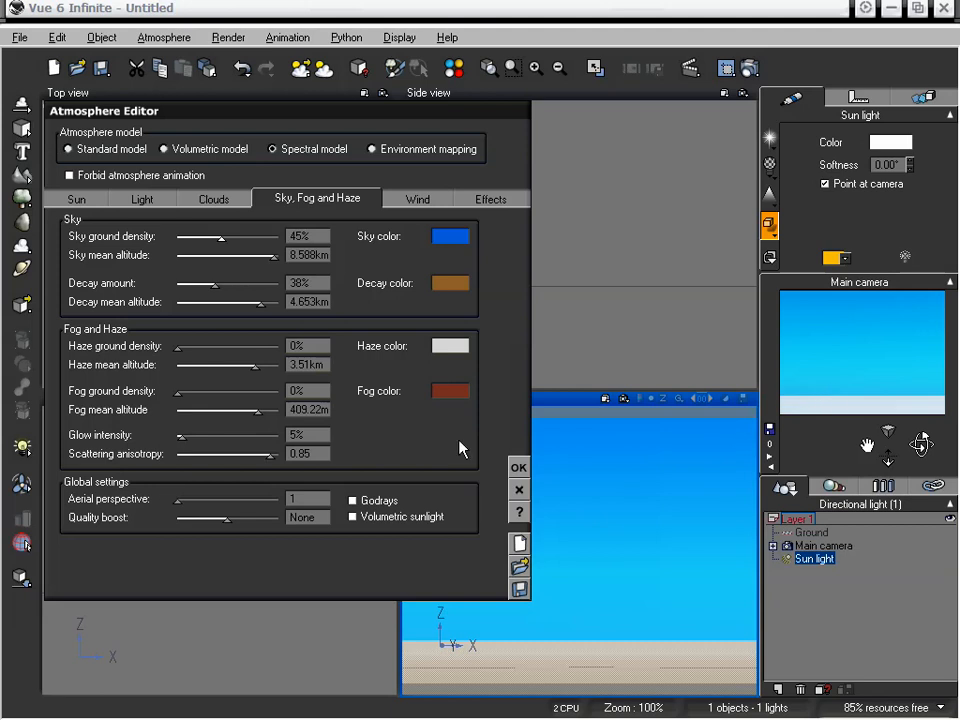
pyautogui.moveTo(179, 500); pyautogui.dragTo(476, 495)
pyautogui.rightClick(829, 402)
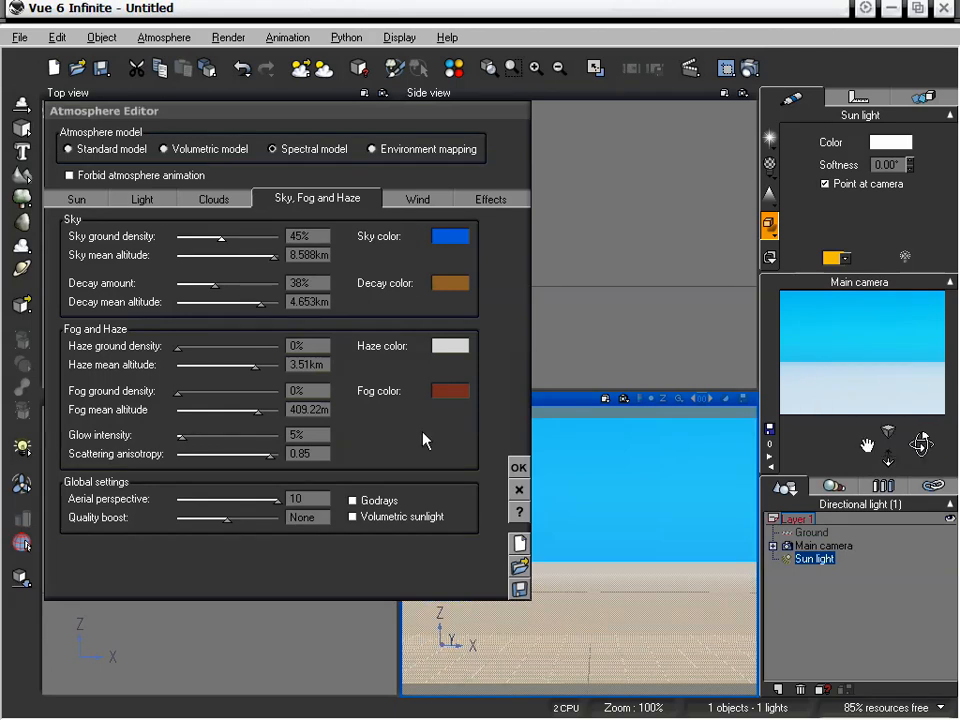
pyautogui.moveTo(279, 500); pyautogui.dragTo(175, 499)
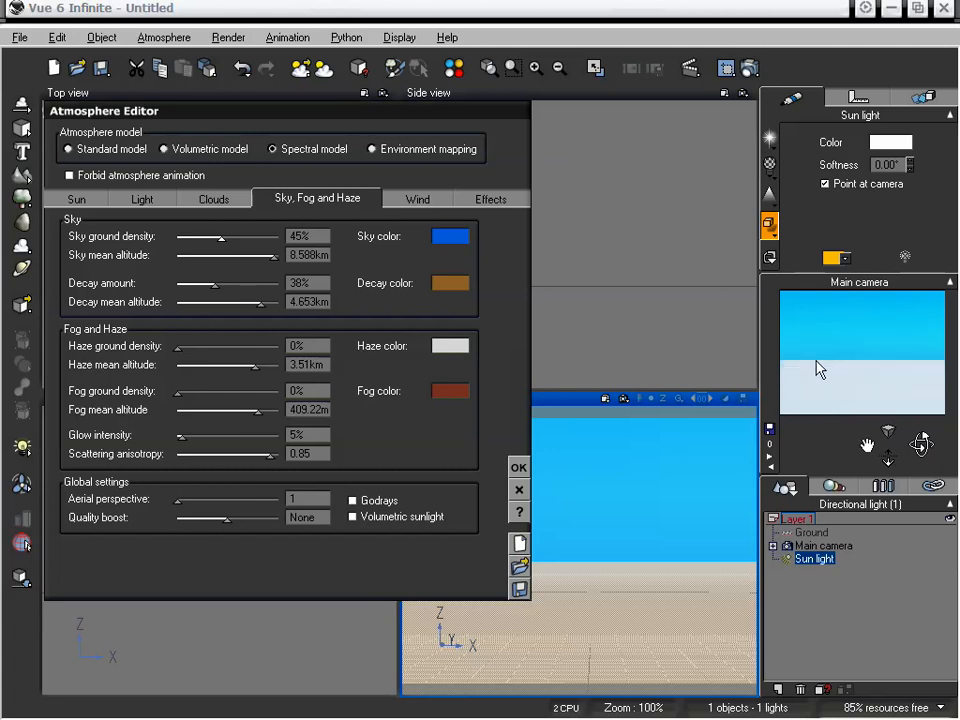
pyautogui.click(887, 427)
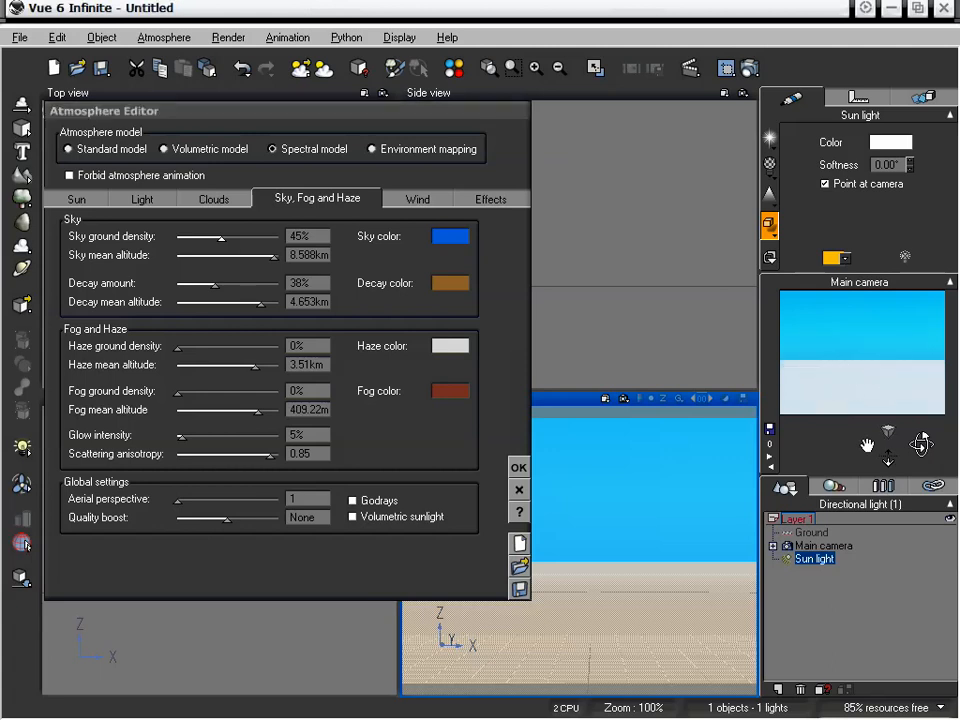
# - Turn the camera back towards the sun and set the sky mean altitude to 10 km, haze density to 28% and fog density to 24%
pyautogui.moveTo(921, 444); pyautogui.dragTo(913, 411)
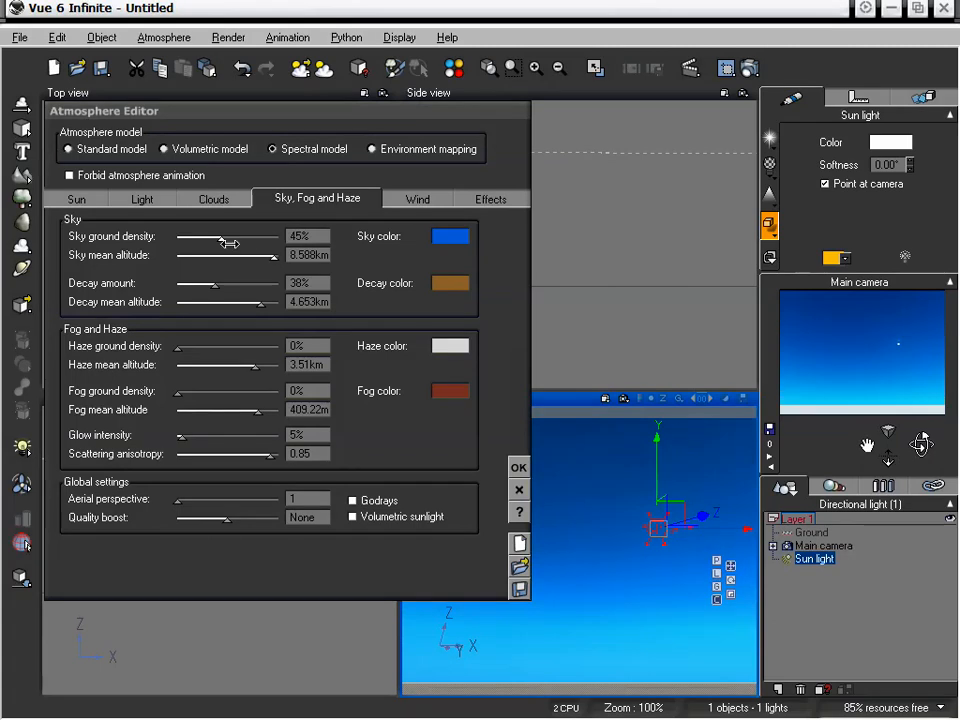
pyautogui.moveTo(229, 245); pyautogui.dragTo(235, 245)
pyautogui.moveTo(184, 350); pyautogui.dragTo(207, 350)
pyautogui.moveTo(177, 391); pyautogui.dragTo(201, 391)
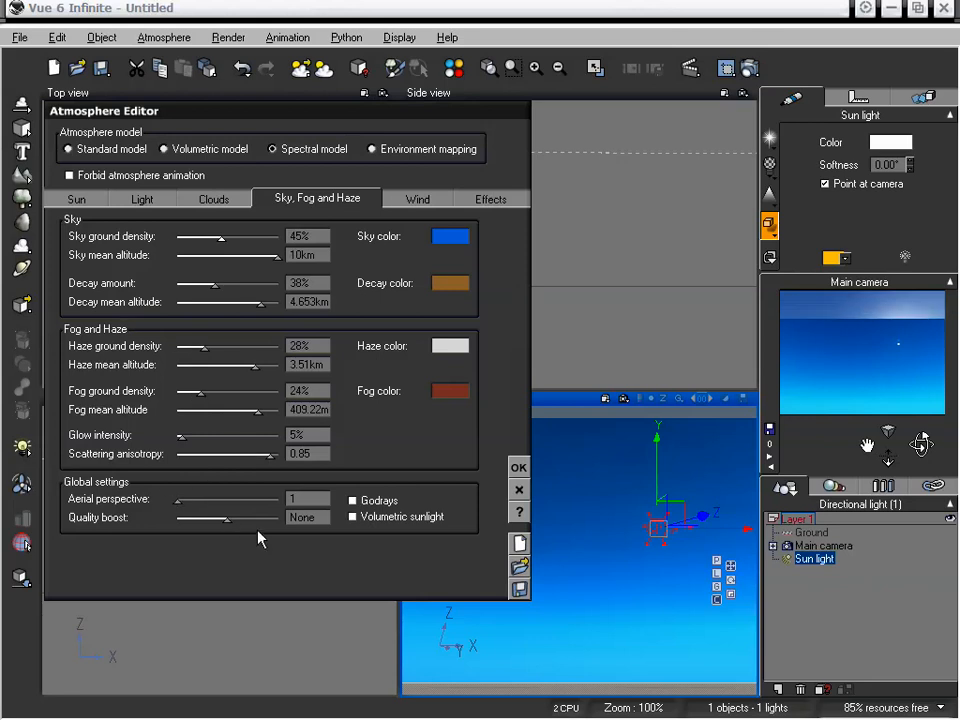
# - Try volumetric sunlight, switch it off, re-aim the camera, and discard the atmosphere edits
pyautogui.click(376, 517)
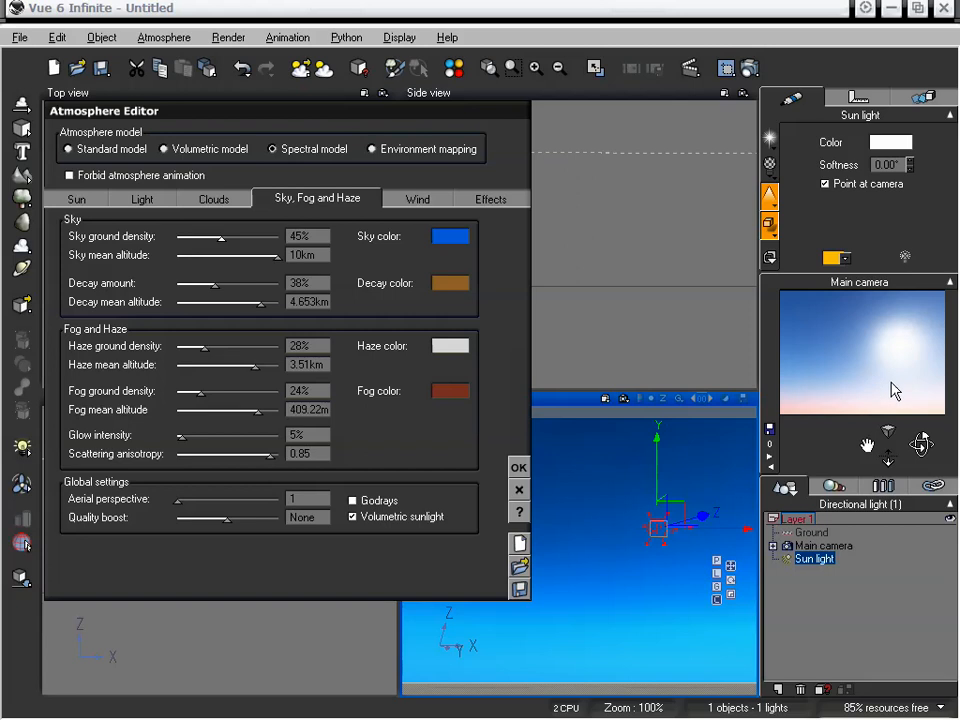
pyautogui.click(354, 517)
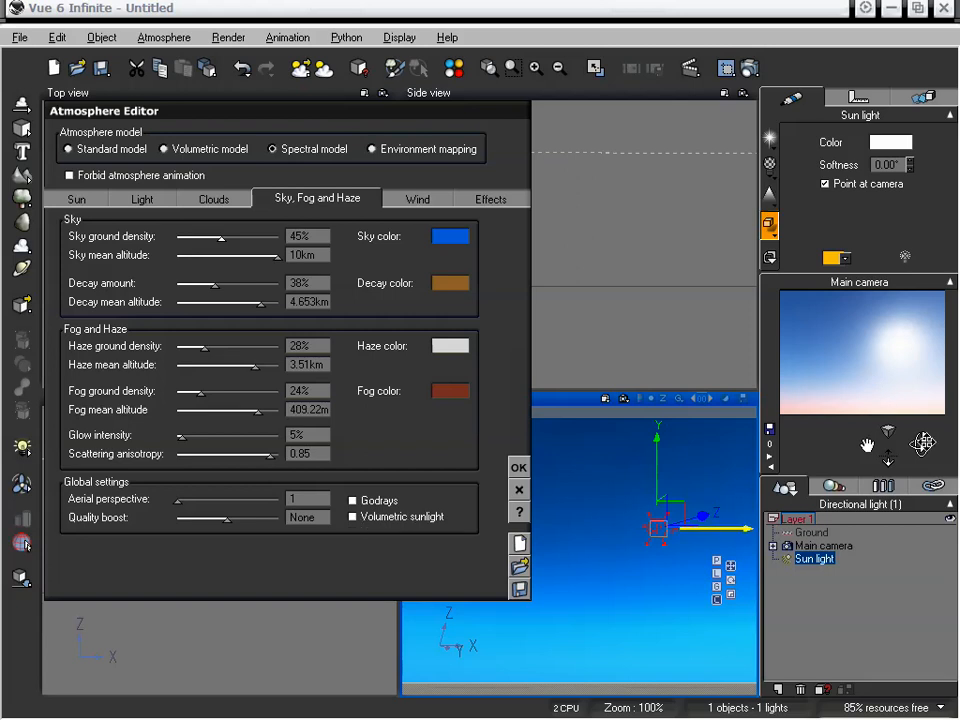
pyautogui.moveTo(922, 444); pyautogui.dragTo(918, 475)
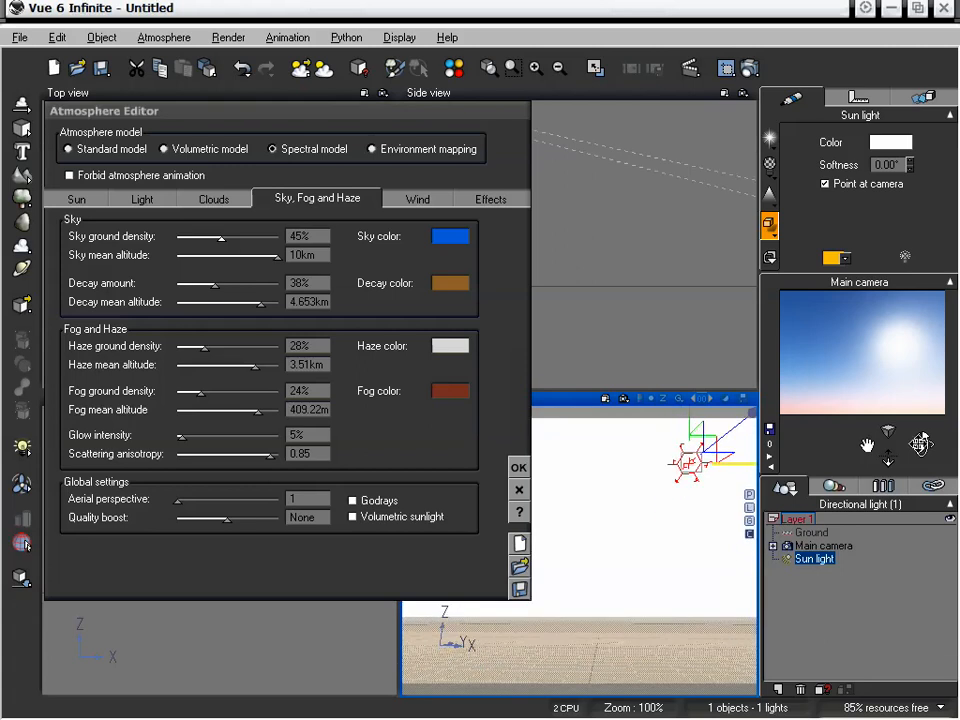
pyautogui.click(374, 505)
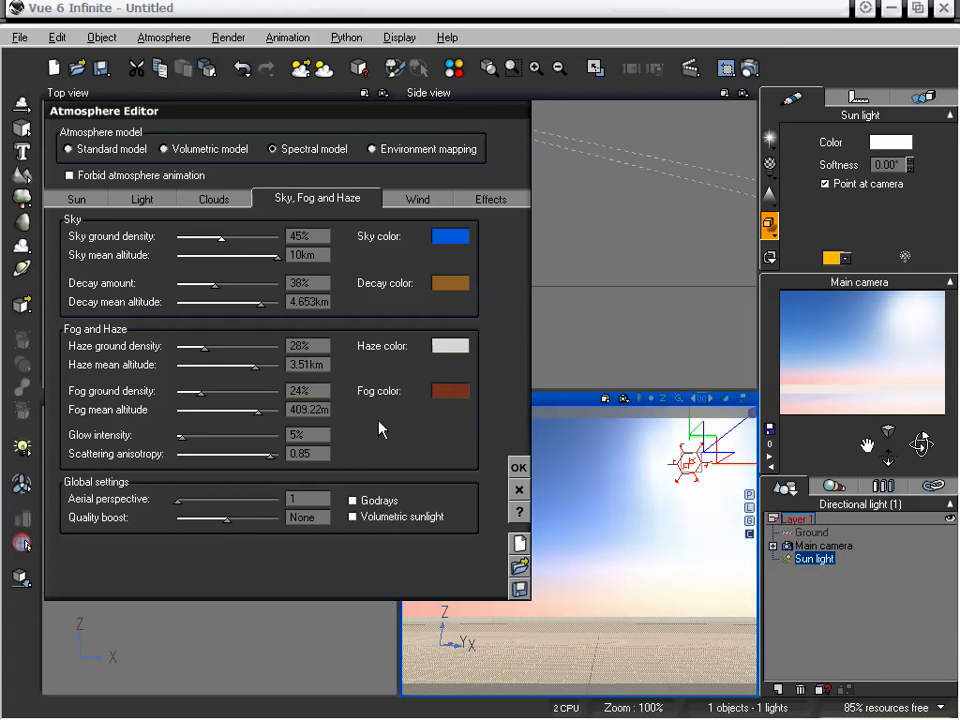
pyautogui.click(520, 492)
# - Load the dark atmosphere preset with a small sun, listed just before Heroic Sunset in the Spectral collection
pyautogui.click(175, 38)
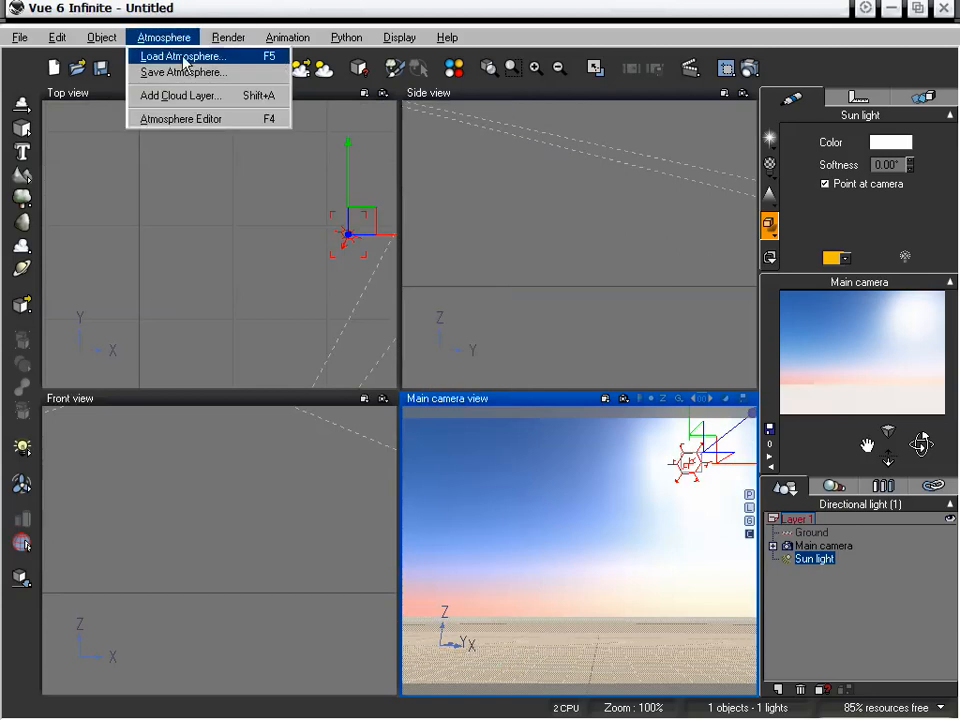
pyautogui.click(184, 60)
pyautogui.click(592, 386)
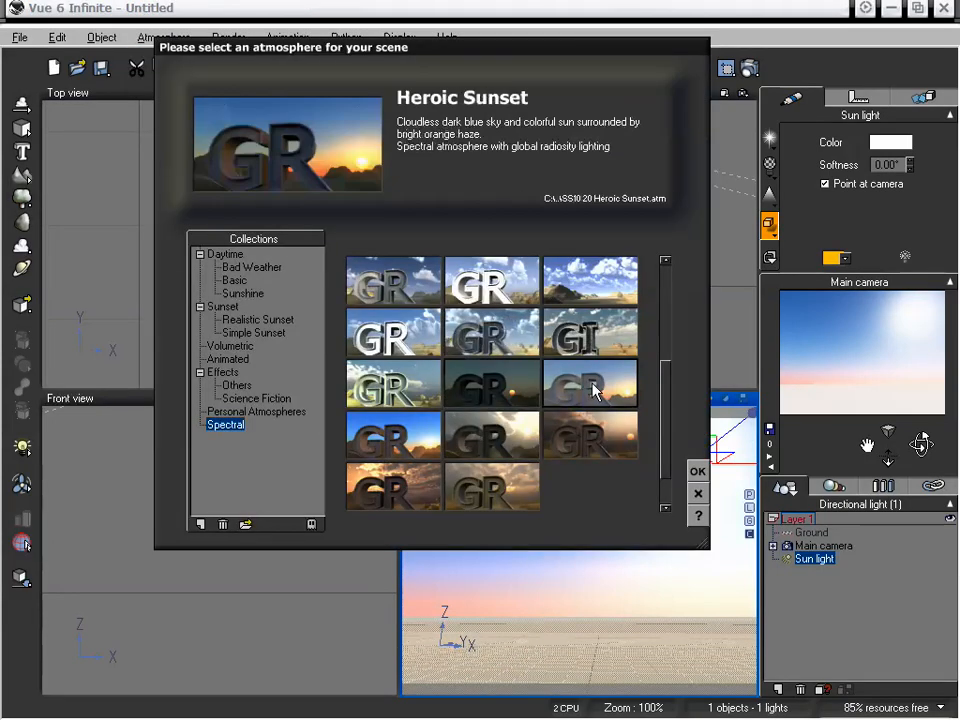
pyautogui.click(489, 386)
pyautogui.click(697, 470)
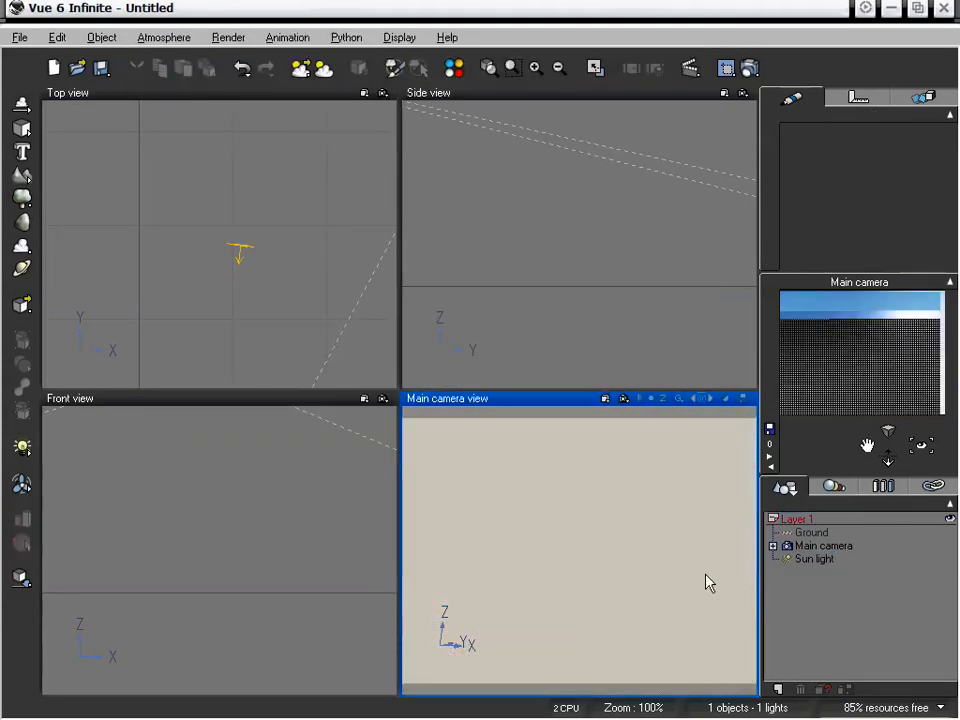
# - Select the sun light, raise it in the main camera view above the horizon, and refresh the camera preview
pyautogui.click(826, 560)
pyautogui.moveTo(636, 529); pyautogui.dragTo(640, 455)
pyautogui.moveTo(717, 515); pyautogui.dragTo(729, 516)
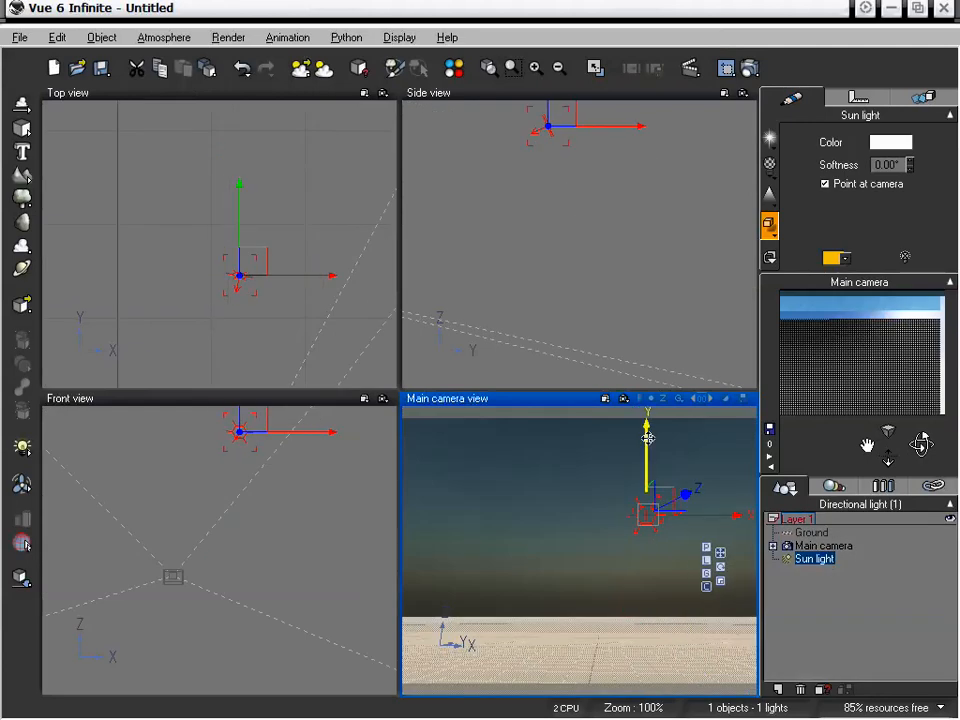
pyautogui.moveTo(647, 439); pyautogui.dragTo(649, 430)
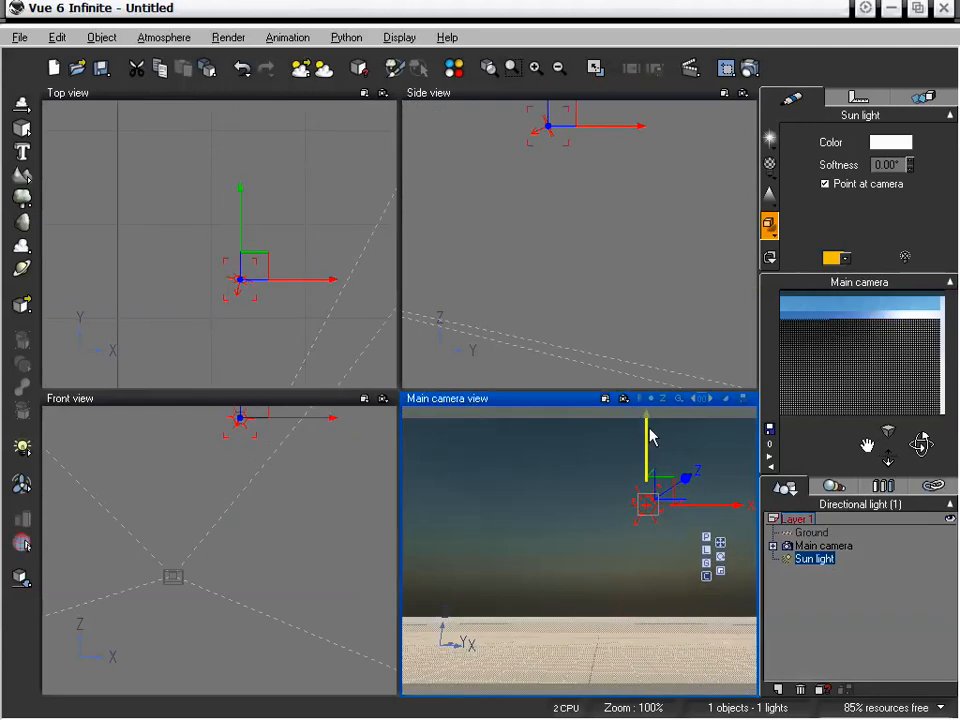
pyautogui.rightClick(838, 377)
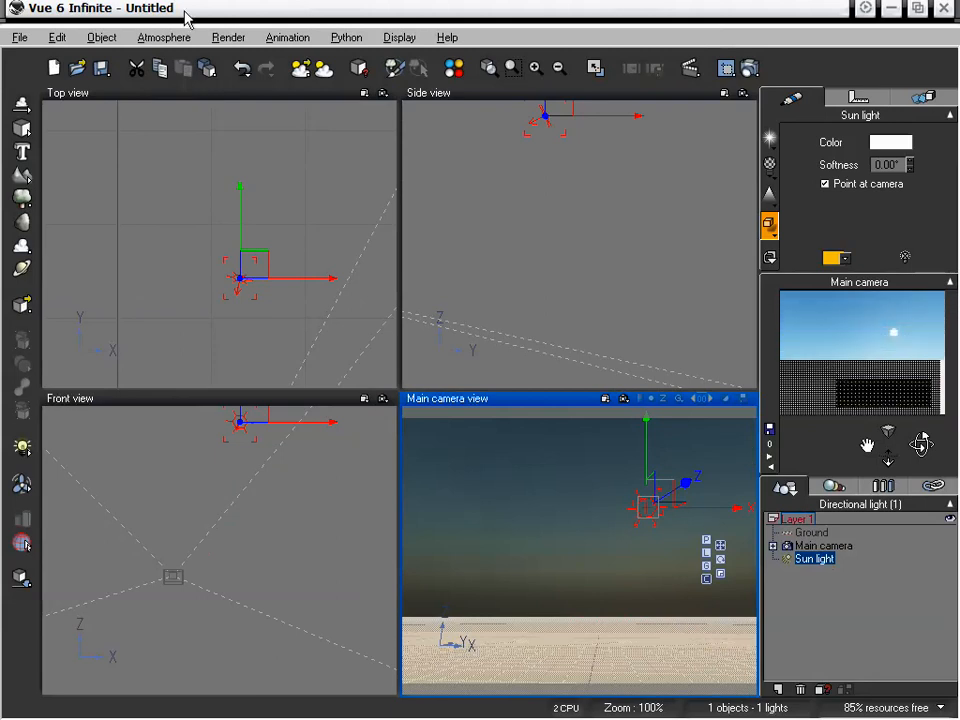
# - Open the Atmosphere Editor, move it towards the middle of the workspace, and show its cloud layer settings
pyautogui.click(164, 37)
pyautogui.click(178, 119)
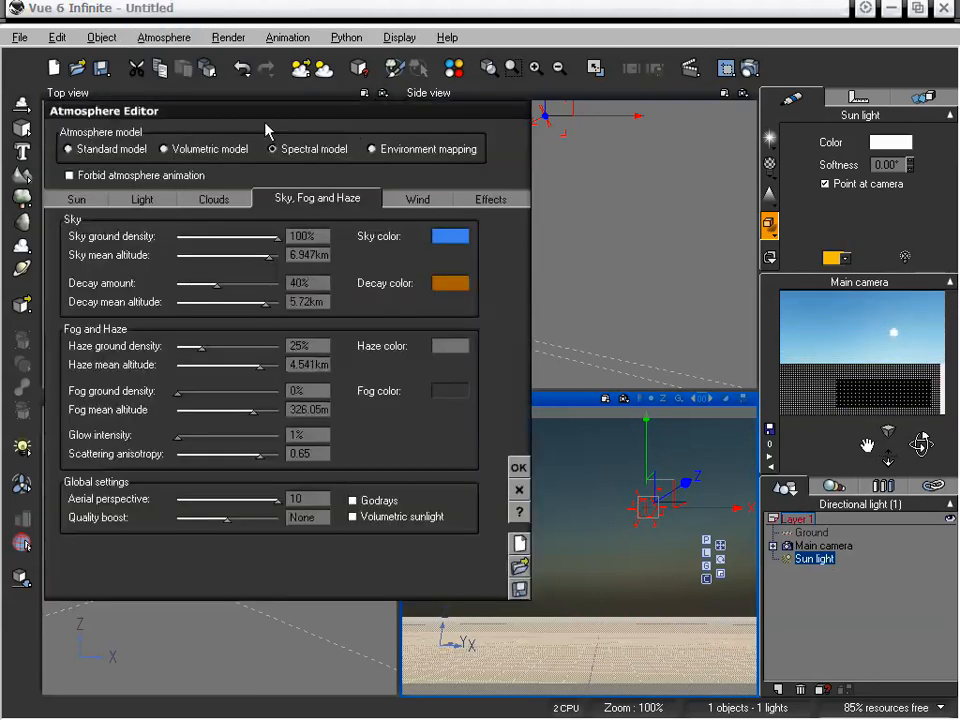
pyautogui.moveTo(276, 120); pyautogui.dragTo(414, 110)
pyautogui.click(352, 191)
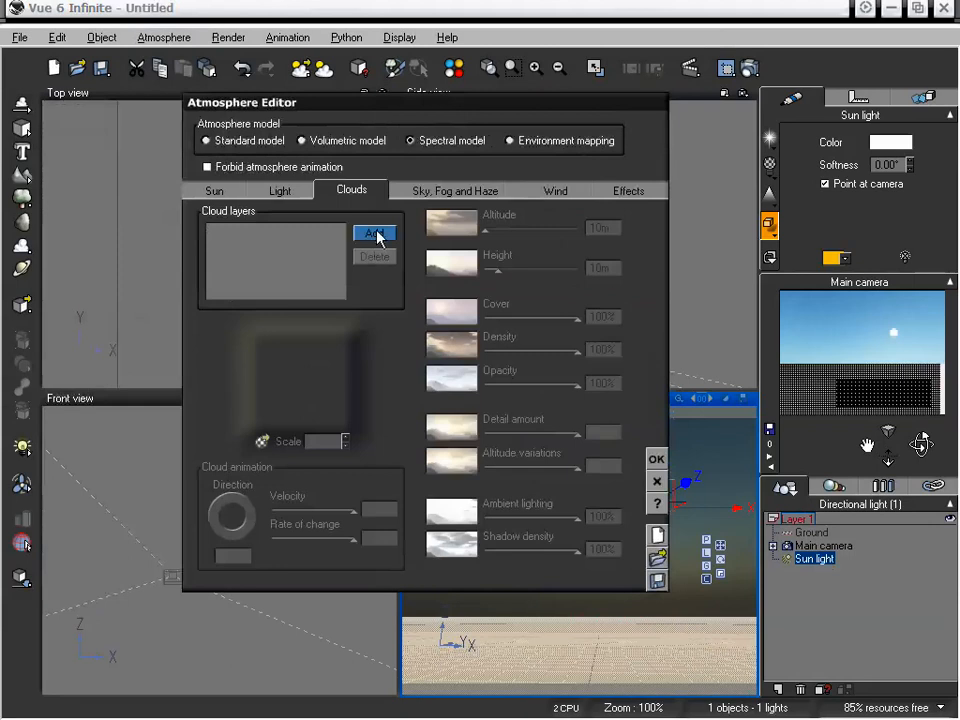
# - Compare the Cumulus and Low Clouds spectral materials for a new cloud layer, then cancel without adding one
pyautogui.click(376, 235)
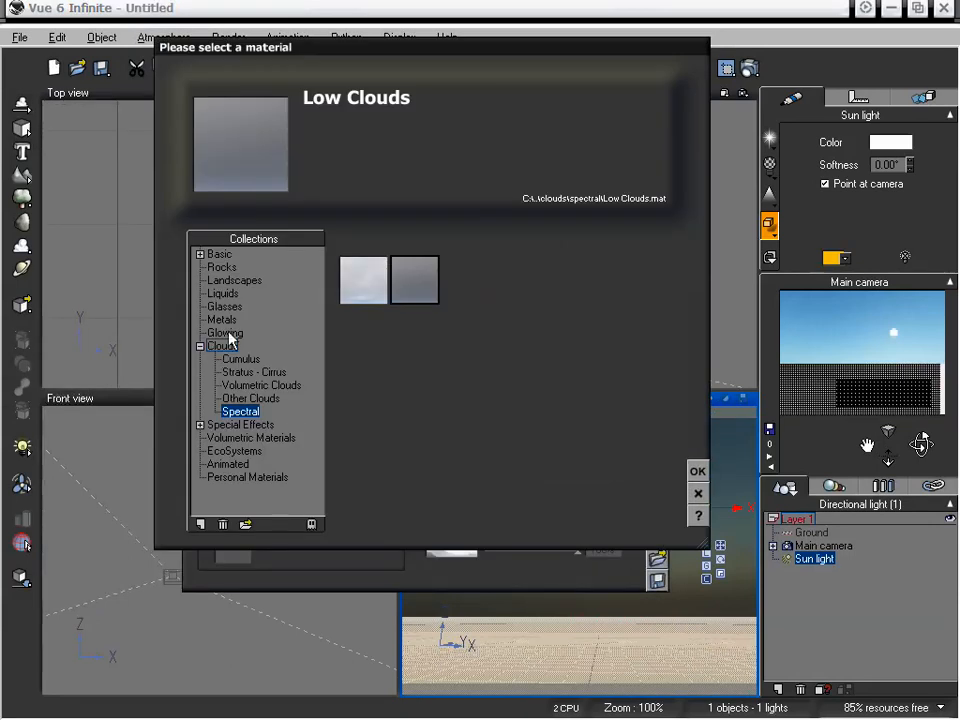
pyautogui.click(372, 288)
pyautogui.click(415, 280)
pyautogui.moveTo(450, 52); pyautogui.dragTo(448, 56)
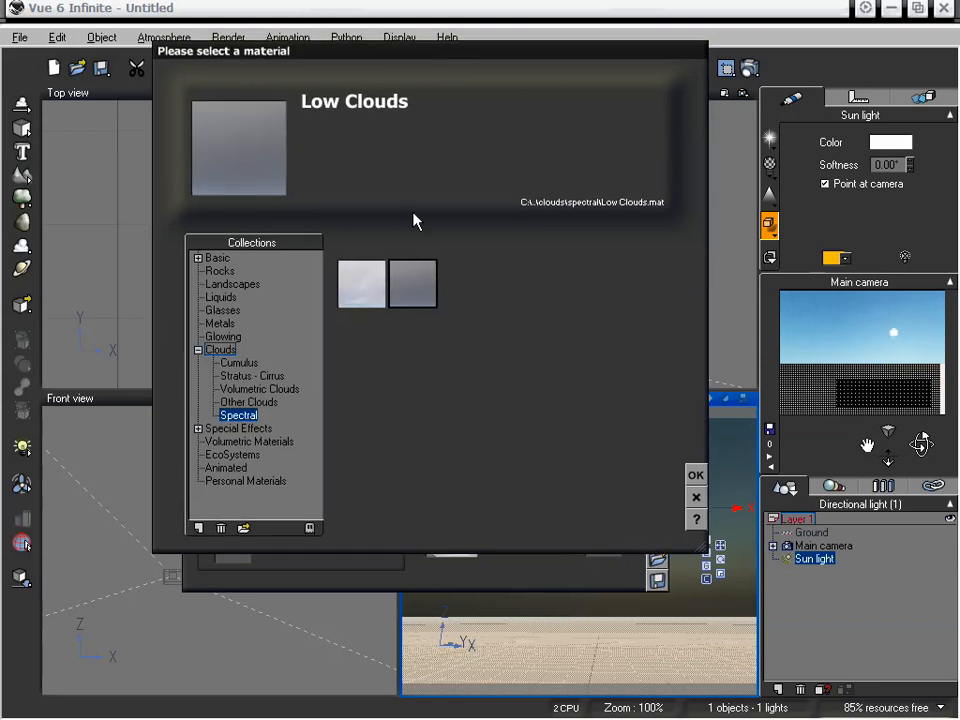
pyautogui.click(370, 293)
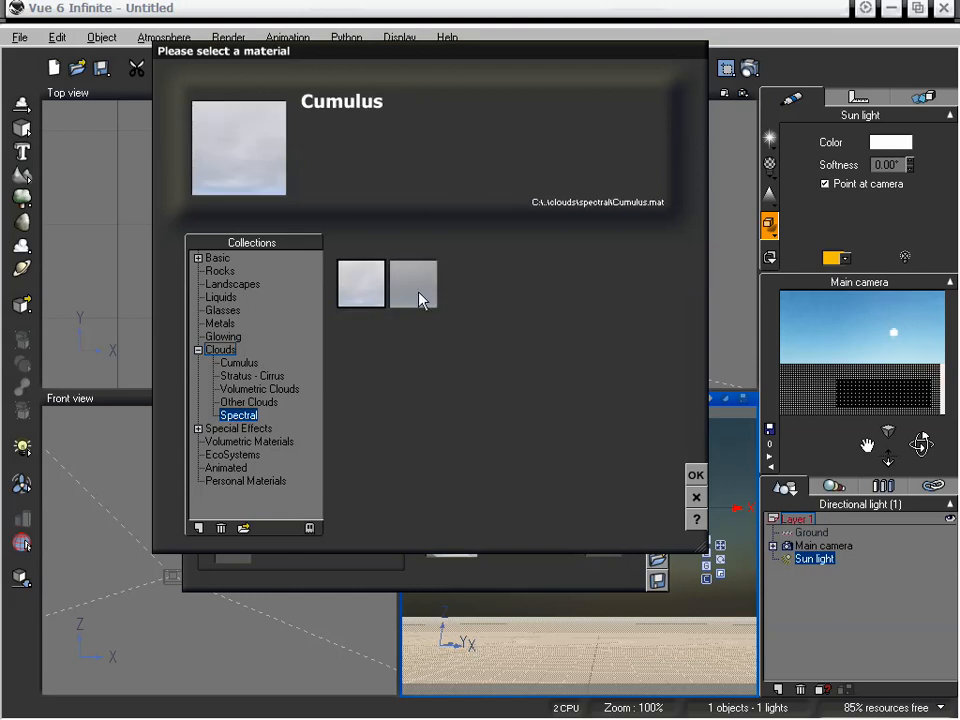
pyautogui.click(422, 298)
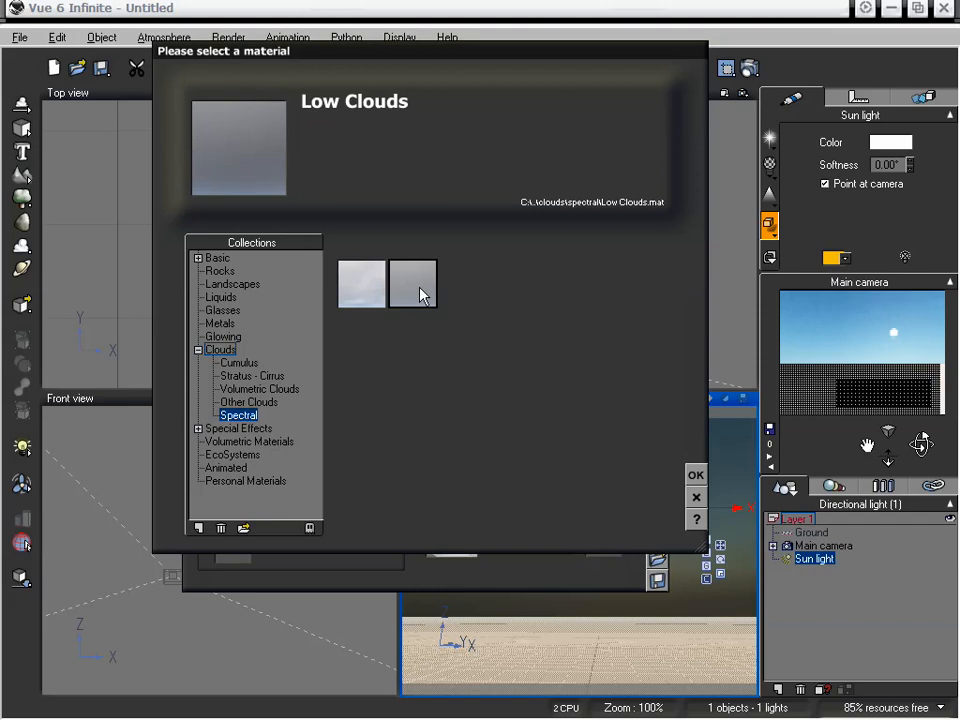
pyautogui.click(377, 296)
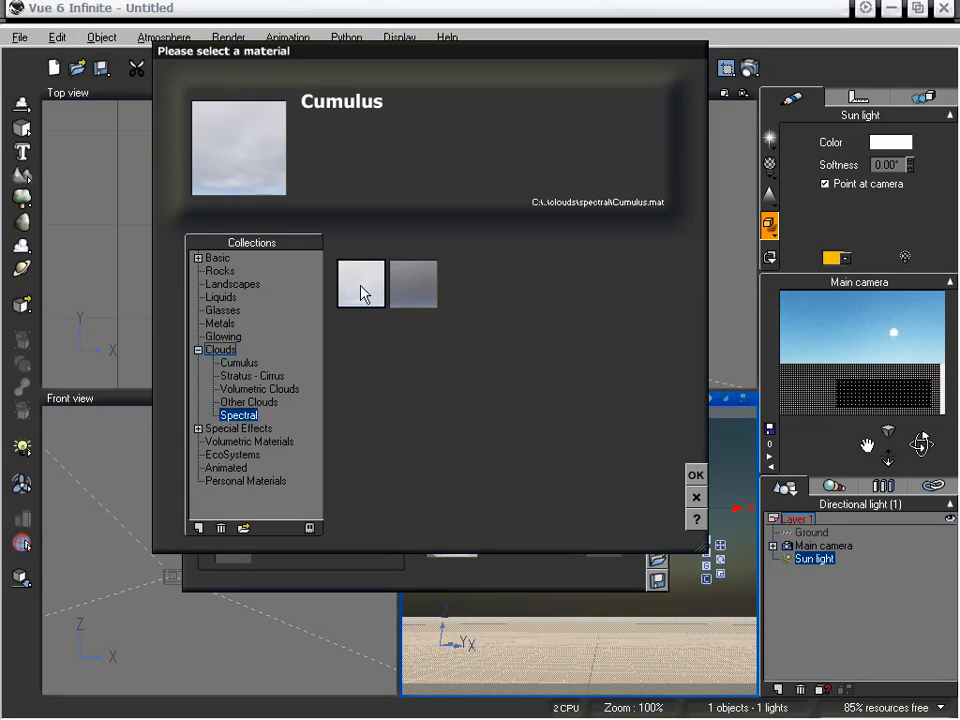
pyautogui.click(396, 292)
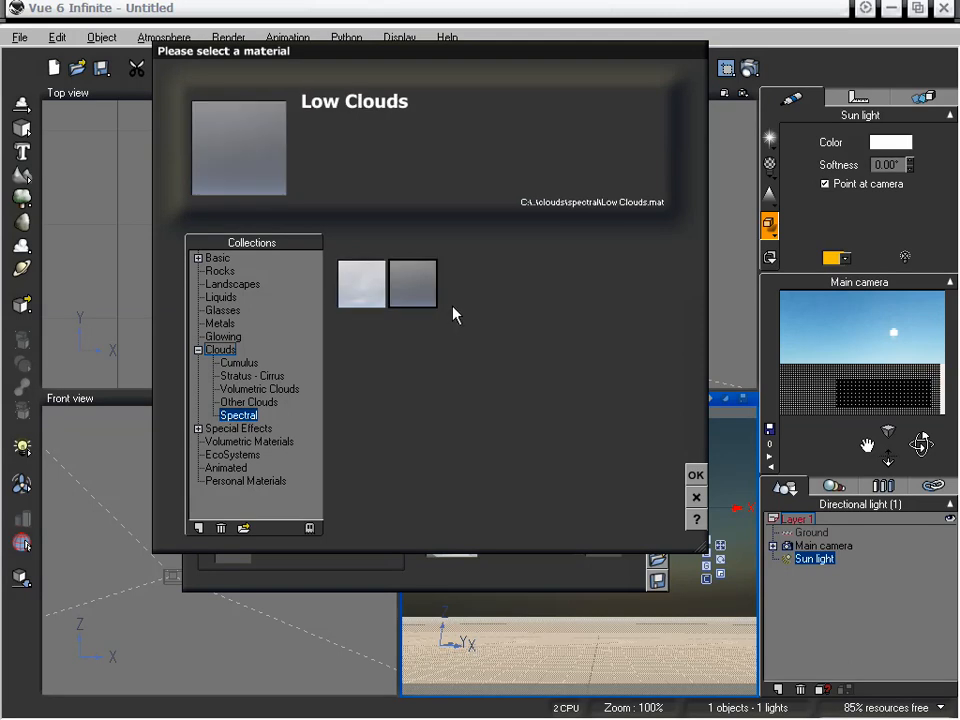
pyautogui.click(695, 496)
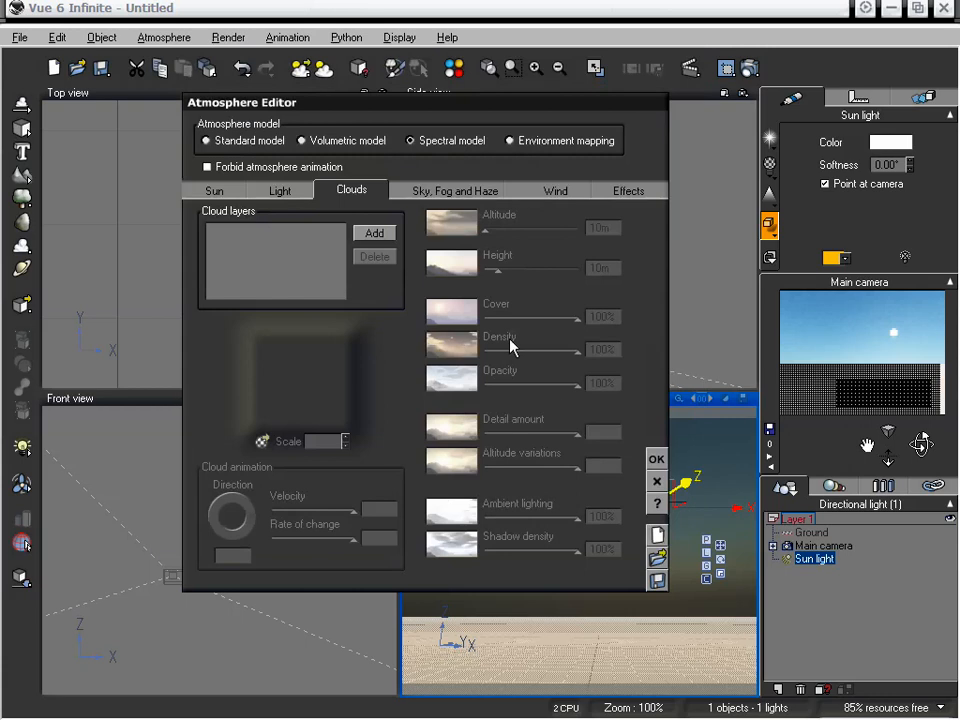
# - Check the sky and haze settings, then add a cloud layer using the Low Clouds spectral material
pyautogui.click(470, 192)
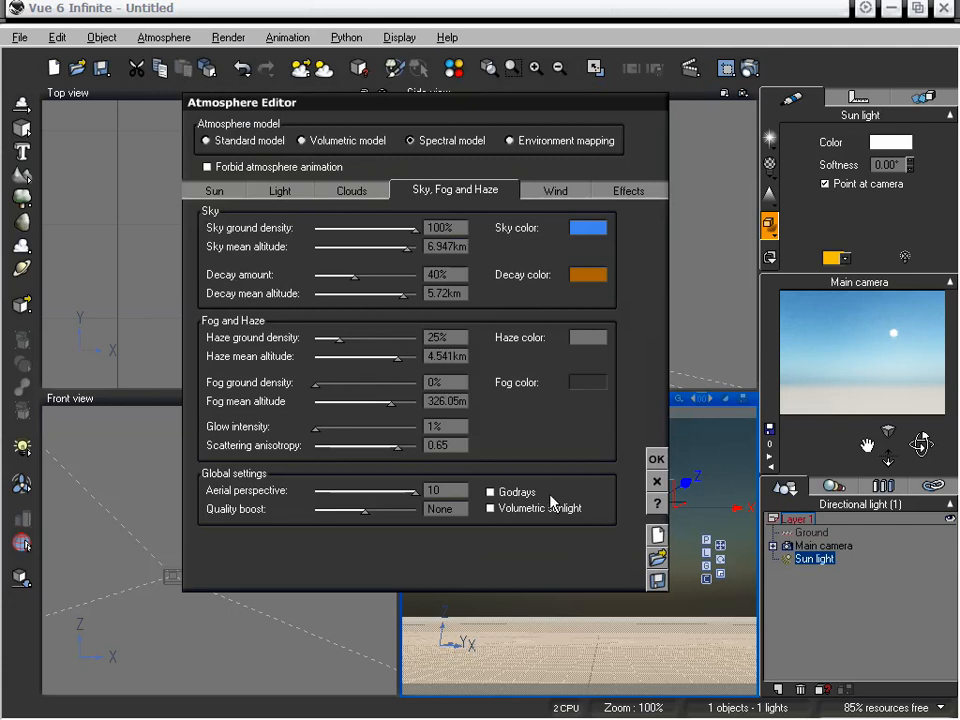
pyautogui.click(352, 190)
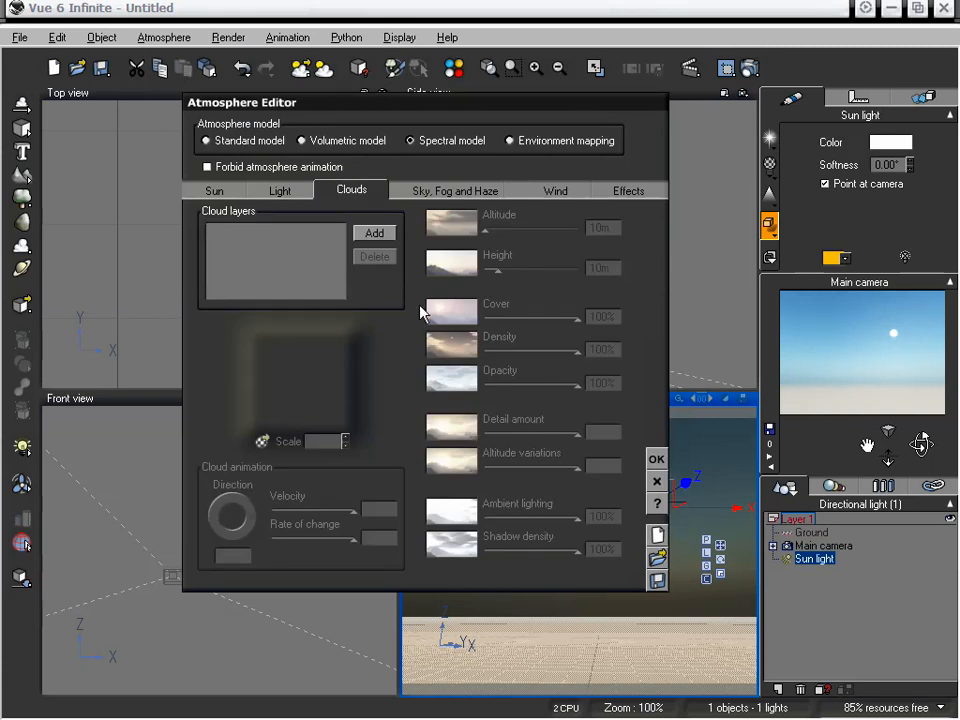
pyautogui.click(374, 233)
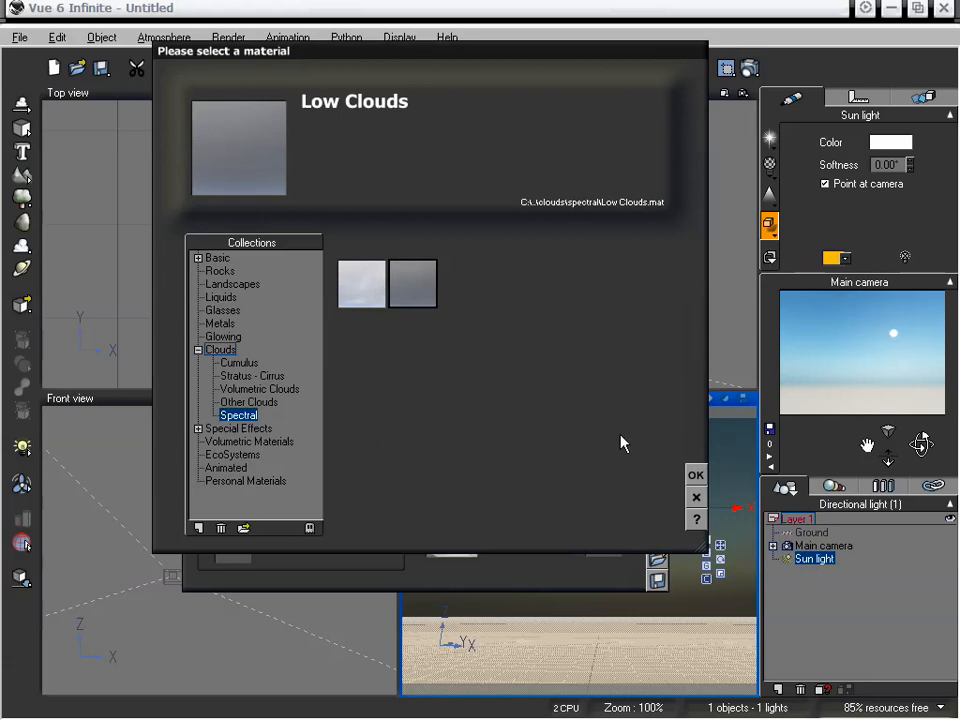
pyautogui.click(696, 476)
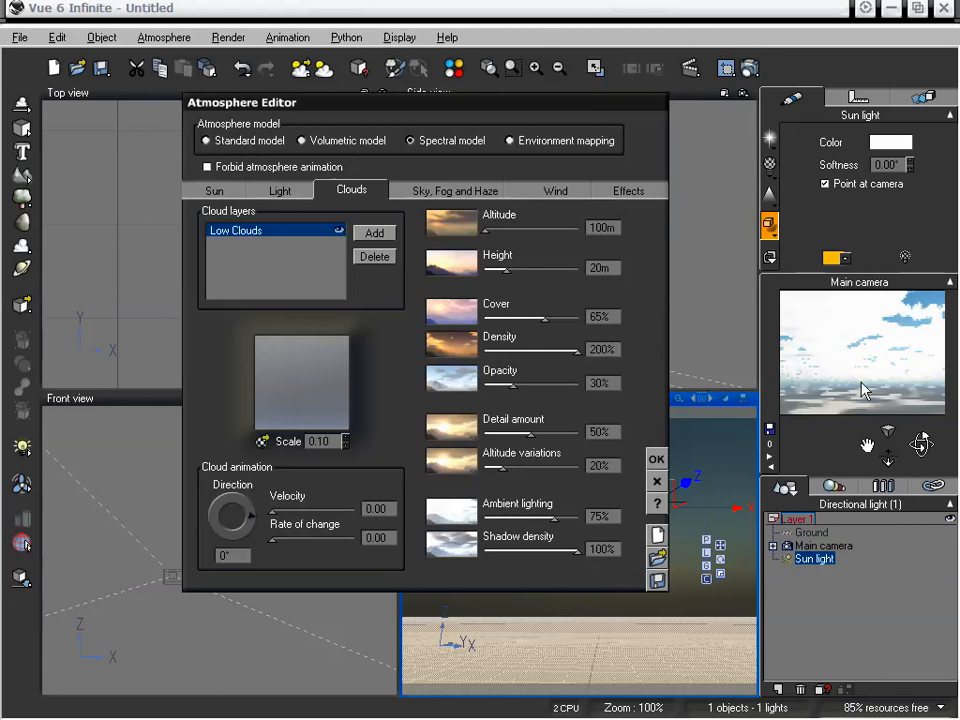
# - Enable volumetric sunlight and godrays for the atmosphere, and re-aim the main camera to preview their effect
pyautogui.click(510, 191)
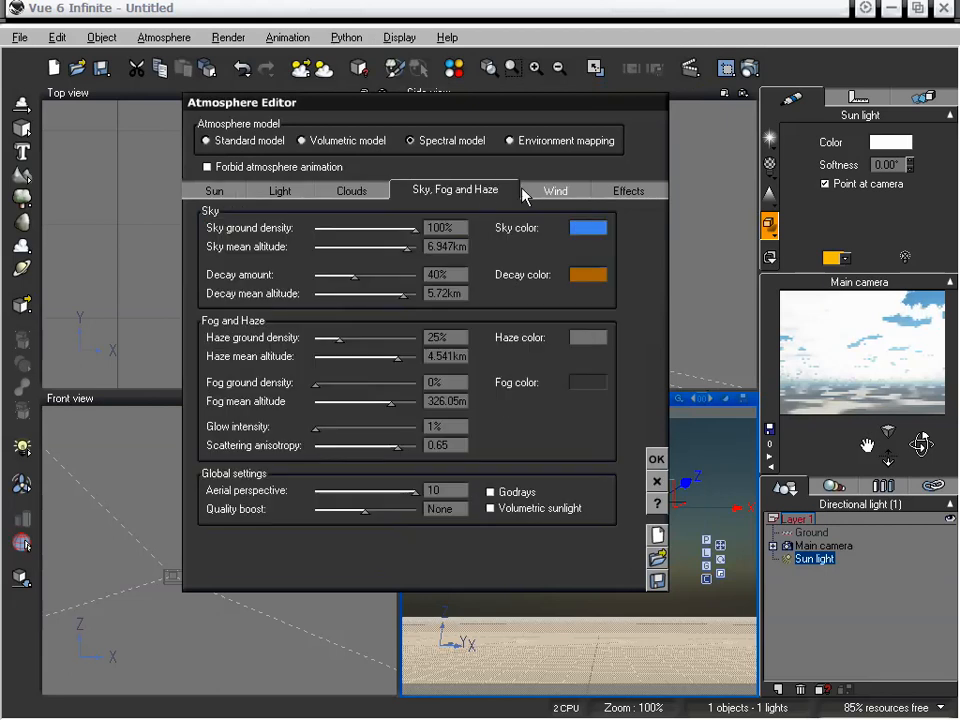
pyautogui.click(491, 509)
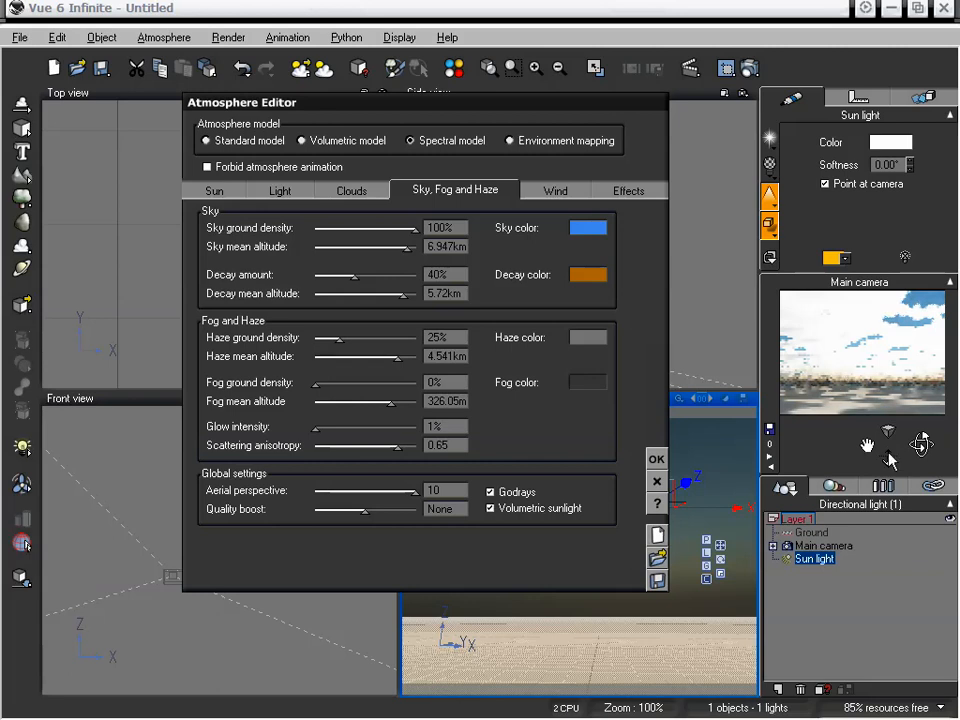
pyautogui.moveTo(921, 444)
pyautogui.mouseDown()
pyautogui.moveTo(888, 422)
pyautogui.moveTo(921, 434)
pyautogui.moveTo(921, 426)
pyautogui.moveTo(922, 440)
pyautogui.mouseUp()
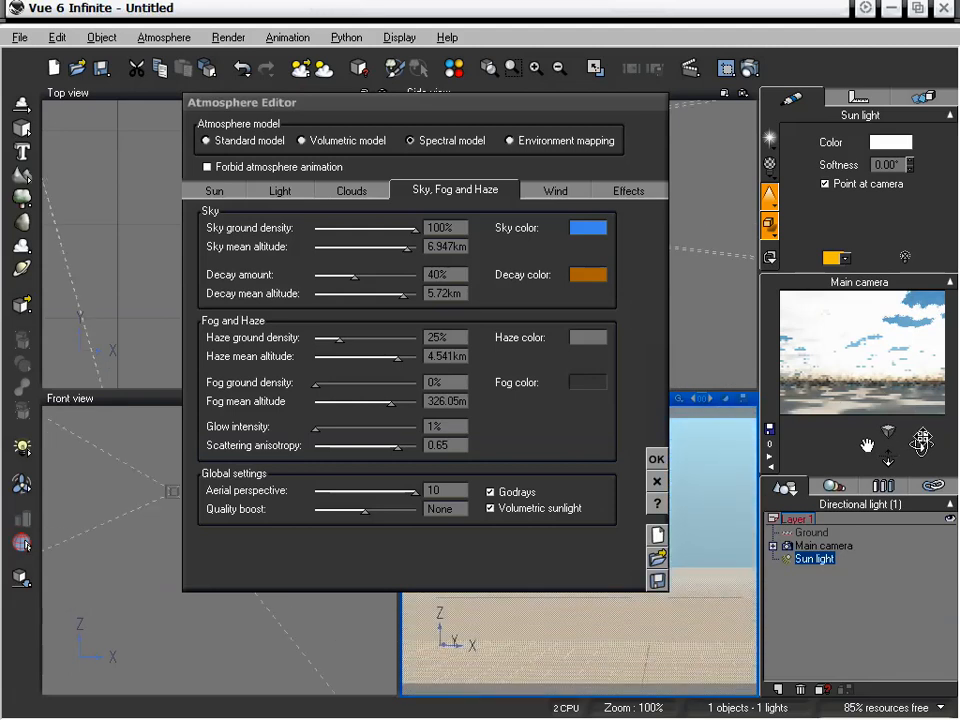
pyautogui.rightClick(881, 380)
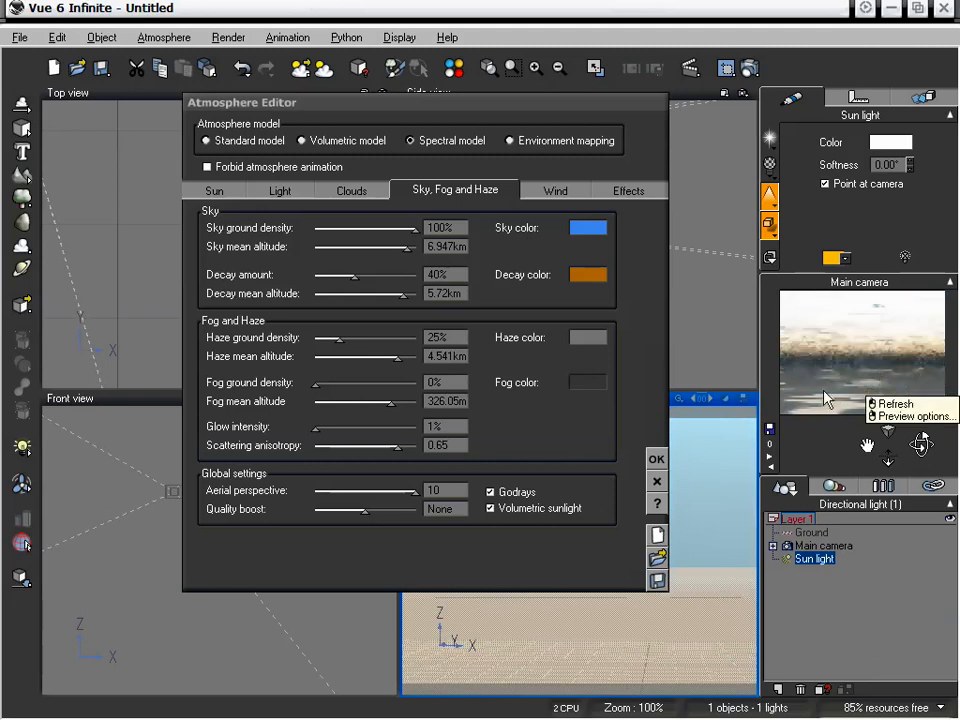
pyautogui.press('Escape')
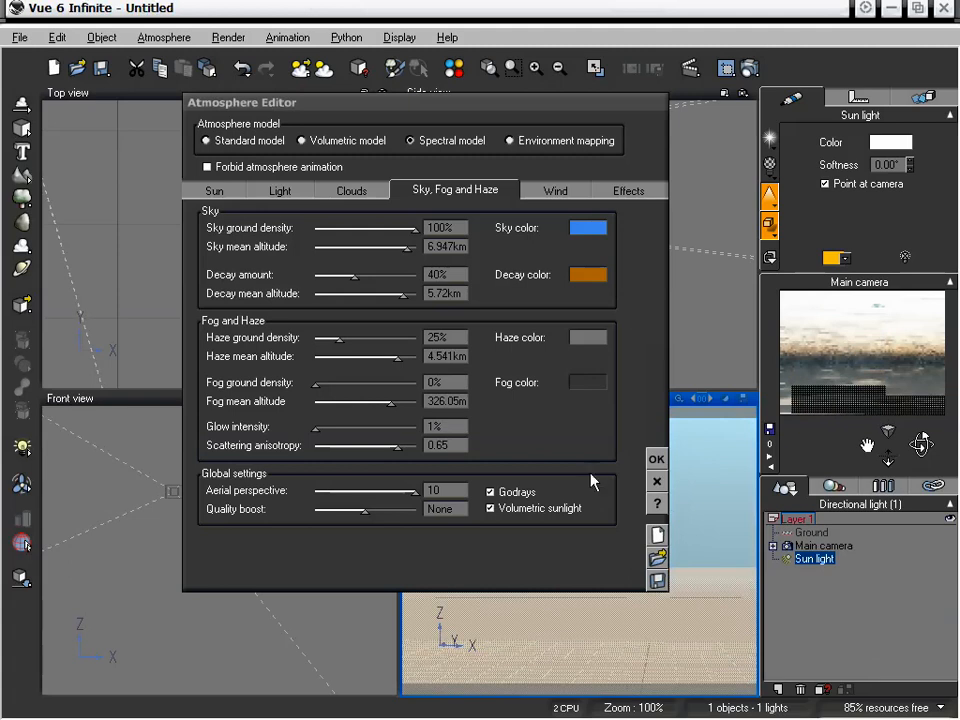
pyautogui.click(513, 493)
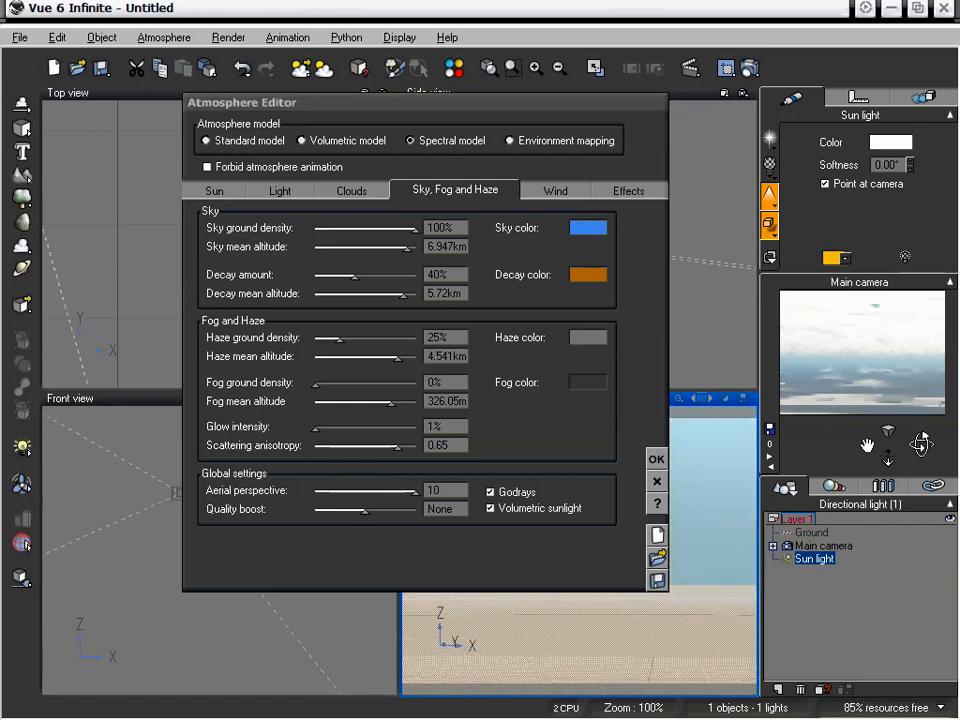
# - Set the Low Clouds layer's opacity to 16%, shadow density to 30% and ambient lighting to 0%
pyautogui.click(355, 191)
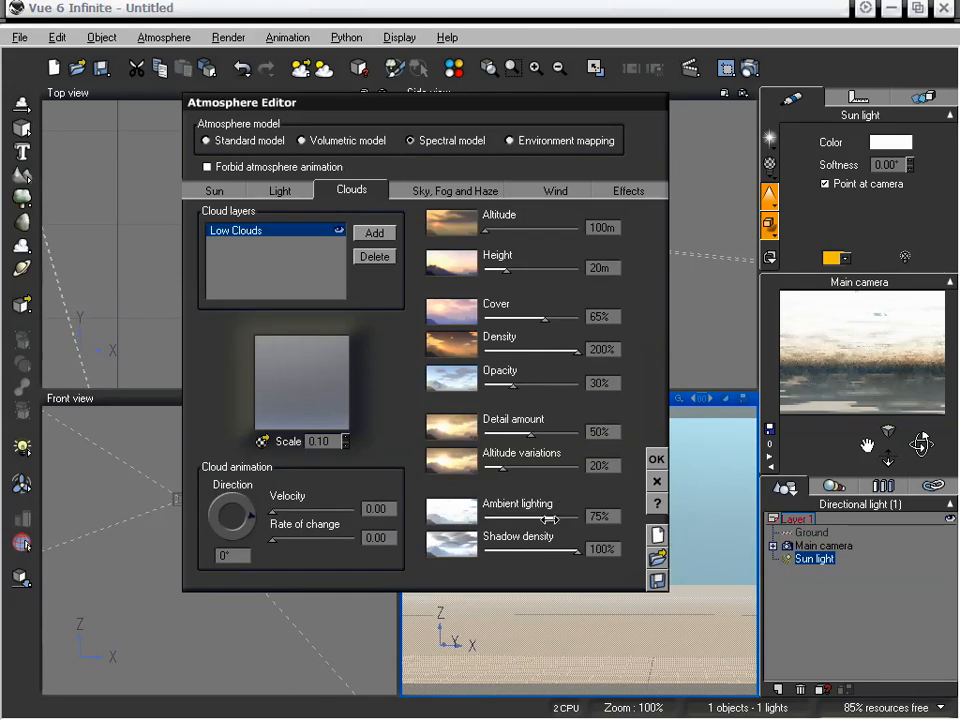
pyautogui.moveTo(549, 519); pyautogui.dragTo(494, 519)
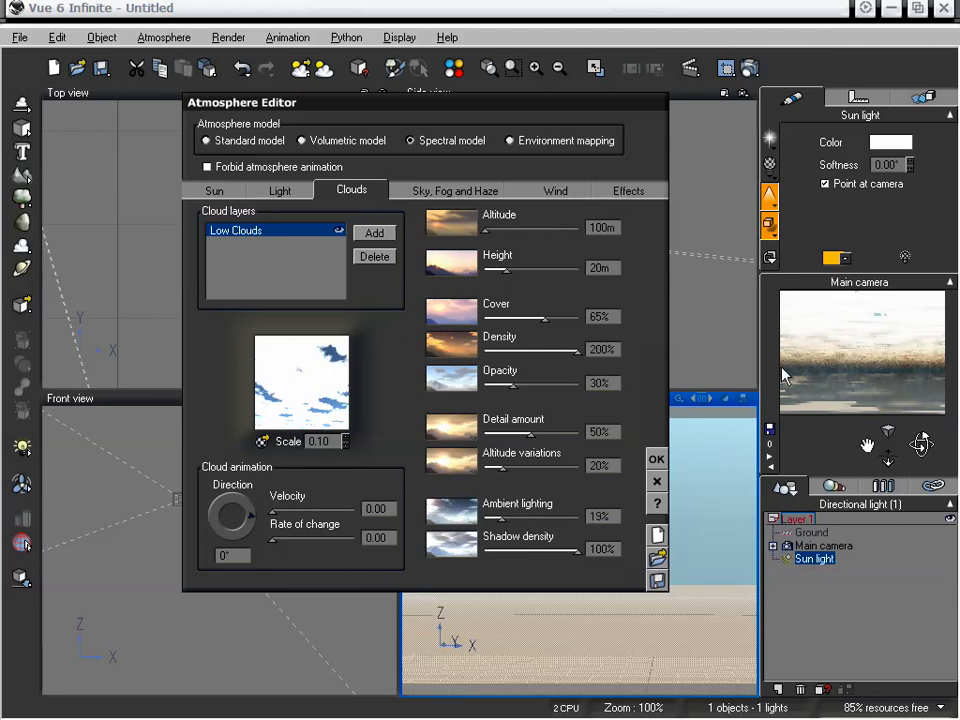
pyautogui.rightClick(853, 372)
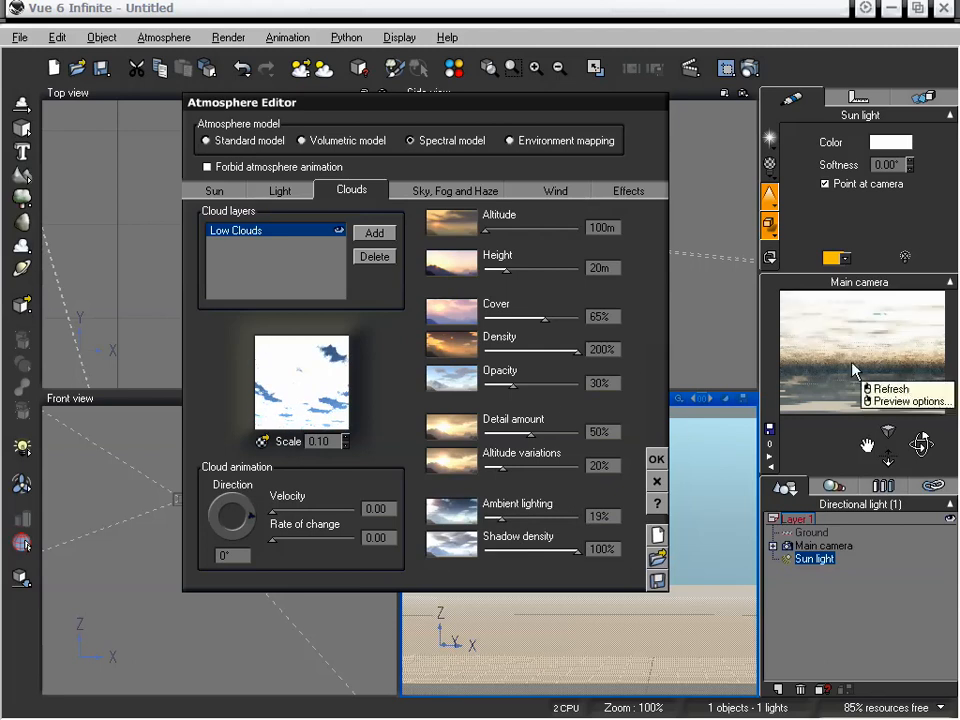
pyautogui.click(888, 388)
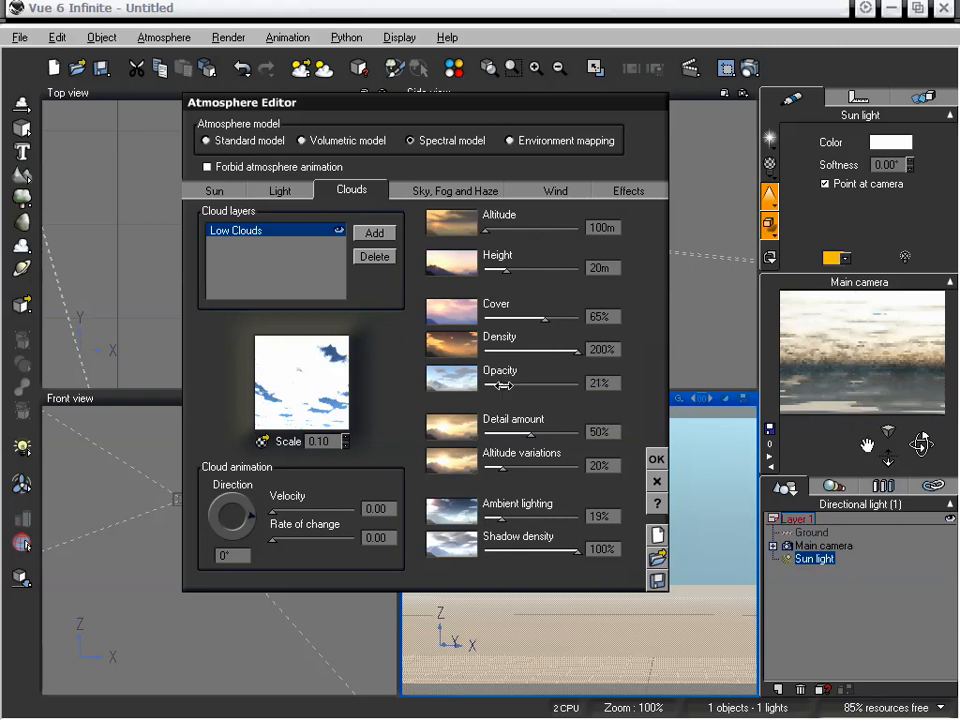
pyautogui.moveTo(503, 385); pyautogui.dragTo(498, 385)
pyautogui.moveTo(579, 555); pyautogui.dragTo(513, 553)
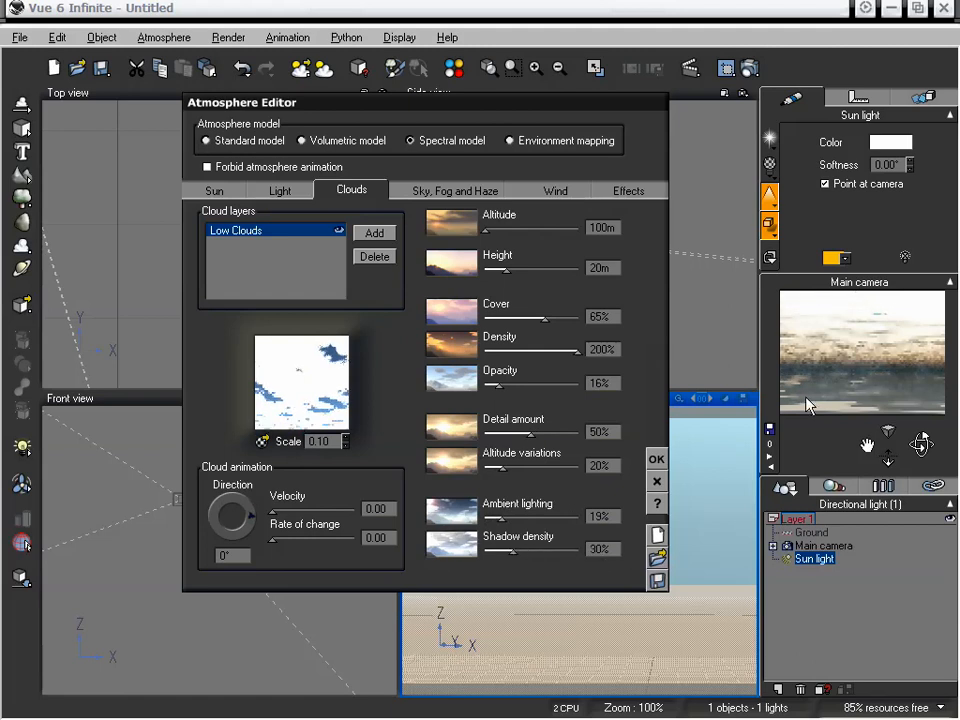
pyautogui.rightClick(884, 405)
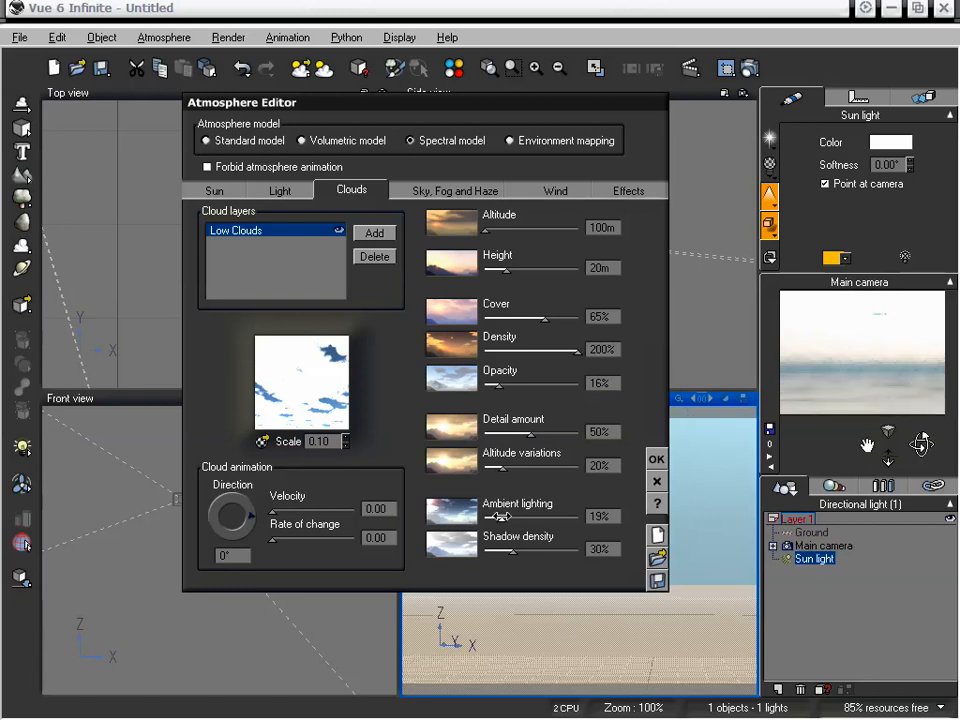
pyautogui.moveTo(503, 517); pyautogui.dragTo(484, 518)
# - Set the atmosphere's ambient light color to a medium green with RGB 66, 192, 76
pyautogui.click(281, 190)
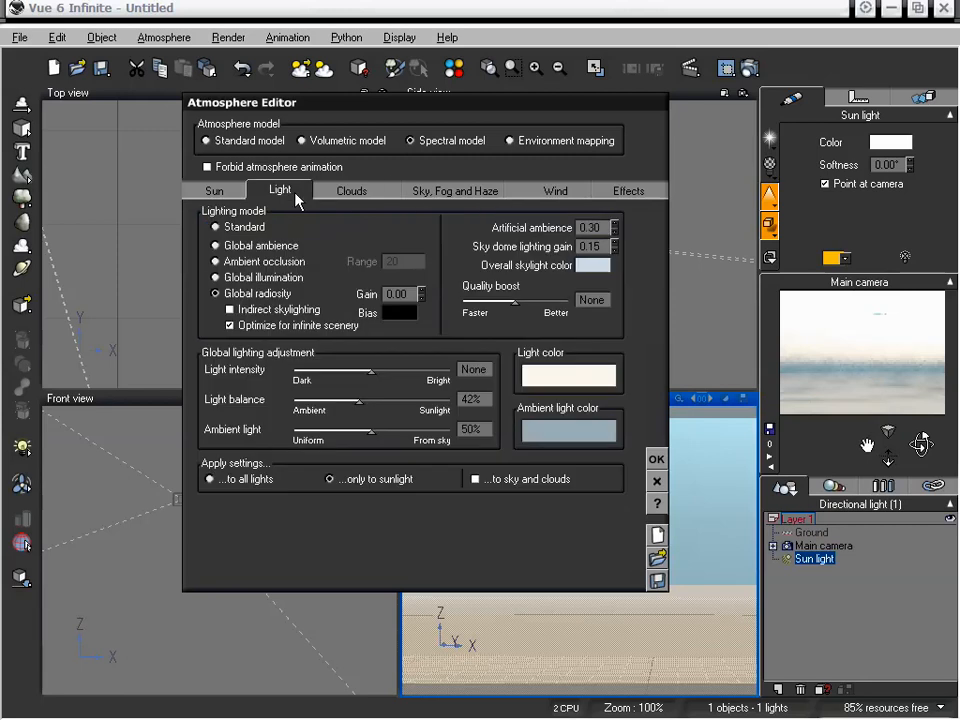
pyautogui.click(609, 437)
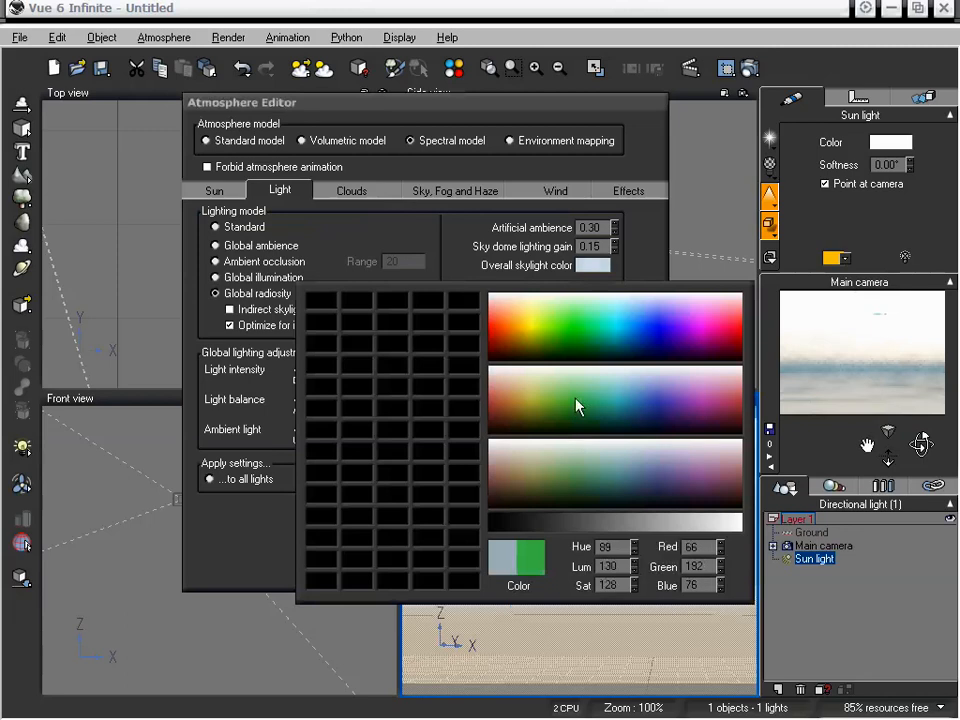
pyautogui.click(576, 403)
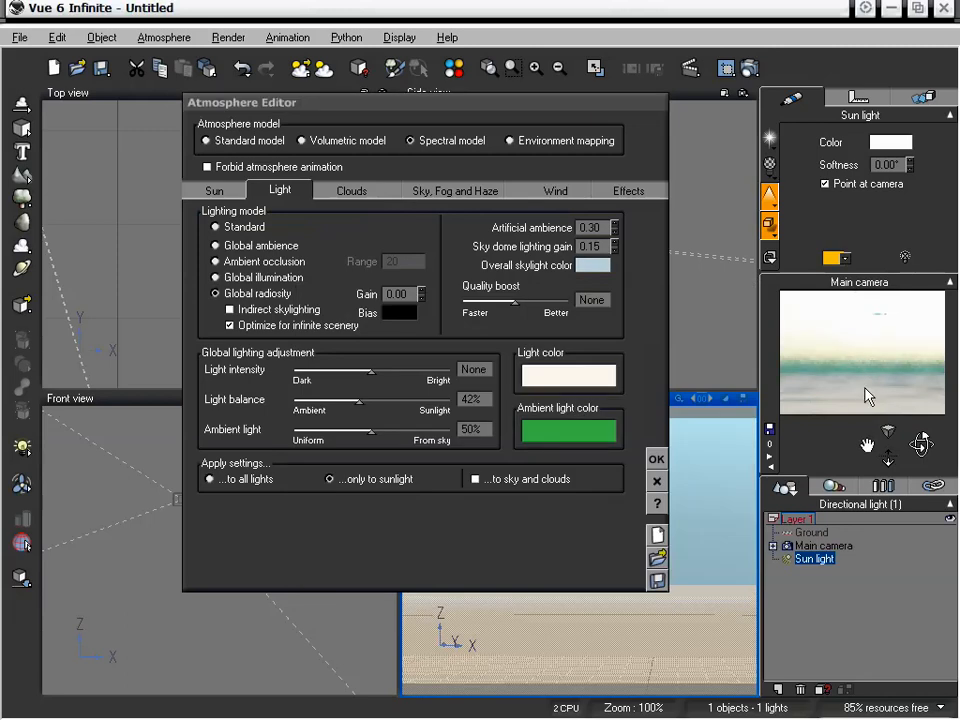
# - Replace the green ambient light color with a neutral grey, and finally pick a pale muted tint
pyautogui.click(618, 430)
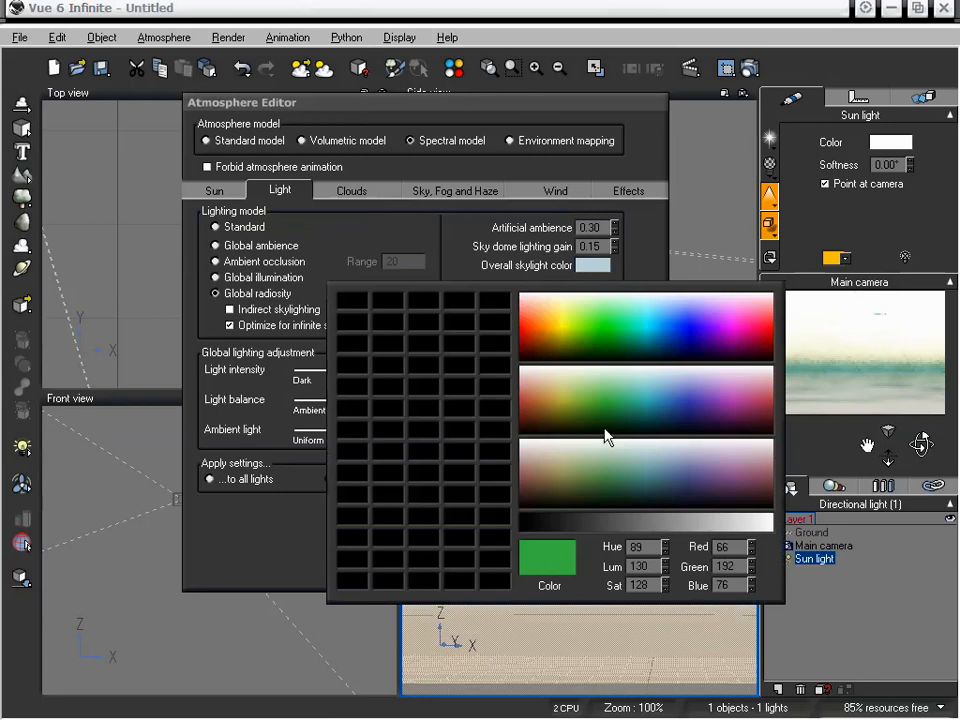
pyautogui.click(697, 525)
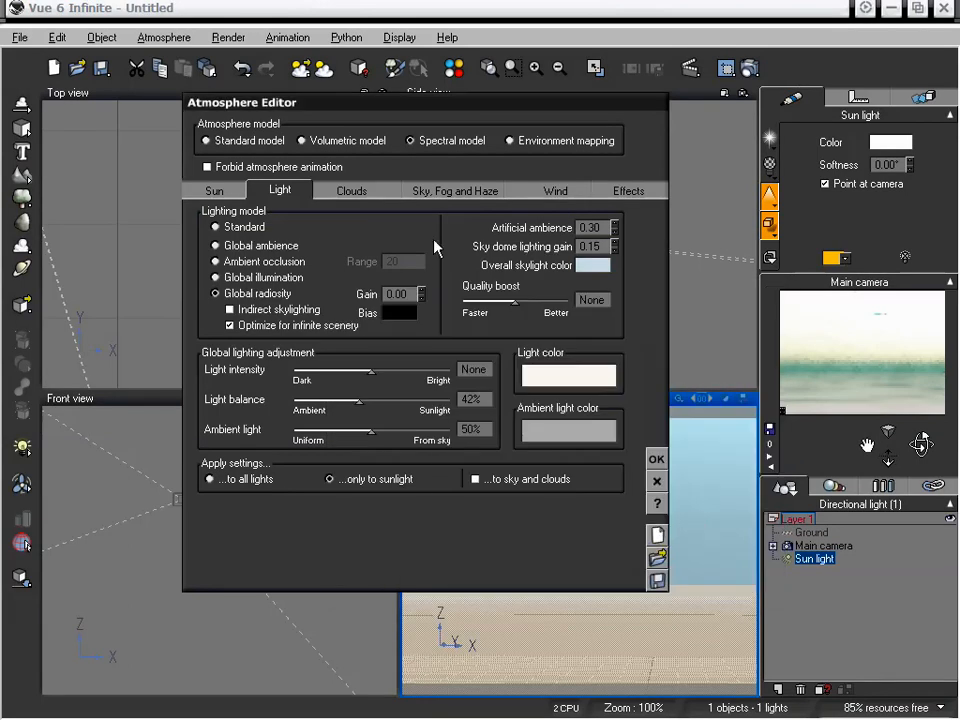
pyautogui.click(548, 436)
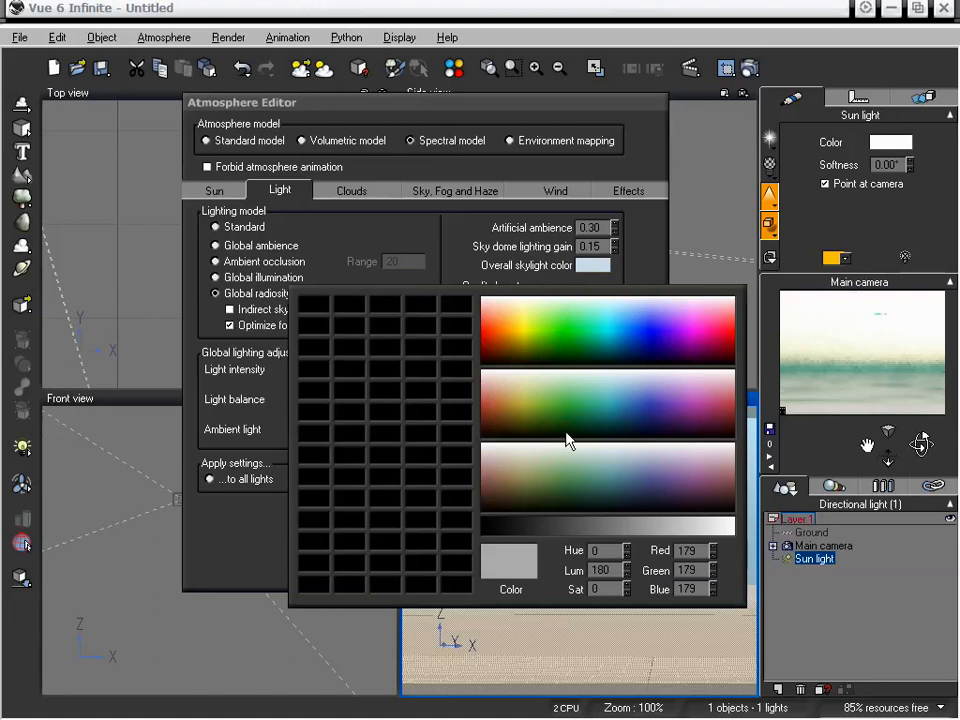
pyautogui.click(611, 456)
# - Return to the Low Clouds layer's settings and move the Atmosphere Editor aside to uncover the front view
pyautogui.click(454, 191)
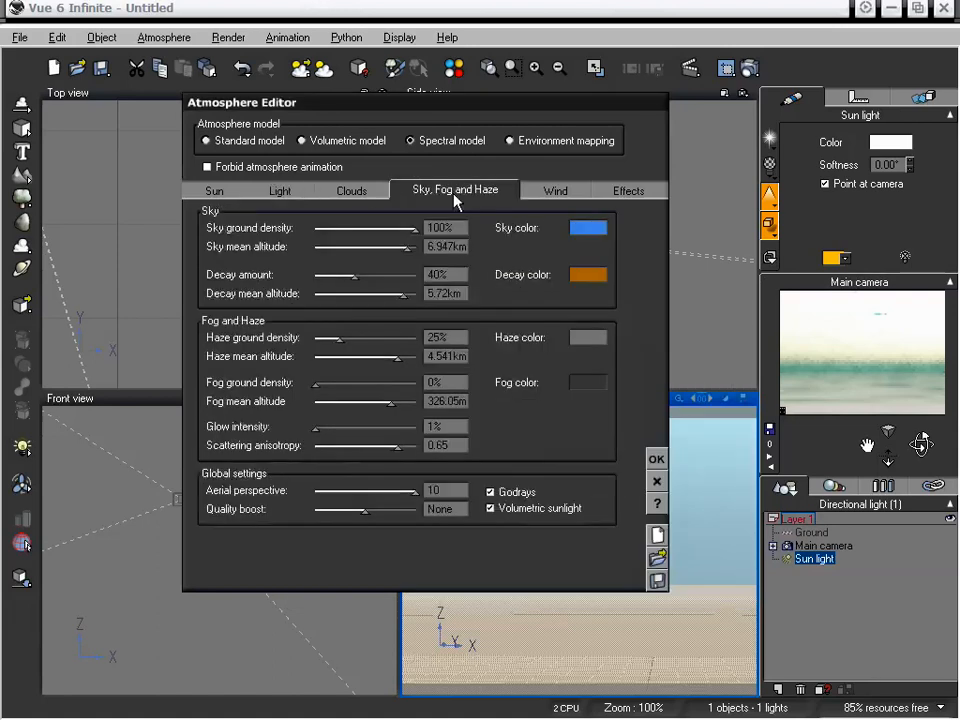
pyautogui.click(351, 190)
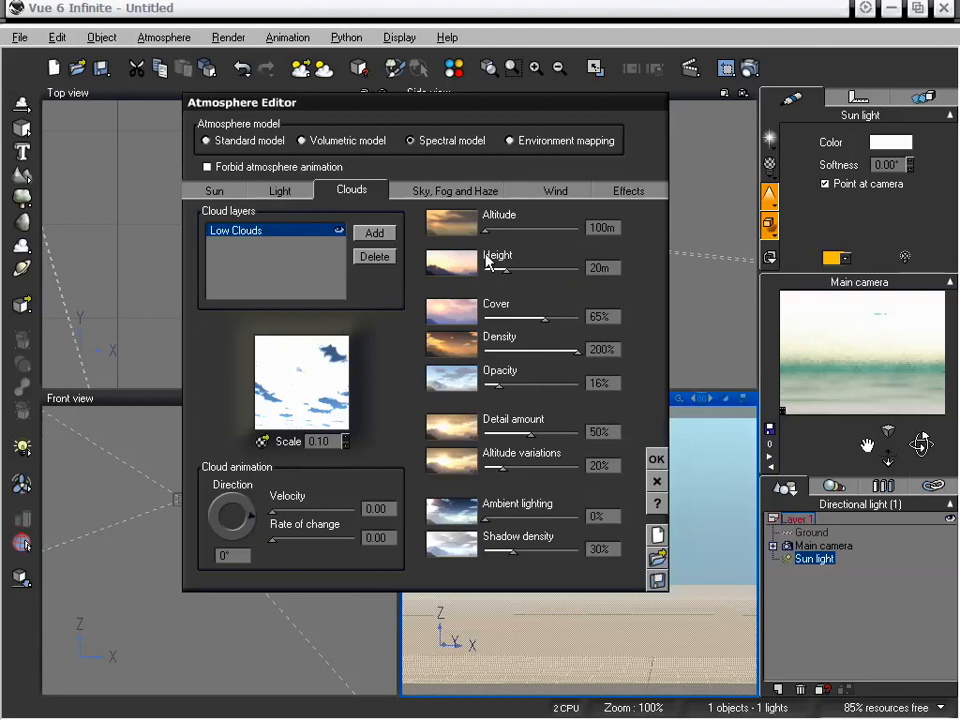
pyautogui.moveTo(422, 120); pyautogui.dragTo(646, 70)
pyautogui.click(205, 407)
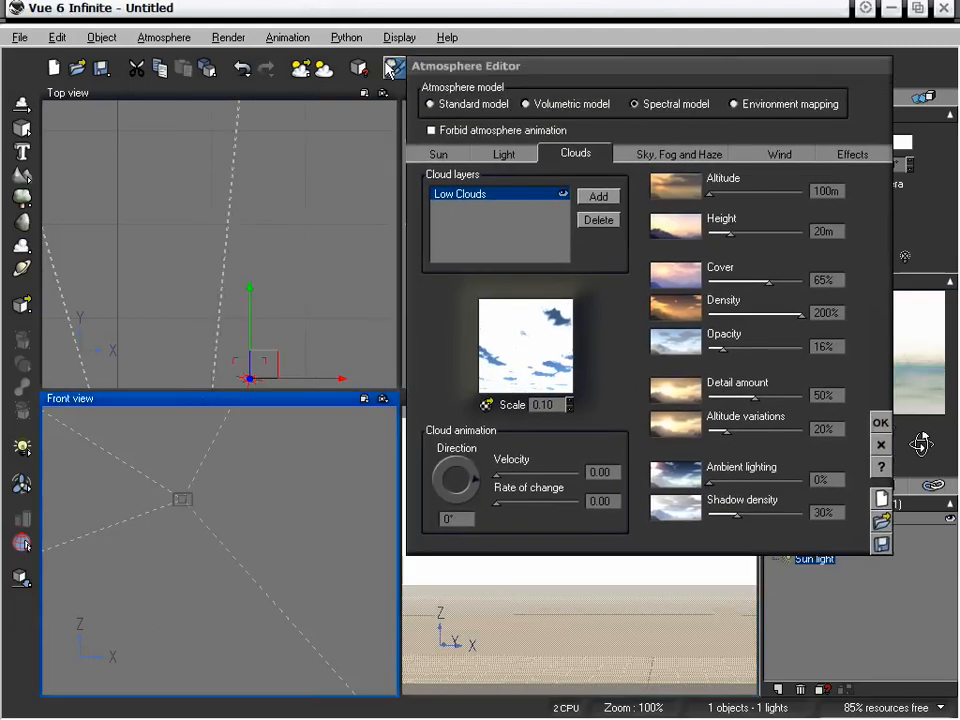
pyautogui.moveTo(458, 66); pyautogui.dragTo(465, 118)
# - Examine the Low Clouds layer's altitude band above the camera and sun light in a zoomed-out front view
pyautogui.click(560, 69)
pyautogui.click(560, 69)
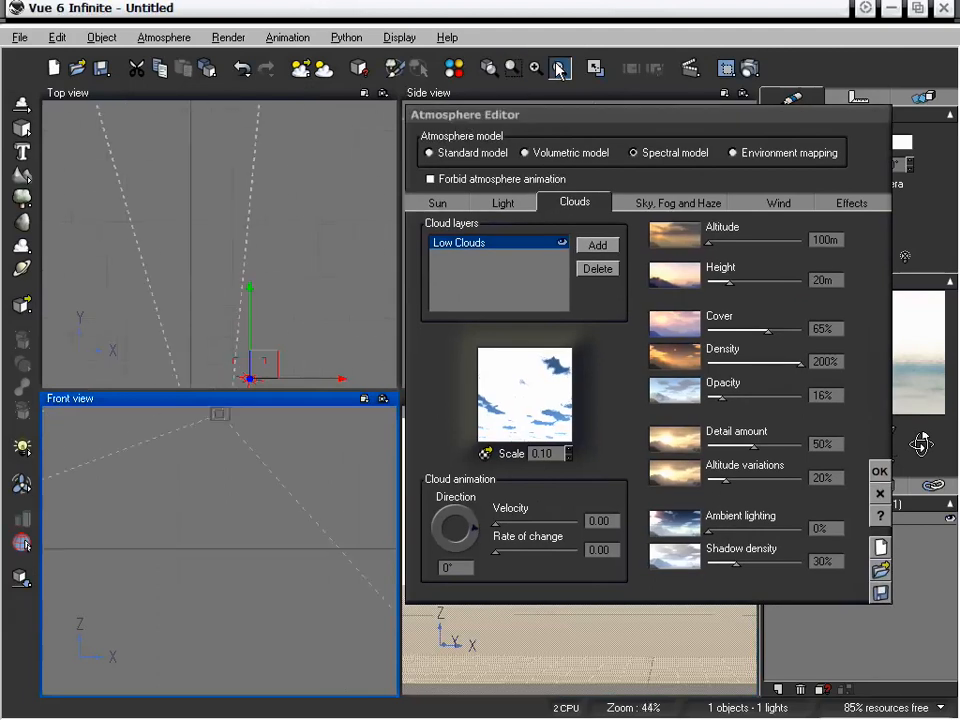
pyautogui.click(560, 69)
pyautogui.click(560, 69)
pyautogui.click(560, 69)
pyautogui.click(560, 69)
pyautogui.click(560, 69)
pyautogui.moveTo(243, 578); pyautogui.dragTo(240, 684, button='right')
pyautogui.moveTo(275, 455); pyautogui.dragTo(252, 458, button='right')
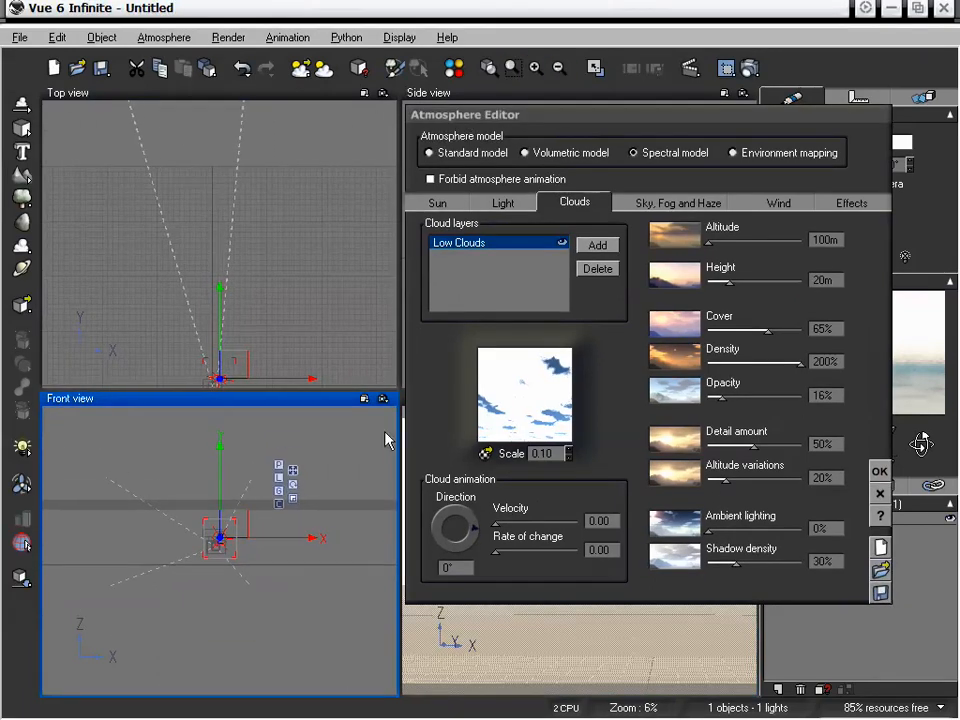
pyautogui.click(537, 70)
pyautogui.moveTo(388, 536); pyautogui.dragTo(383, 565, button='right')
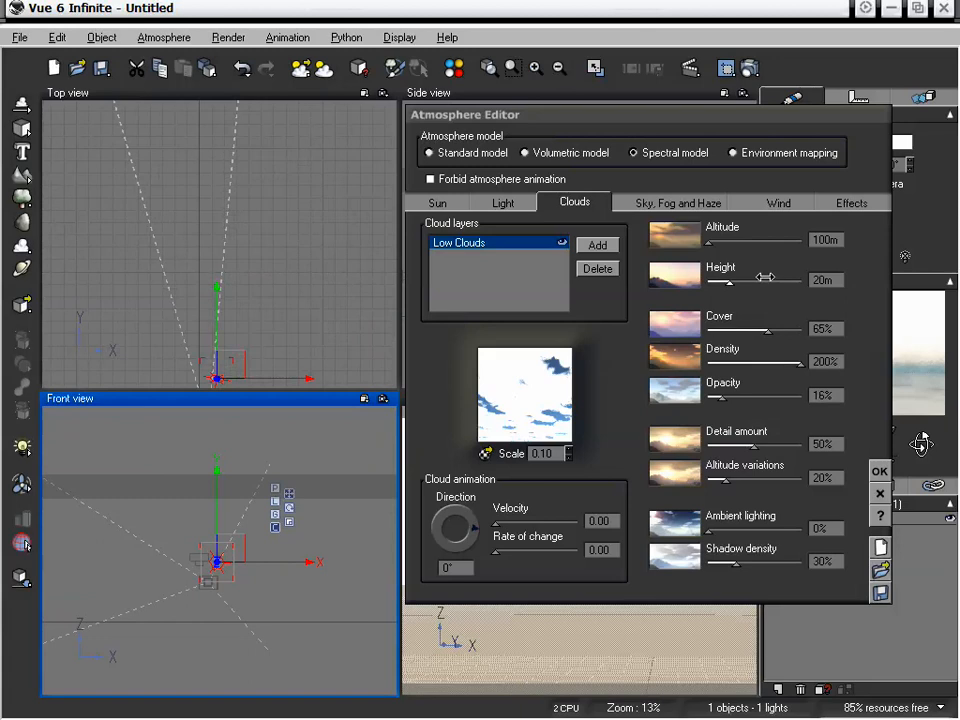
# - Raise the Low Clouds layer's altitude to 270 m and its height to 123 m
pyautogui.moveTo(708, 241); pyautogui.dragTo(724, 241)
pyautogui.moveTo(314, 505); pyautogui.dragTo(309, 577, button='right')
pyautogui.moveTo(312, 467); pyautogui.dragTo(330, 412, button='right')
pyautogui.click(559, 68)
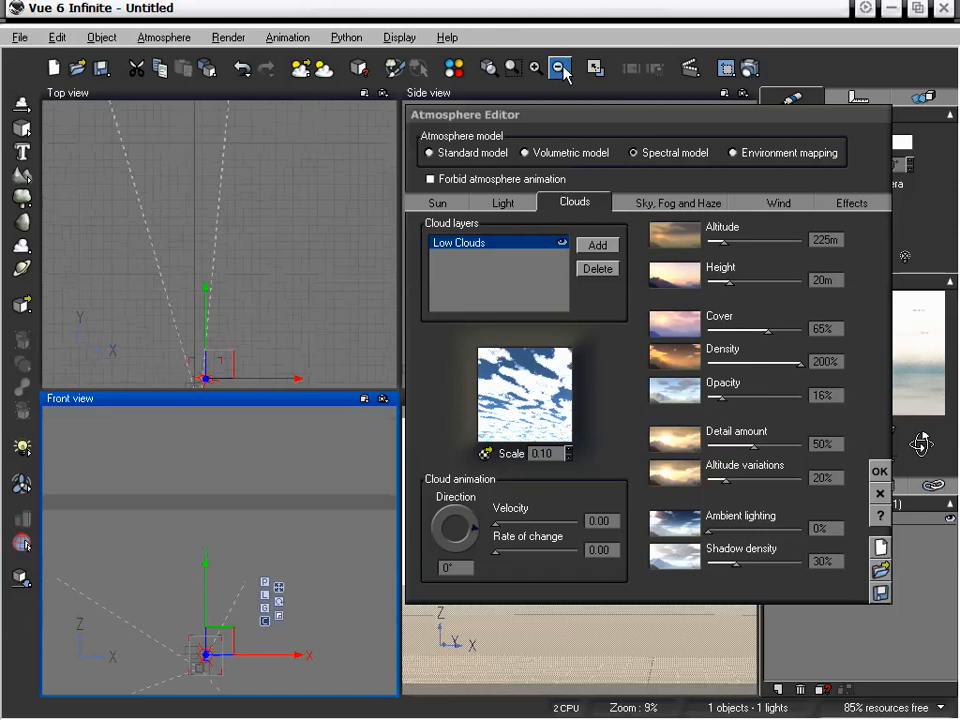
pyautogui.click(559, 68)
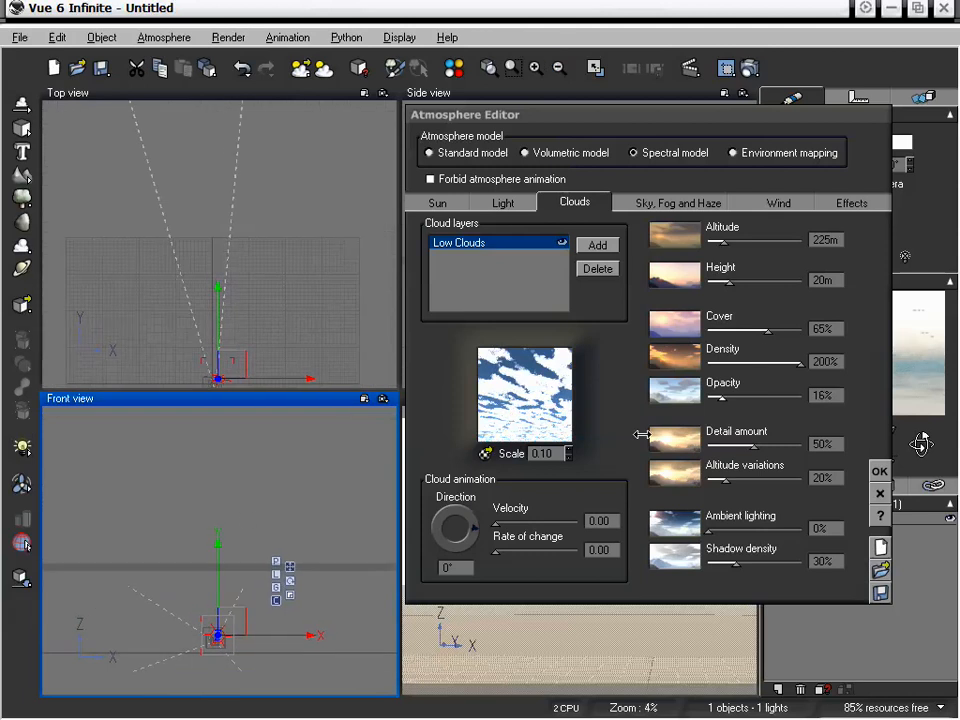
pyautogui.moveTo(724, 242); pyautogui.dragTo(758, 281)
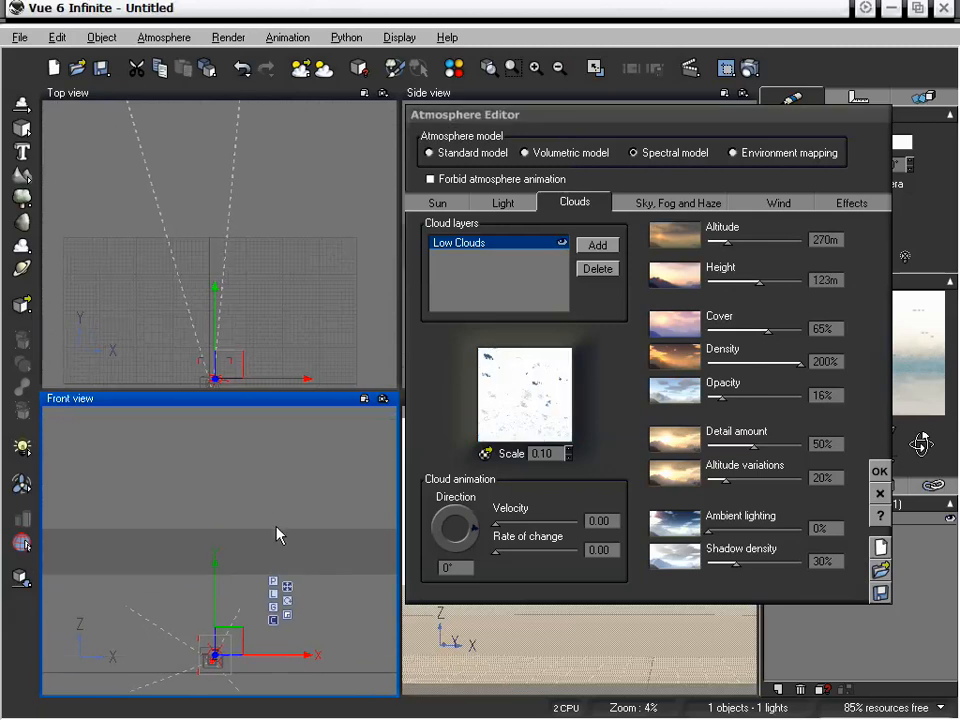
# - Increase the Low Clouds layer's height to 278 m and cover to 78%, and uncover the main camera preview
pyautogui.moveTo(227, 551); pyautogui.dragTo(228, 535, button='right')
pyautogui.moveTo(759, 283); pyautogui.dragTo(776, 283)
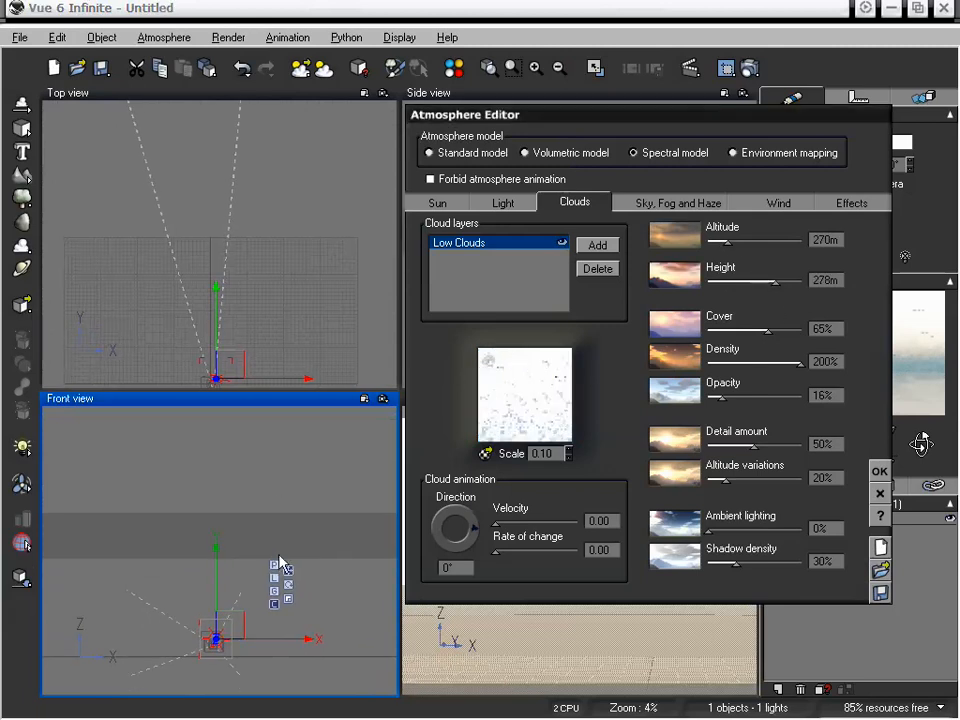
pyautogui.moveTo(270, 560); pyautogui.dragTo(296, 523, button='right')
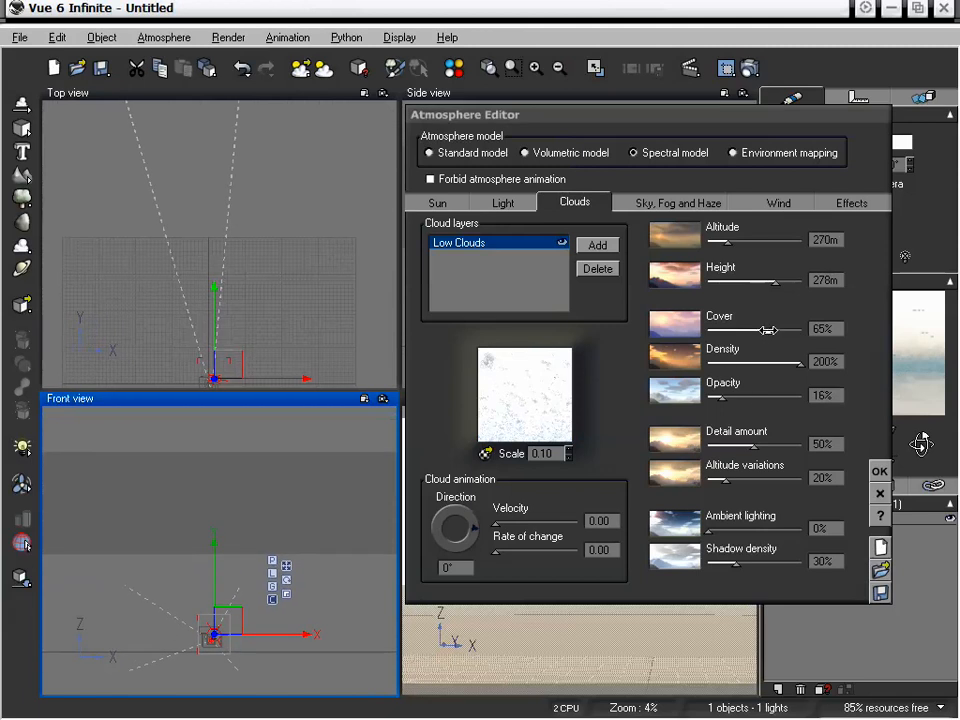
pyautogui.moveTo(768, 330); pyautogui.dragTo(781, 330)
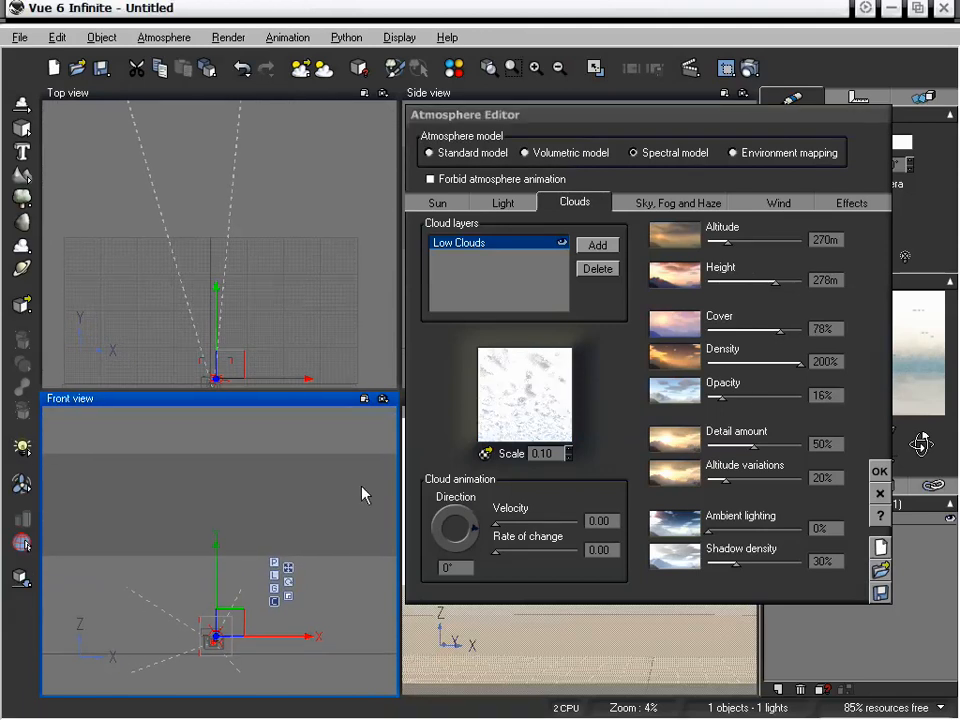
pyautogui.moveTo(707, 118); pyautogui.dragTo(414, 114)
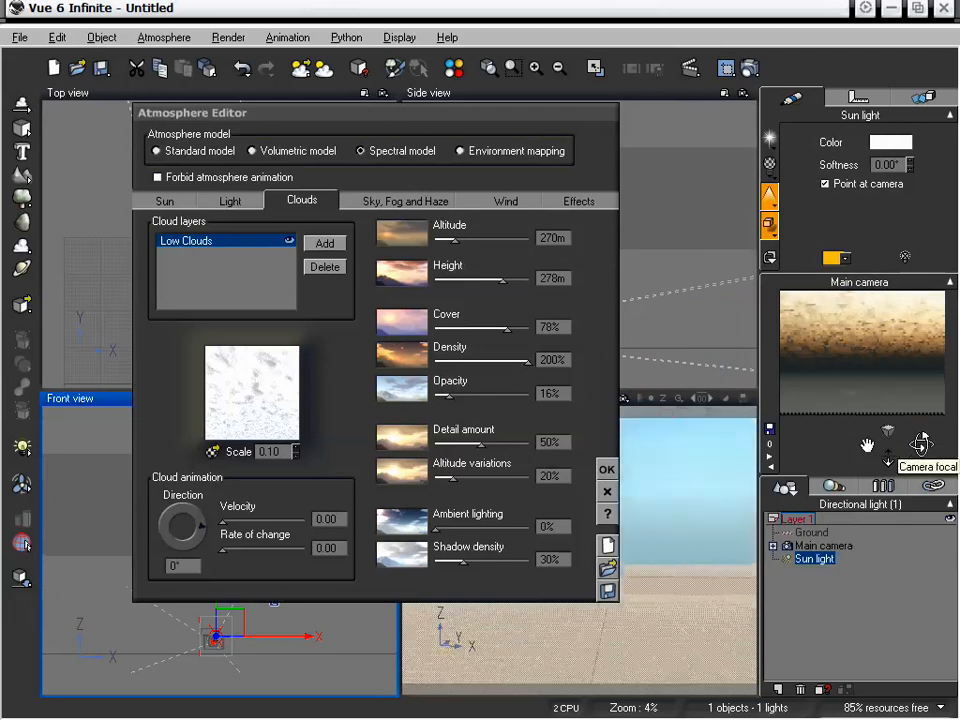
# - Tilt the main camera up toward the clouds and lower the global light intensity to -1.33
pyautogui.moveTo(889, 433); pyautogui.dragTo(922, 431)
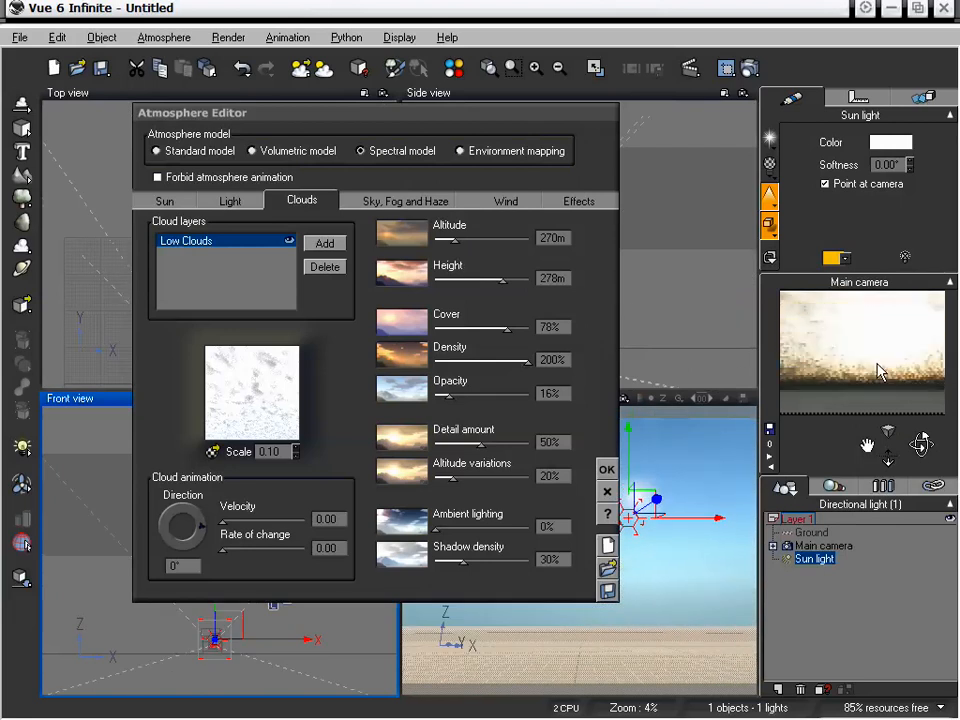
pyautogui.click(230, 201)
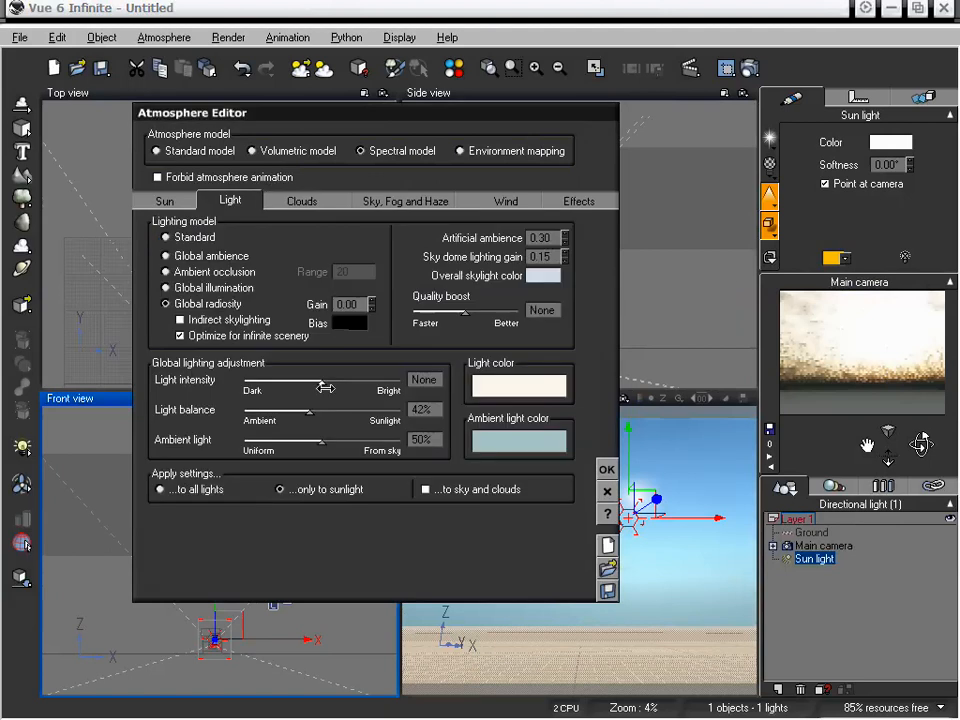
pyautogui.moveTo(288, 385); pyautogui.dragTo(255, 383)
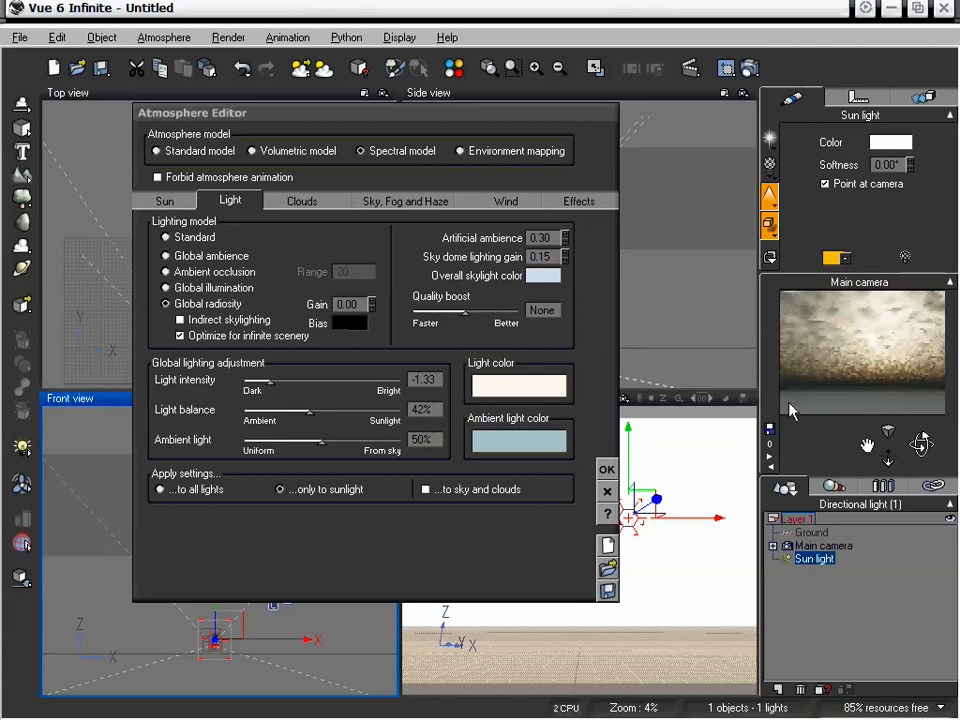
# - Reduce the Low Clouds layer's cover to 45% and accept the atmosphere changes
pyautogui.click(301, 202)
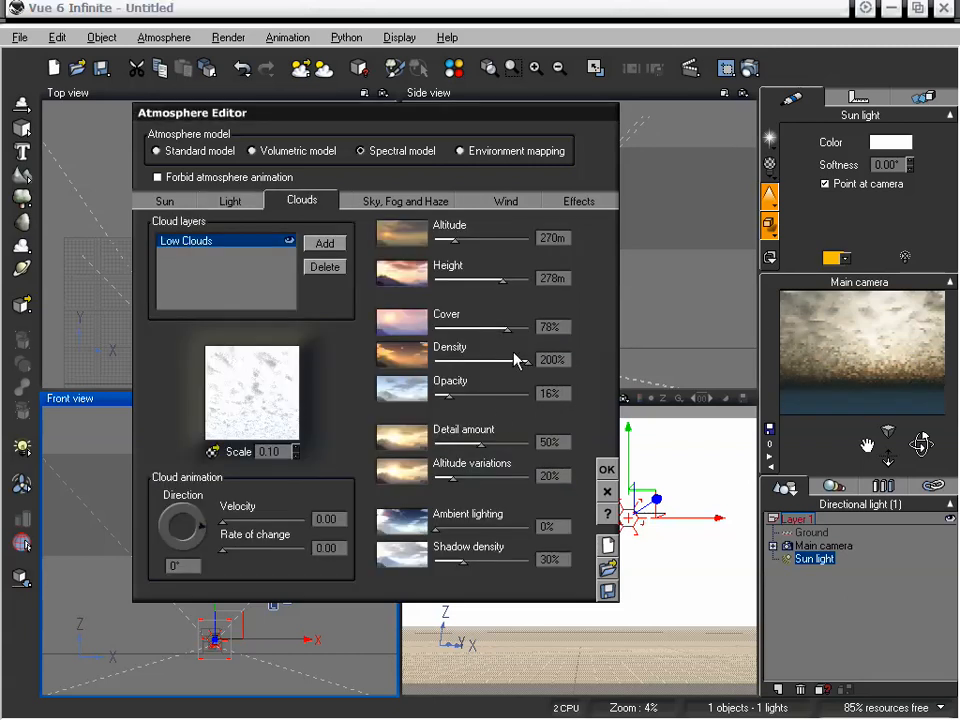
pyautogui.moveTo(508, 329); pyautogui.dragTo(486, 329)
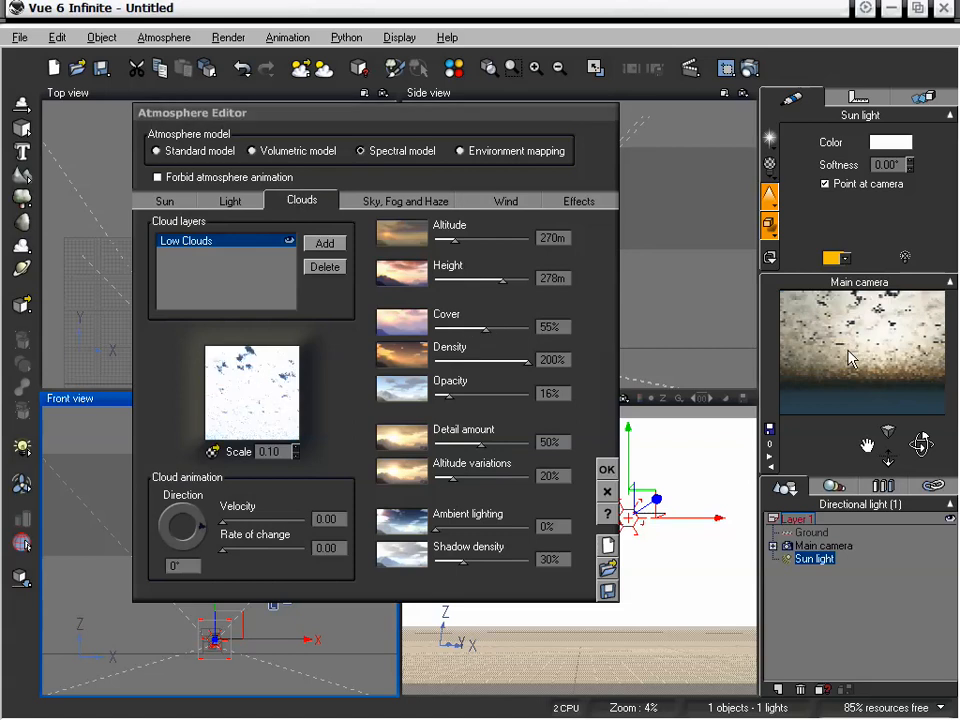
pyautogui.moveTo(486, 329); pyautogui.dragTo(476, 329)
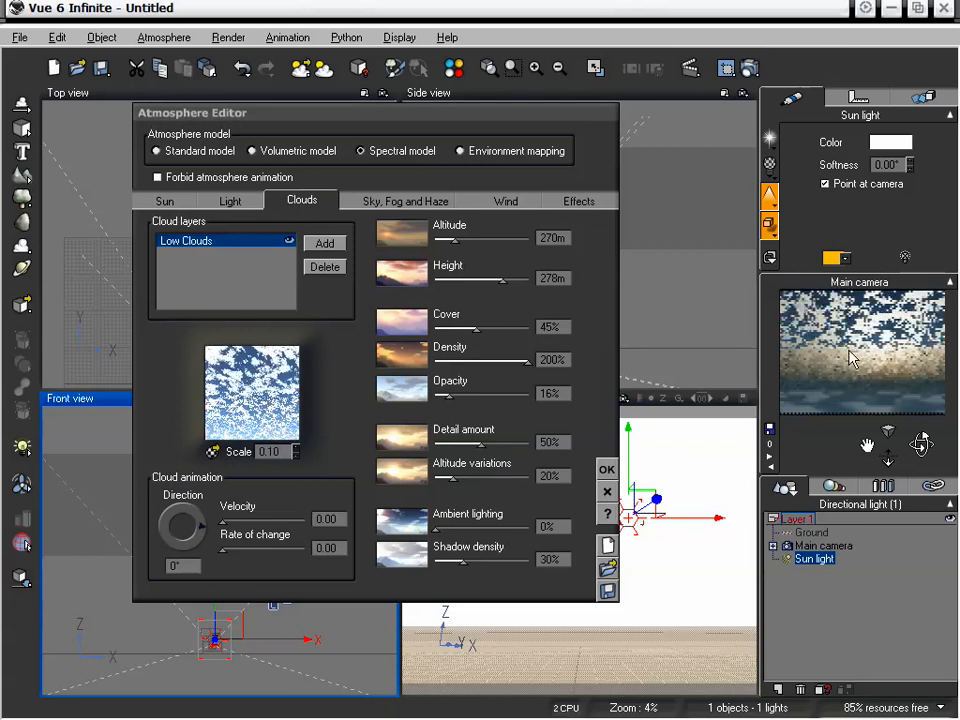
pyautogui.click(607, 469)
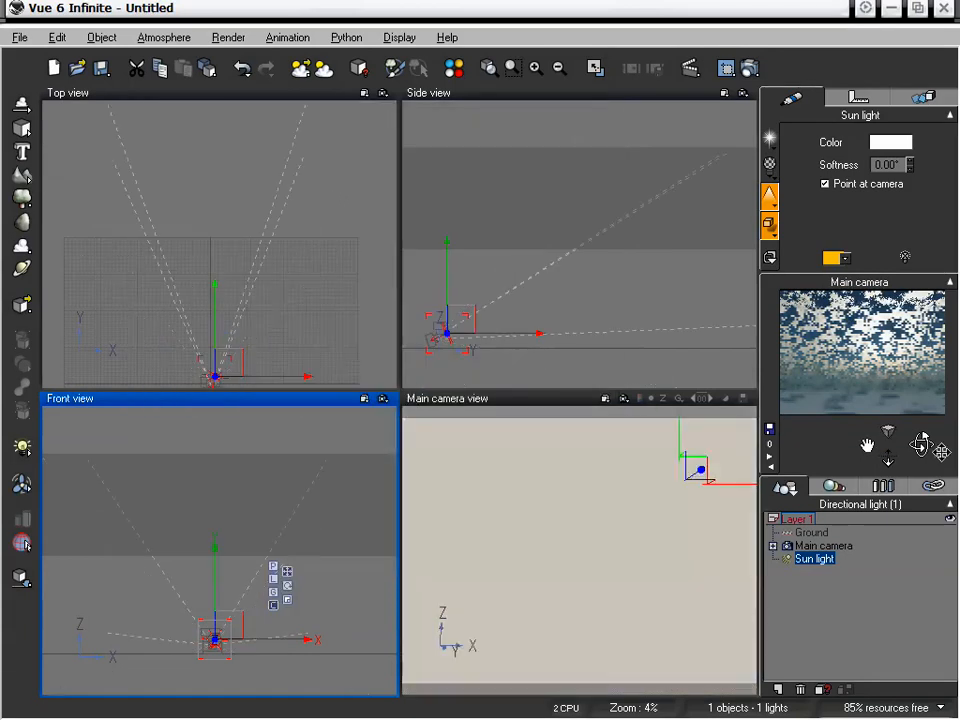
# - Raise the sun light, and move the main camera up above the Low Clouds band in the front view
pyautogui.moveTo(921, 444); pyautogui.dragTo(918, 452)
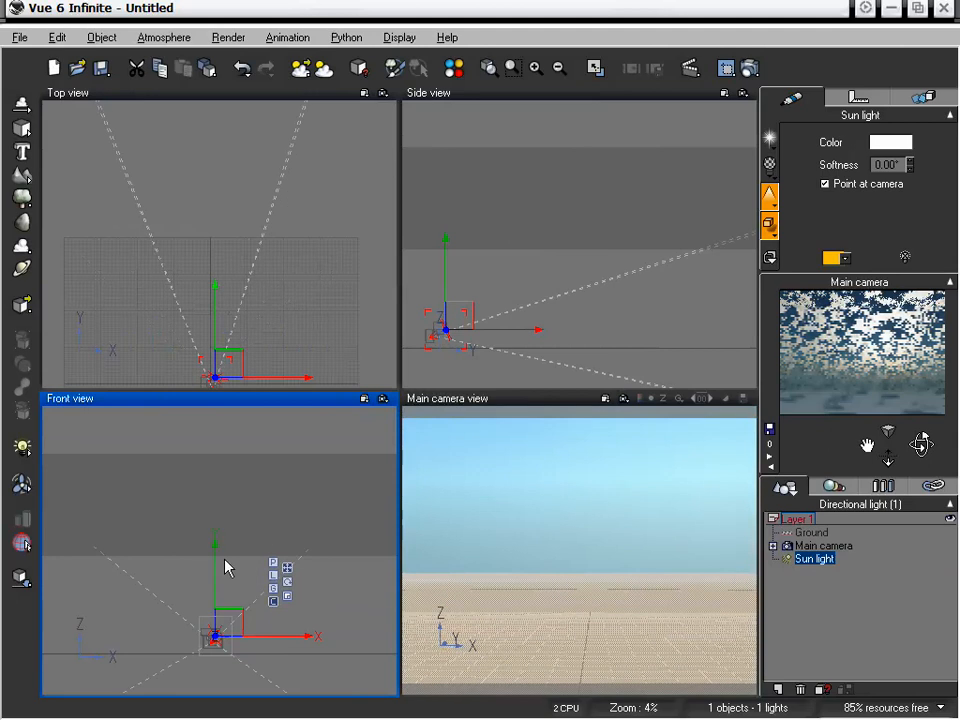
pyautogui.moveTo(213, 568); pyautogui.dragTo(210, 516)
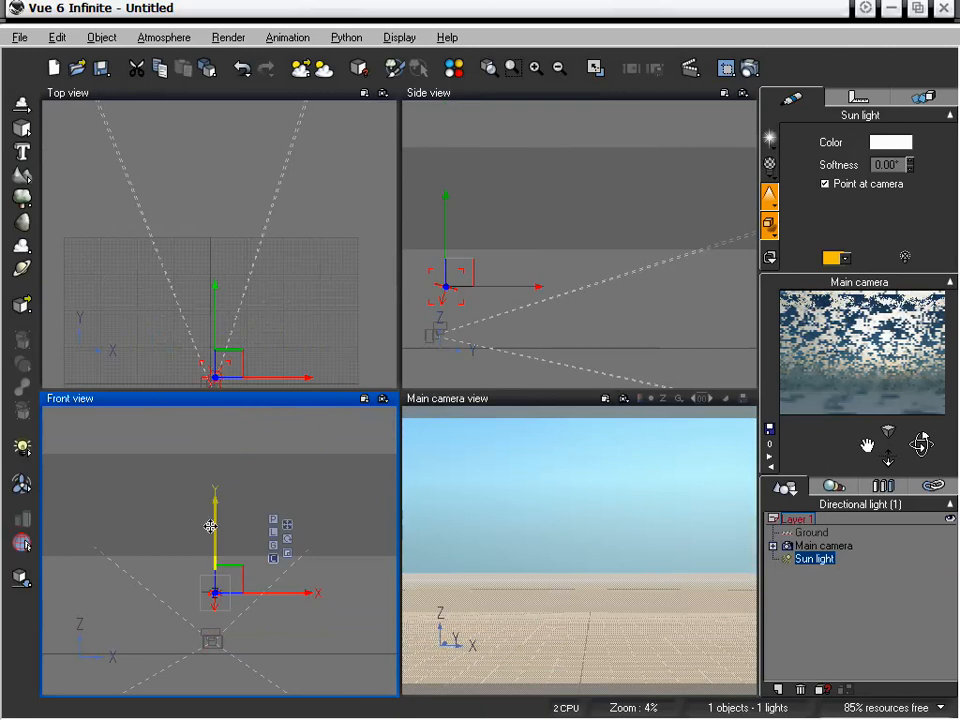
pyautogui.click(219, 648)
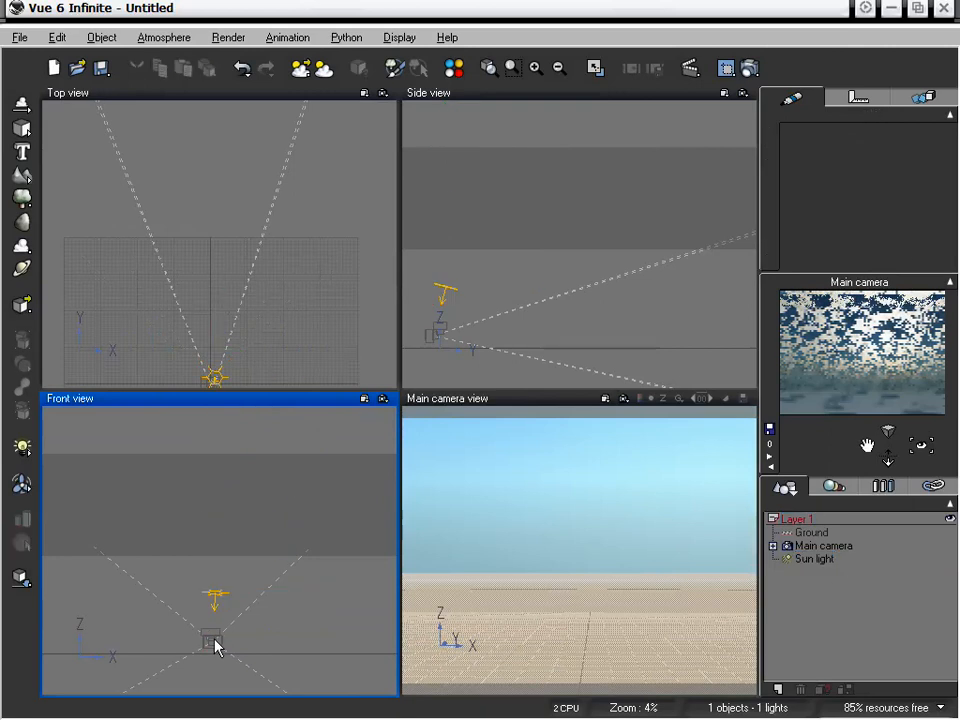
pyautogui.click(828, 546)
pyautogui.moveTo(224, 462)
pyautogui.mouseDown()
pyautogui.moveTo(227, 279)
pyautogui.moveTo(244, 574)
pyautogui.moveTo(226, 445)
pyautogui.mouseUp()
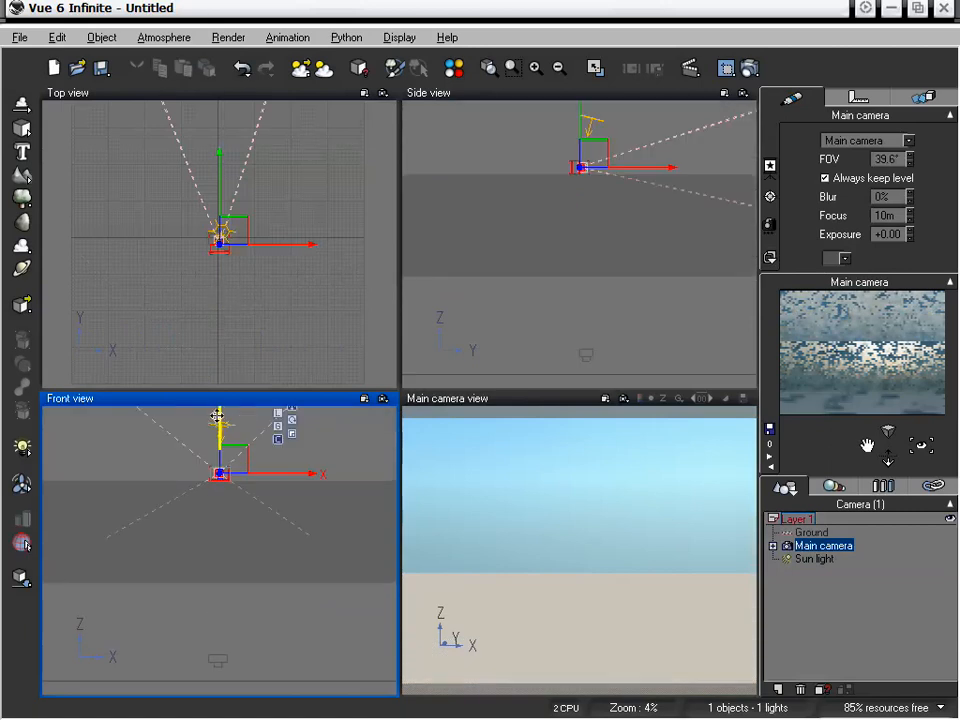
# - Tilt the main camera down and lower it into the upper part of the Low Clouds band
pyautogui.moveTo(925, 457); pyautogui.dragTo(911, 410)
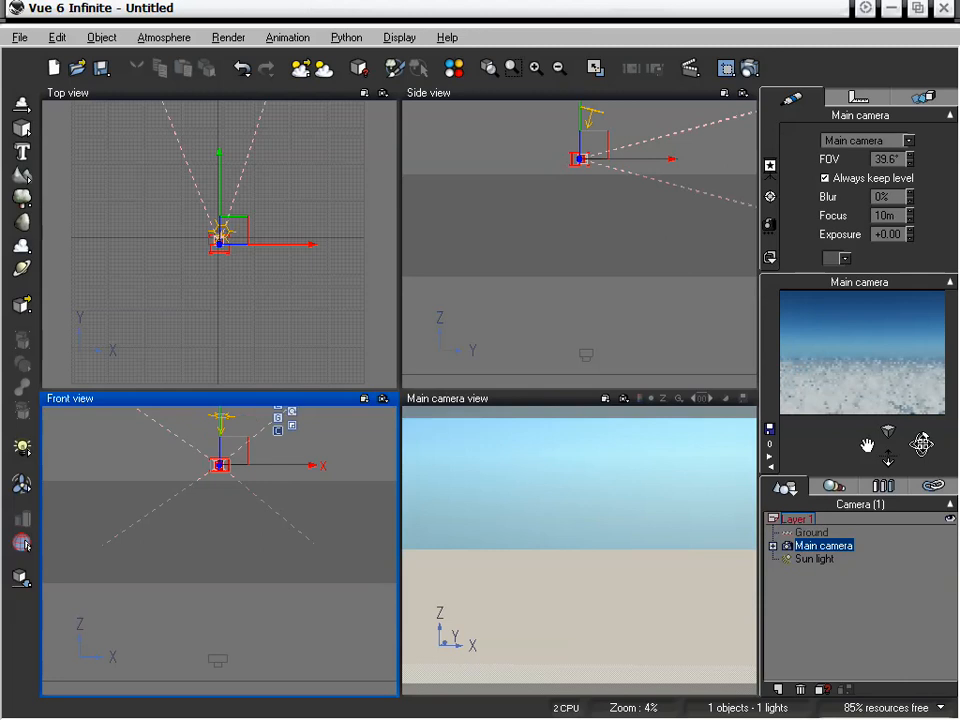
pyautogui.moveTo(889, 460); pyautogui.dragTo(893, 463)
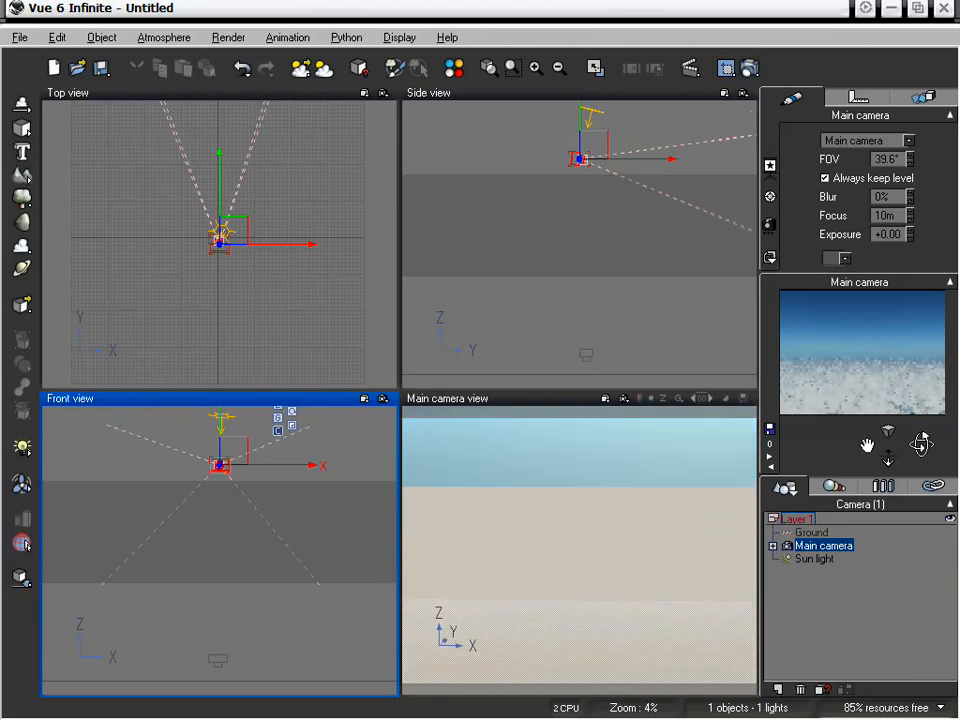
pyautogui.moveTo(220, 415); pyautogui.dragTo(223, 467)
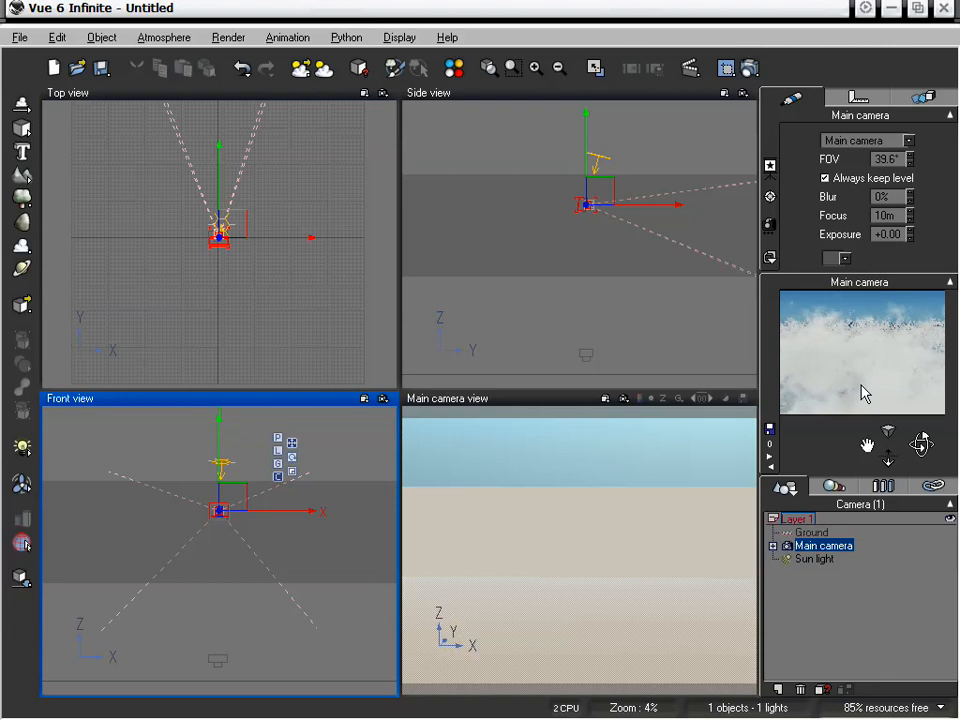
pyautogui.click(750, 68)
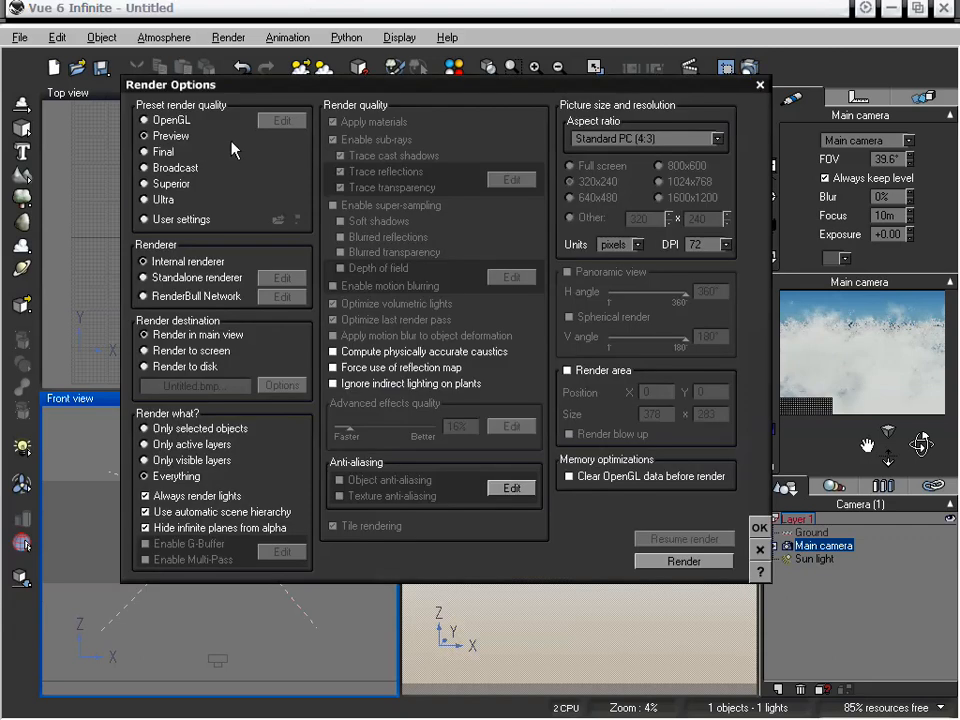
pyautogui.click(160, 152)
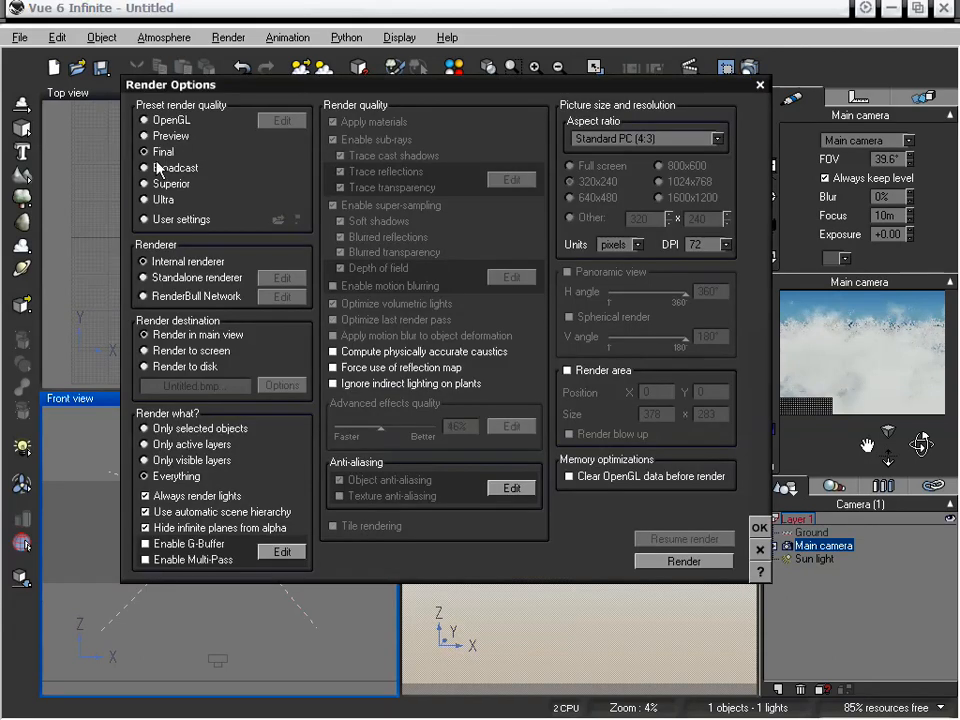
pyautogui.click(759, 550)
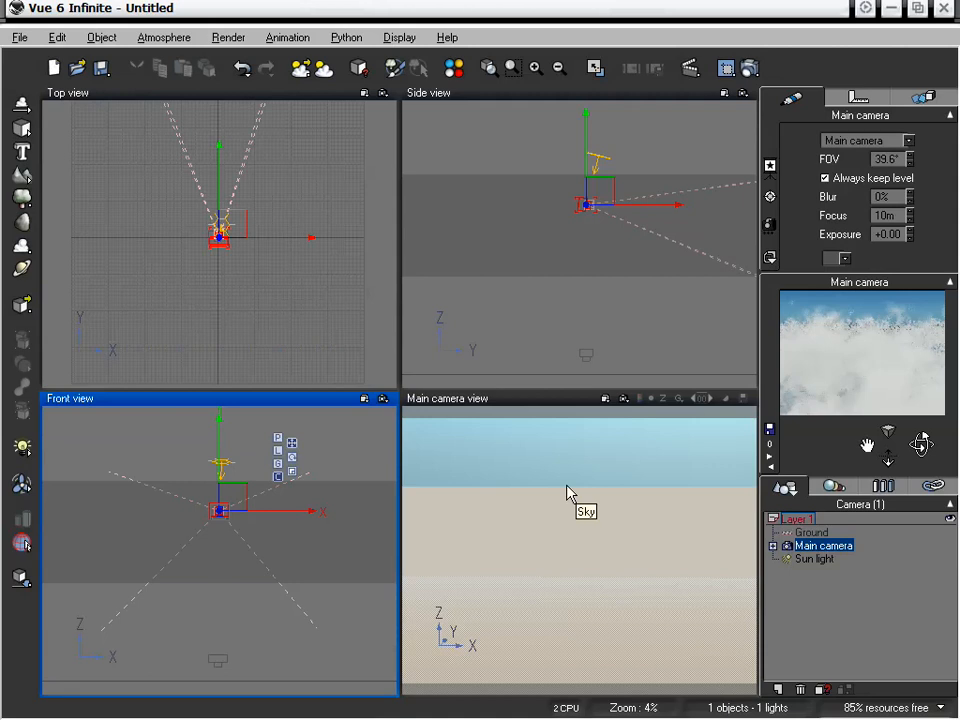
# - Add a Cumulus cloud layer from the Spectral cloud materials to the atmosphere
pyautogui.click(168, 36)
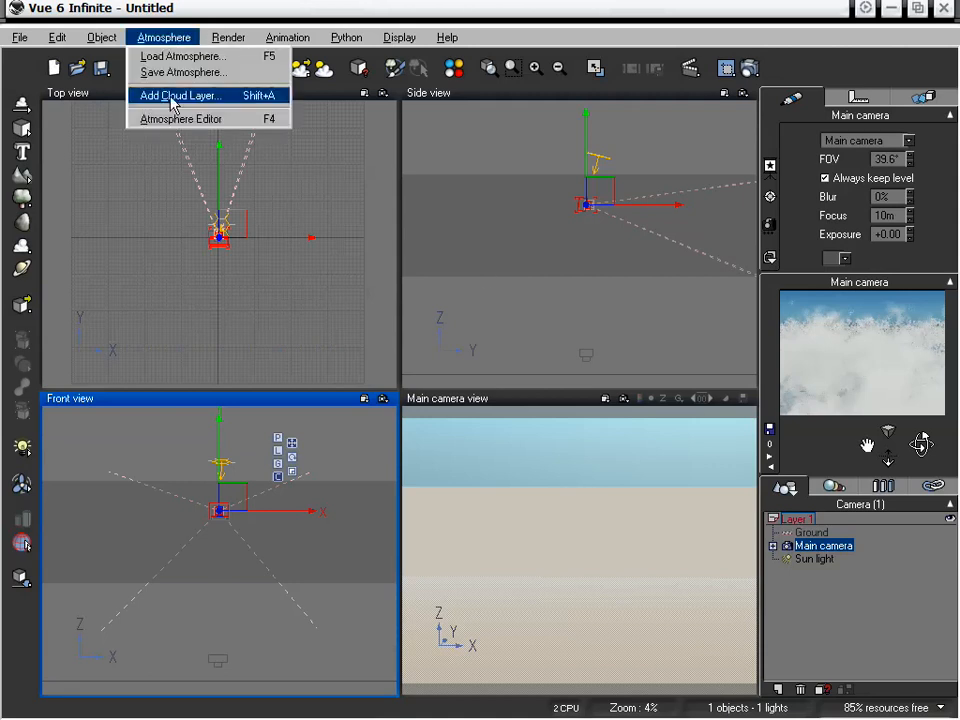
pyautogui.click(176, 118)
pyautogui.click(322, 244)
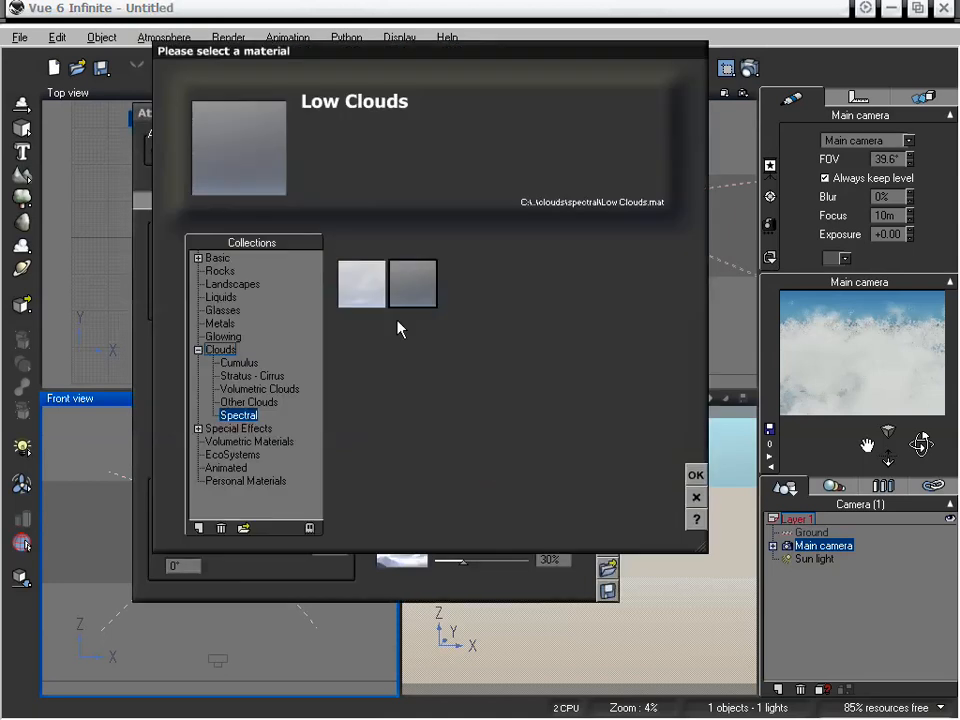
pyautogui.click(358, 278)
pyautogui.click(696, 475)
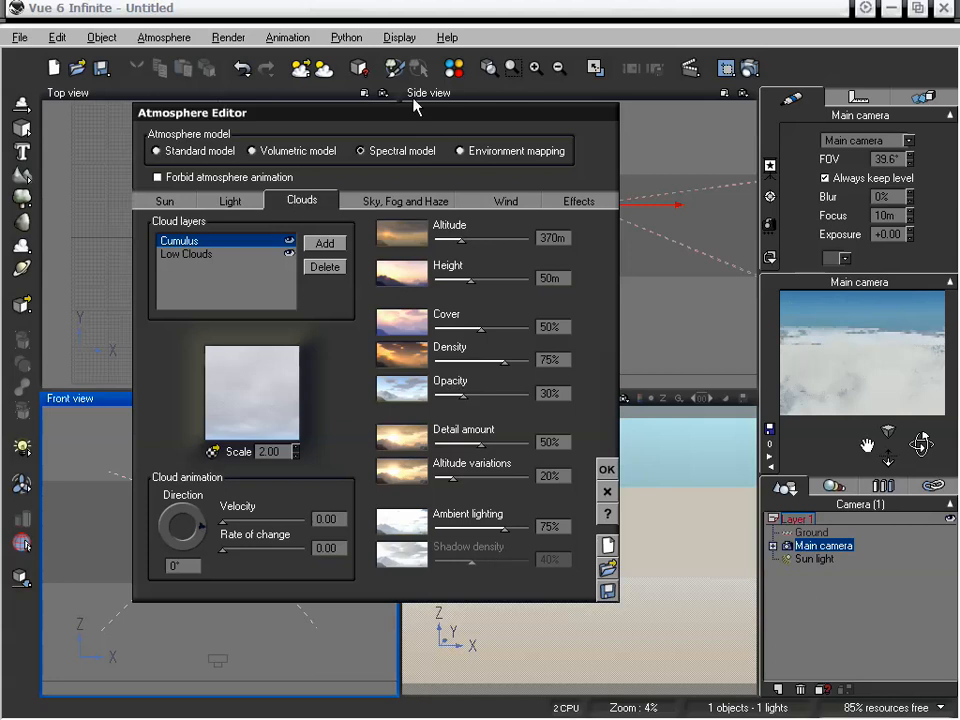
# - Move the Atmosphere Editor off the front view and set the Cumulus layer's altitude to 1.2 km and height to 1 km
pyautogui.moveTo(410, 110); pyautogui.dragTo(668, 118)
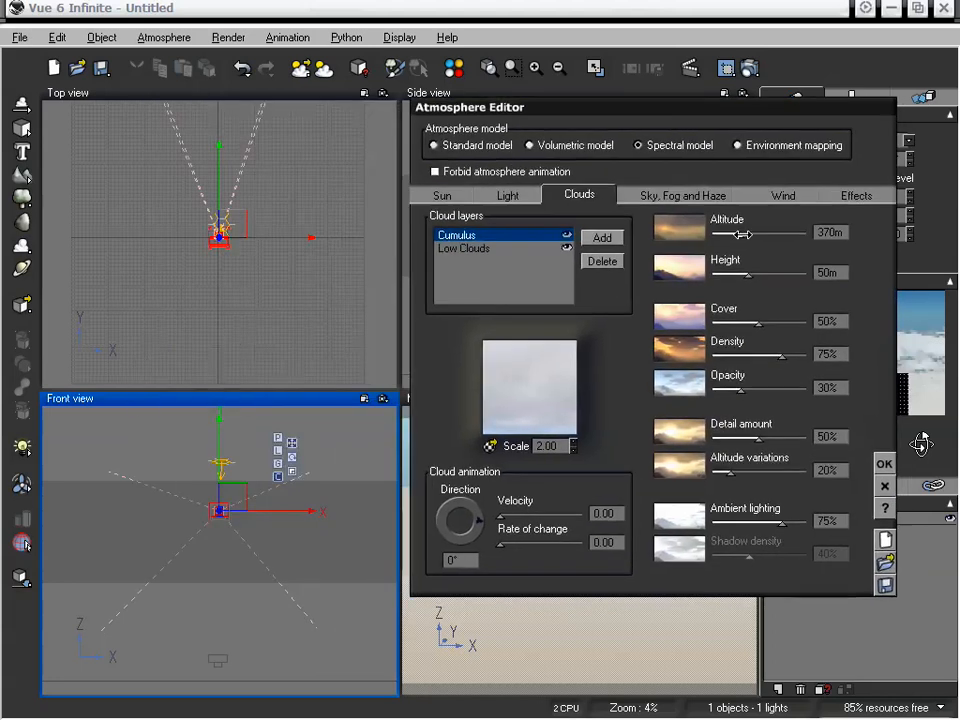
pyautogui.moveTo(738, 233); pyautogui.dragTo(714, 234)
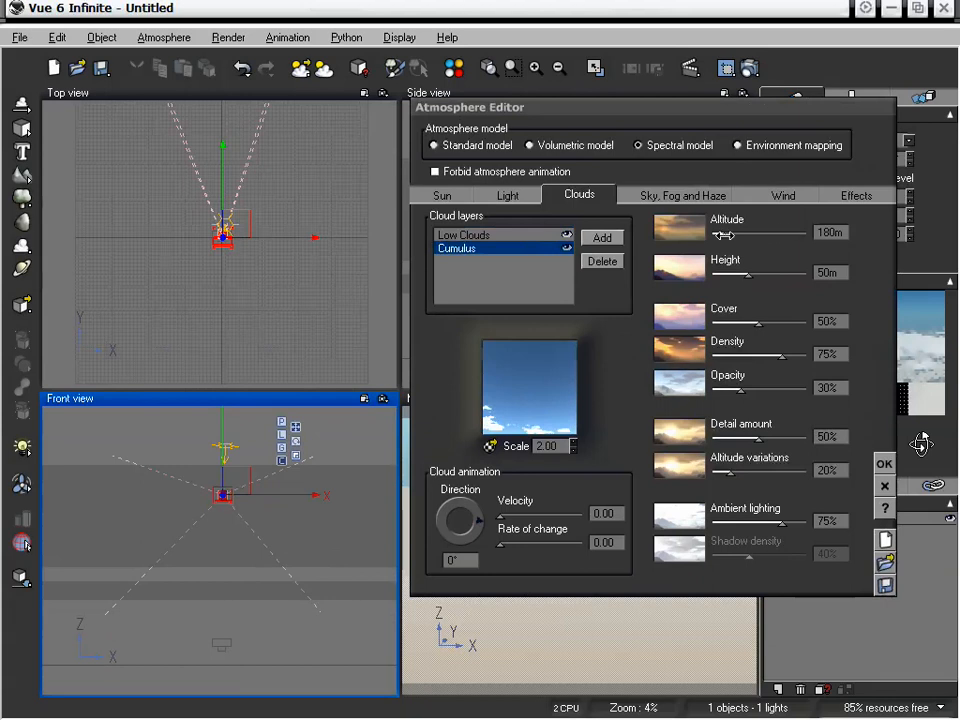
pyautogui.moveTo(723, 235); pyautogui.dragTo(729, 235)
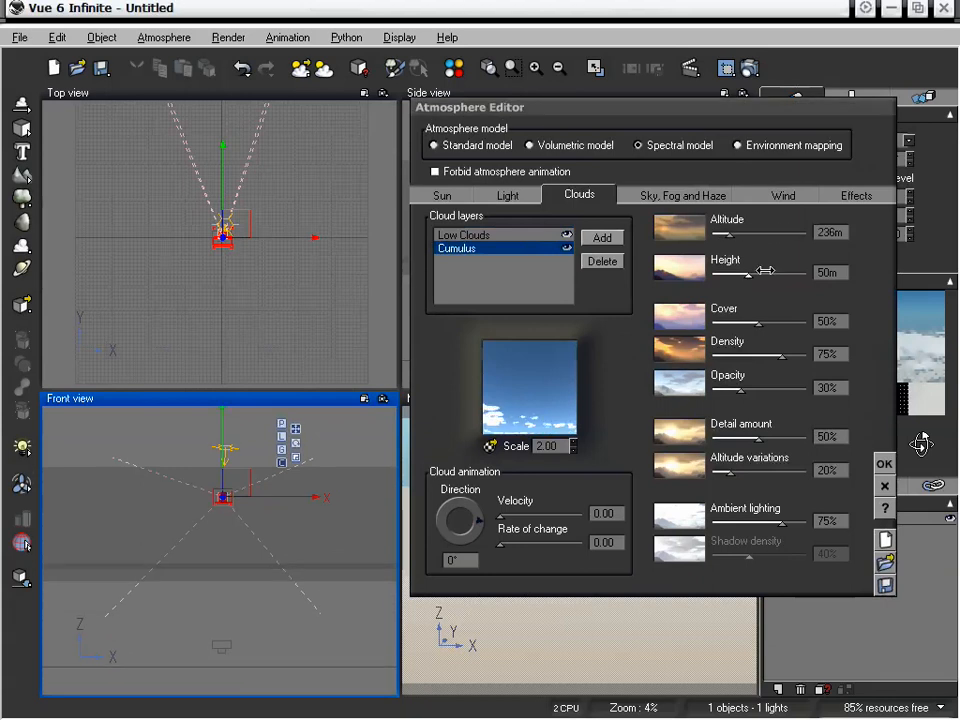
pyautogui.moveTo(764, 270); pyautogui.dragTo(808, 272)
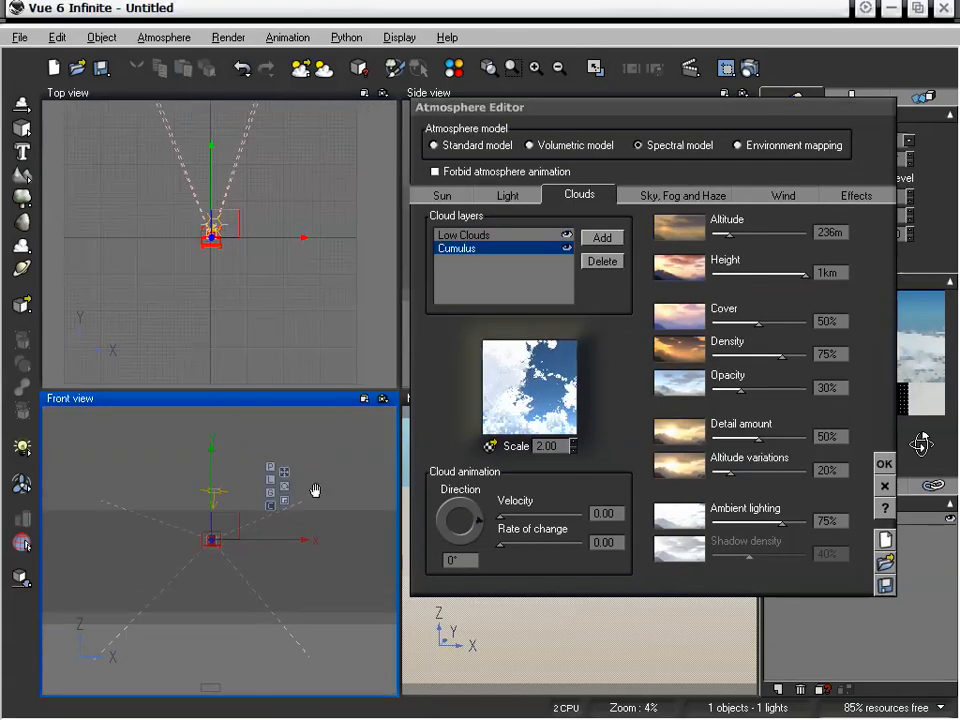
pyautogui.moveTo(729, 235); pyautogui.dragTo(762, 235)
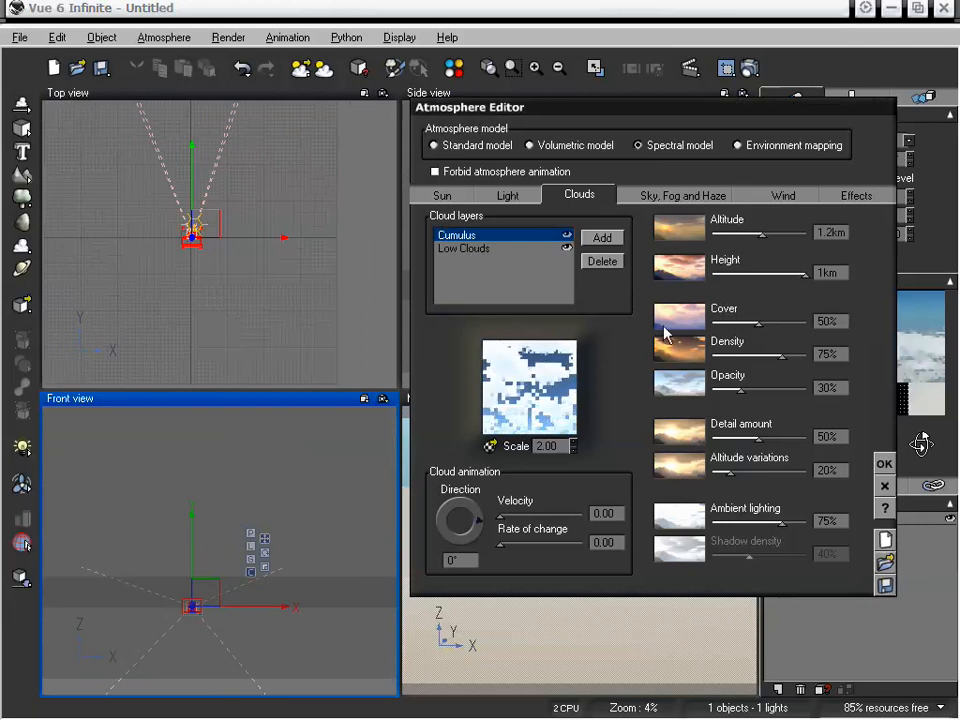
# - Raise the main camera between the two cloud bands, and set the Cumulus layer's ambient lighting to 0%, accepting the changes
pyautogui.click(560, 68)
pyautogui.click(560, 68)
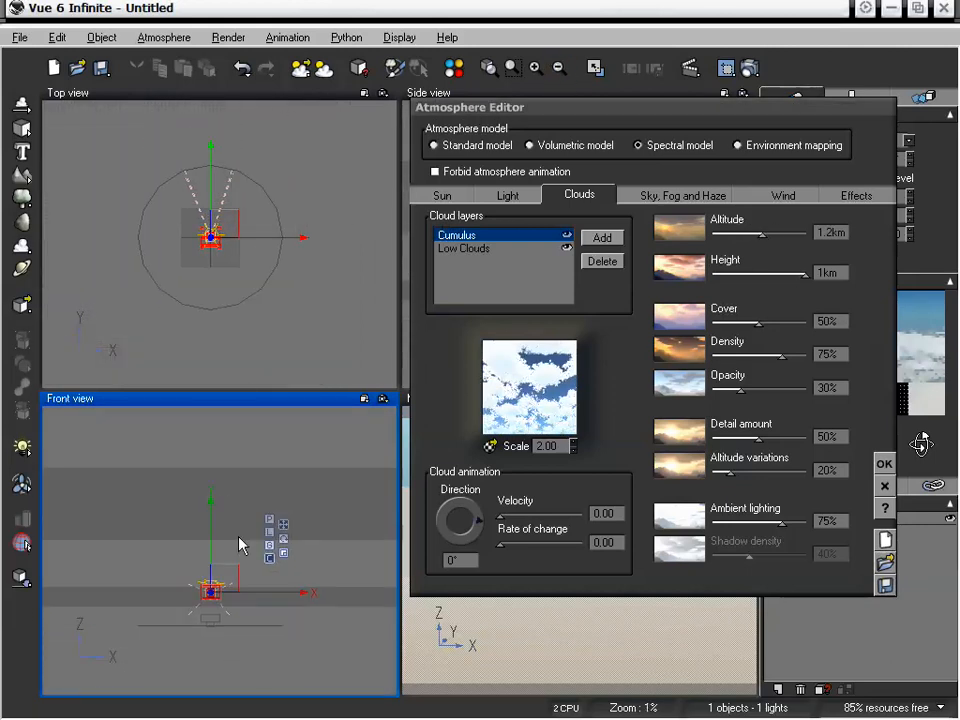
pyautogui.moveTo(211, 542); pyautogui.dragTo(216, 515)
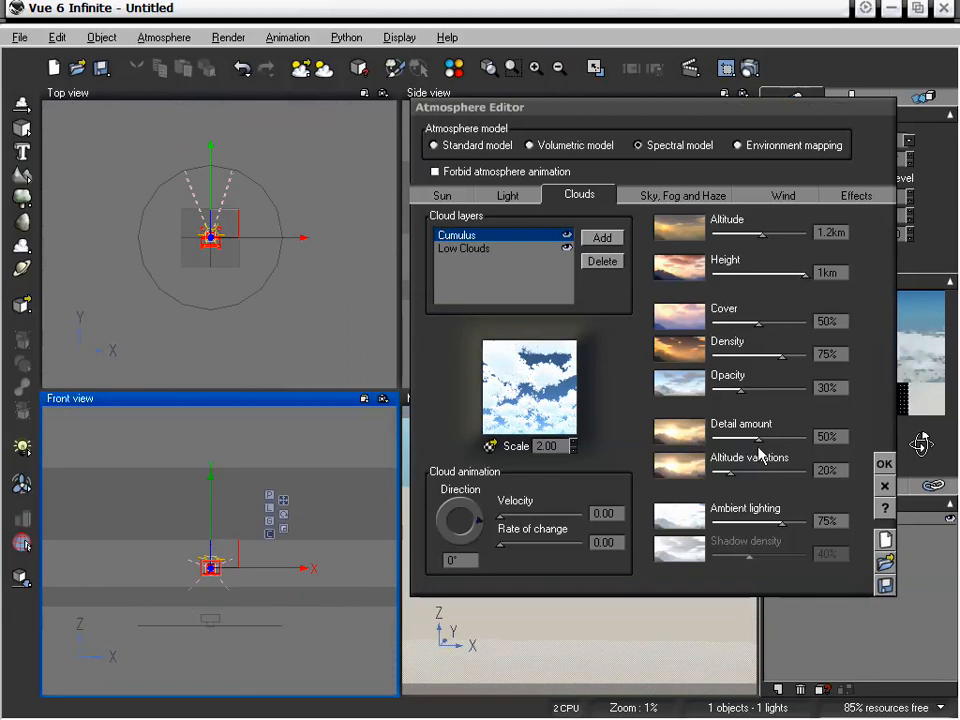
pyautogui.moveTo(741, 509); pyautogui.dragTo(636, 527)
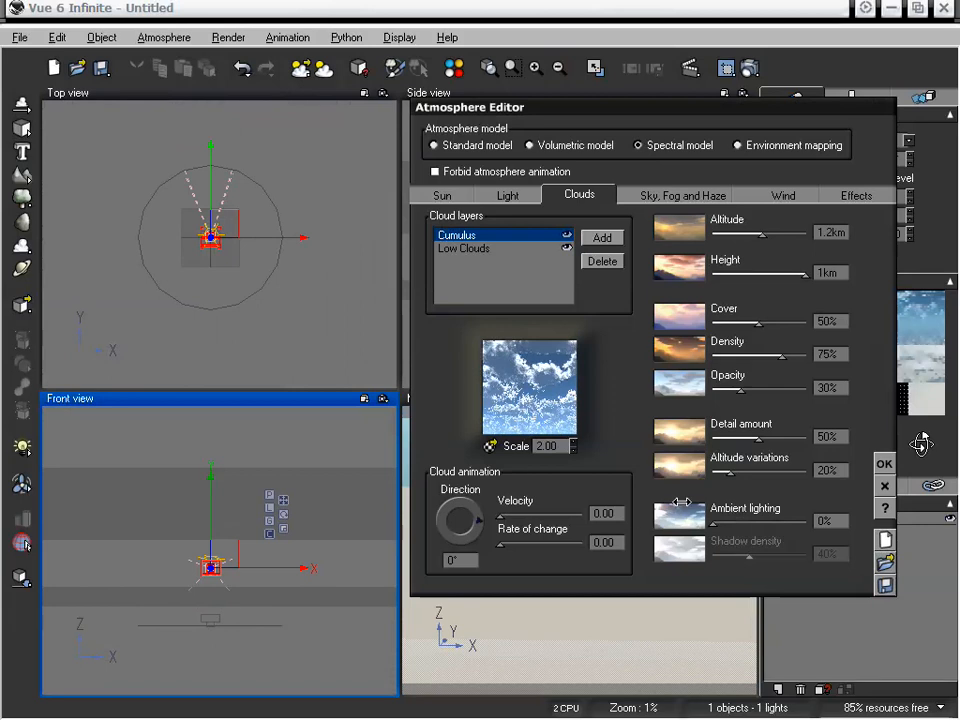
pyautogui.click(884, 464)
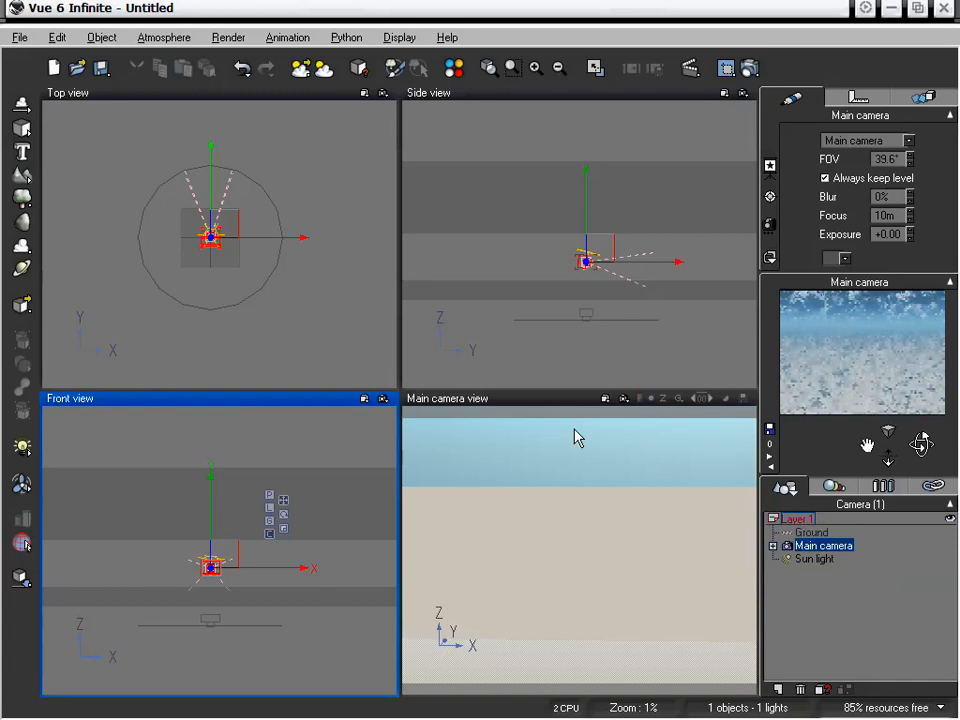
# - Raise the main camera into the upper part of the Cumulus band and aim it roughly level with the horizon
pyautogui.moveTo(921, 444); pyautogui.dragTo(922, 445)
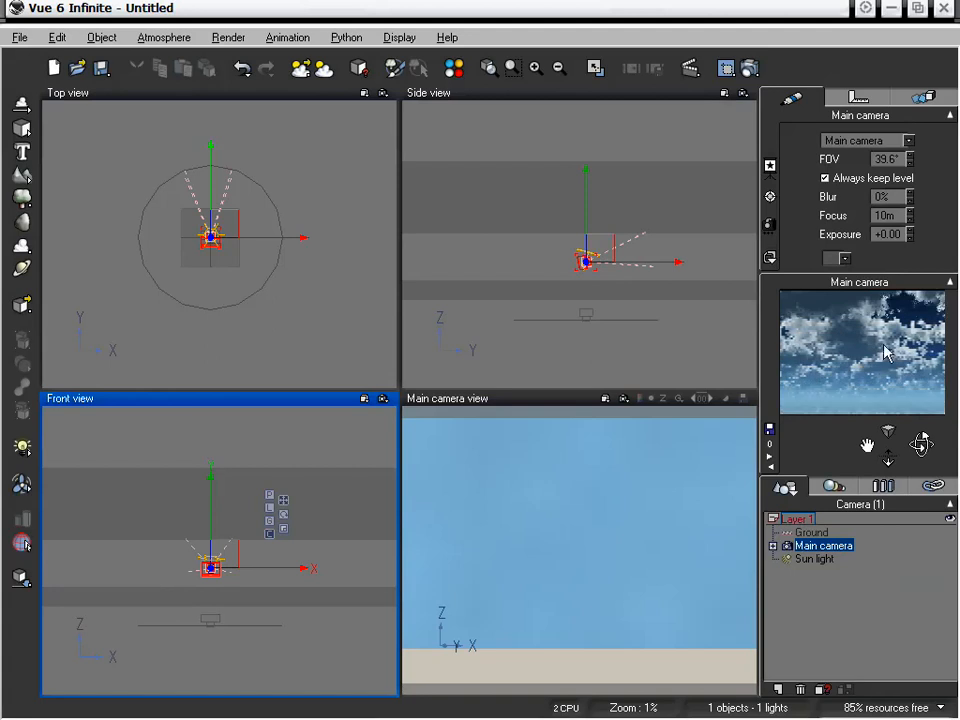
pyautogui.moveTo(210, 487); pyautogui.dragTo(210, 409)
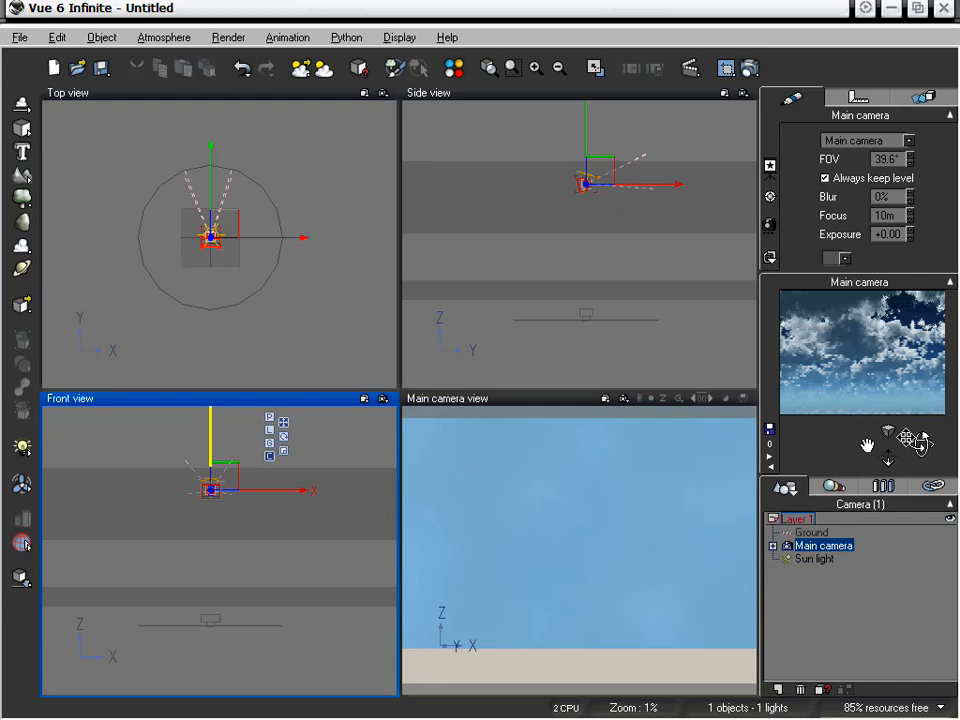
pyautogui.moveTo(921, 449); pyautogui.dragTo(893, 400)
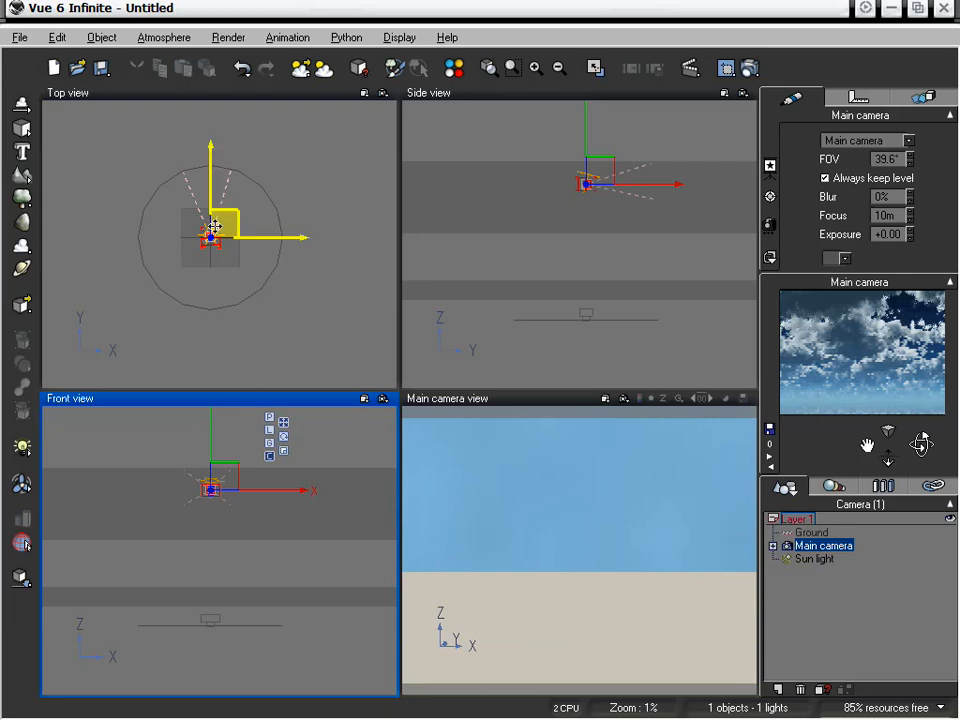
# - Move the main camera outside the circle around the scene centre in the top view and update its preview
pyautogui.moveTo(211, 167); pyautogui.dragTo(383, 345)
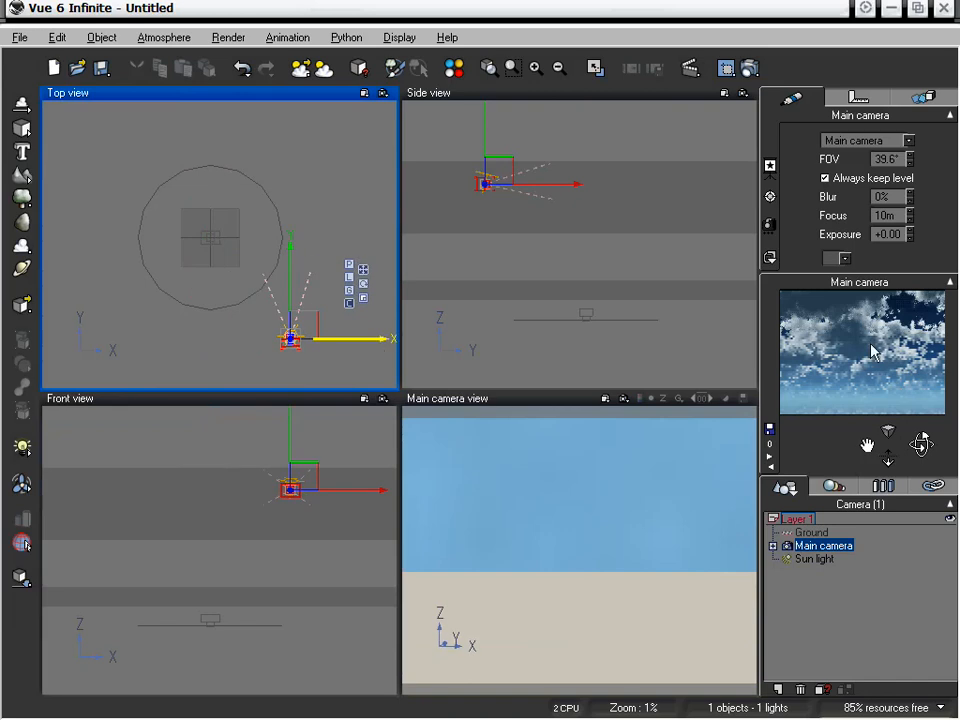
pyautogui.click(291, 438)
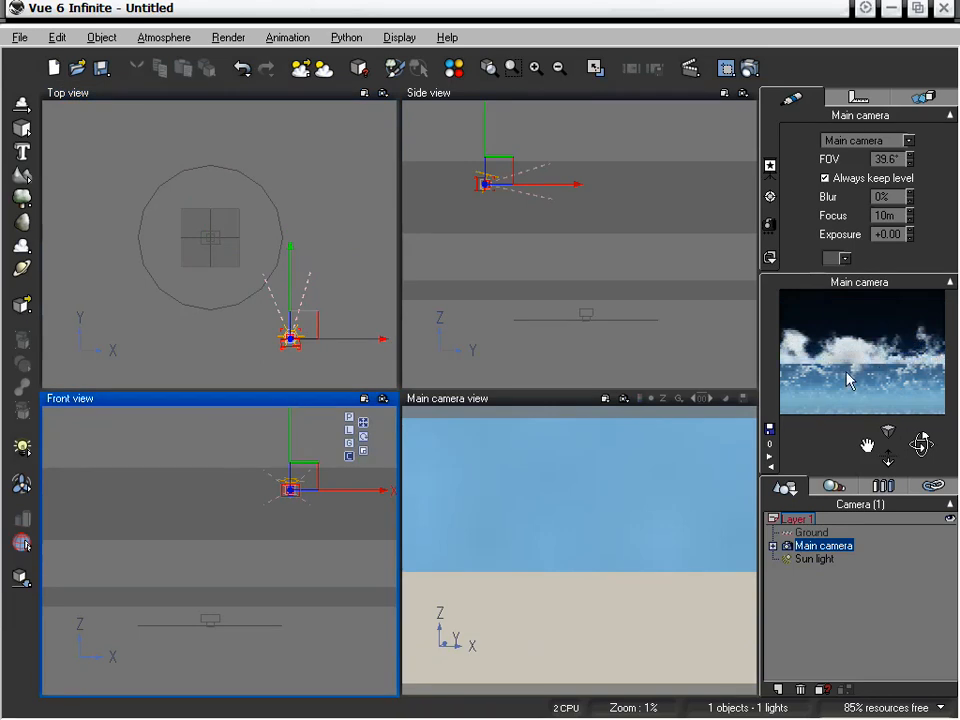
pyautogui.rightClick(868, 322)
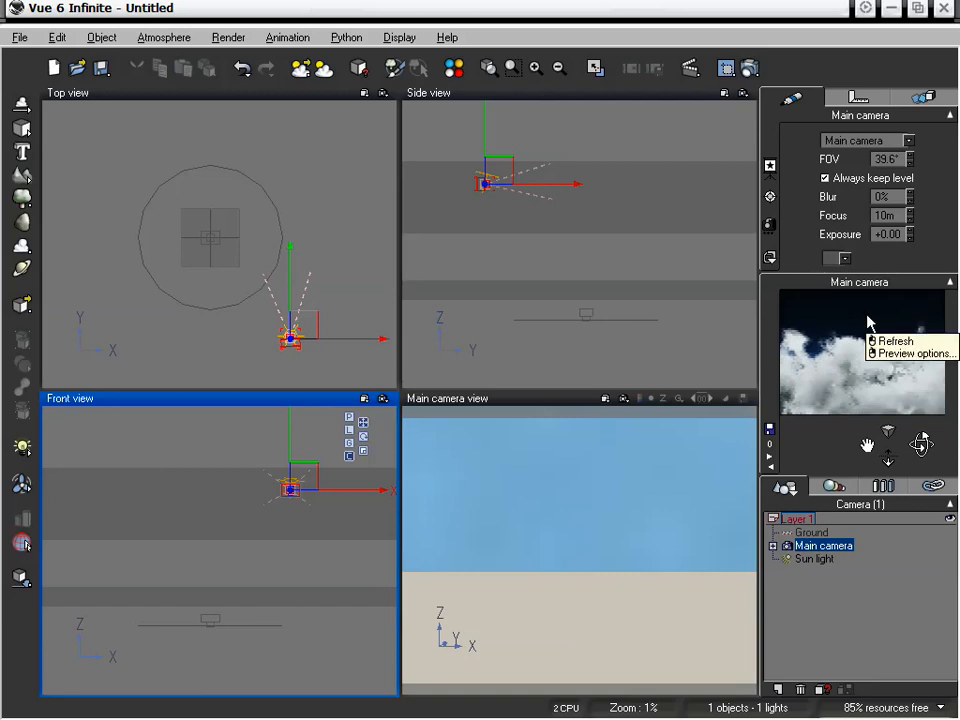
# - Lower the atmosphere's aerial perspective to 1 in the Atmosphere Editor and refresh the main camera preview
pyautogui.click(893, 341)
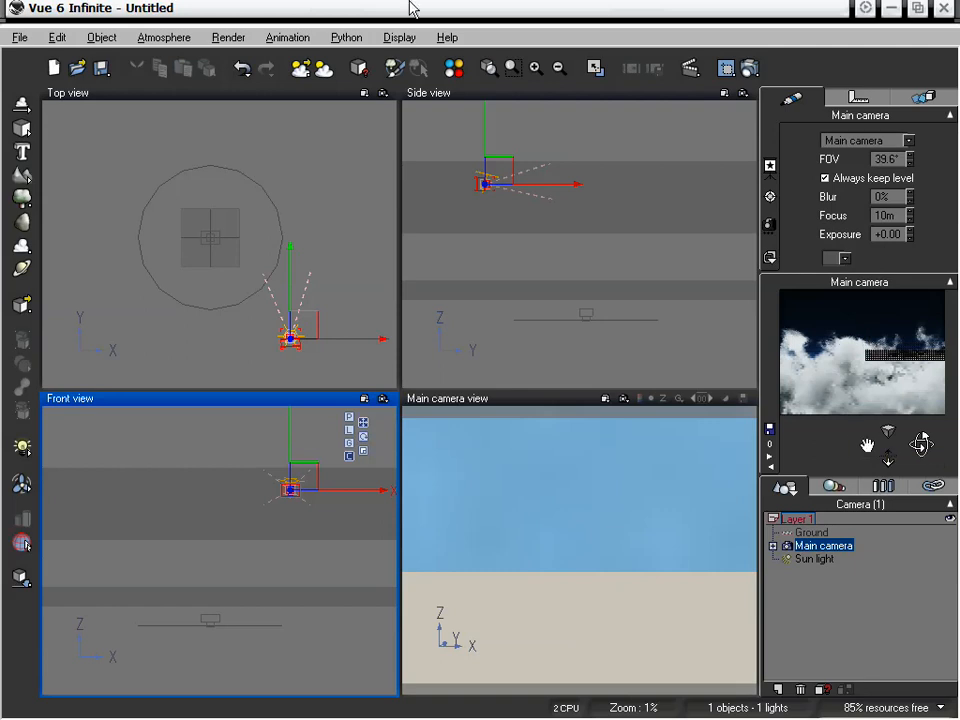
pyautogui.click(243, 35)
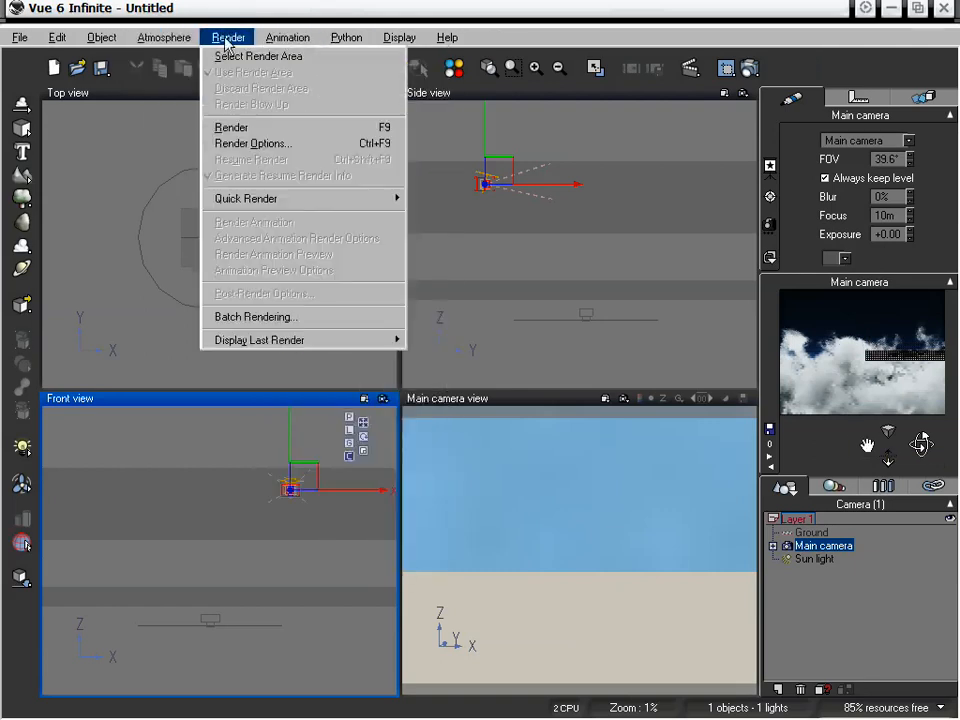
pyautogui.click(180, 119)
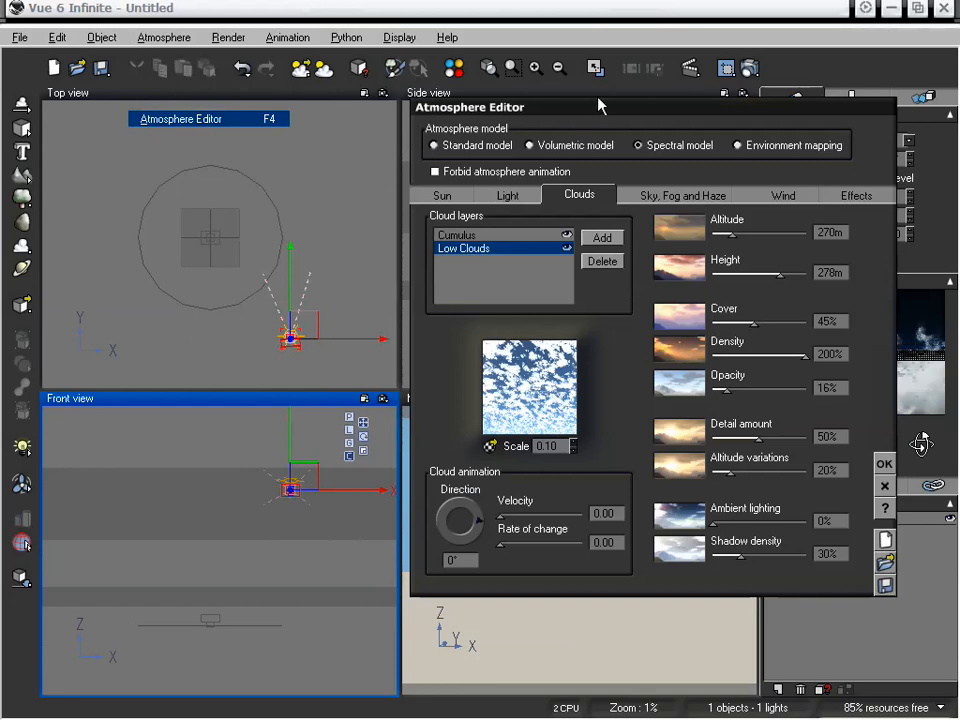
pyautogui.moveTo(598, 101); pyautogui.dragTo(355, 88)
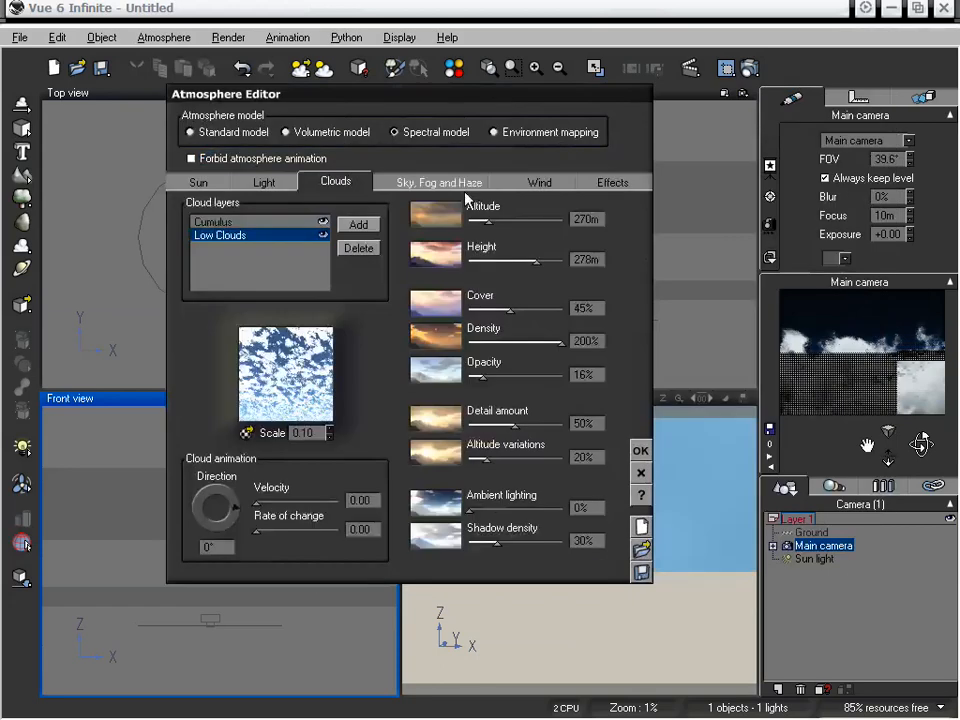
pyautogui.click(440, 181)
pyautogui.moveTo(398, 481); pyautogui.dragTo(298, 480)
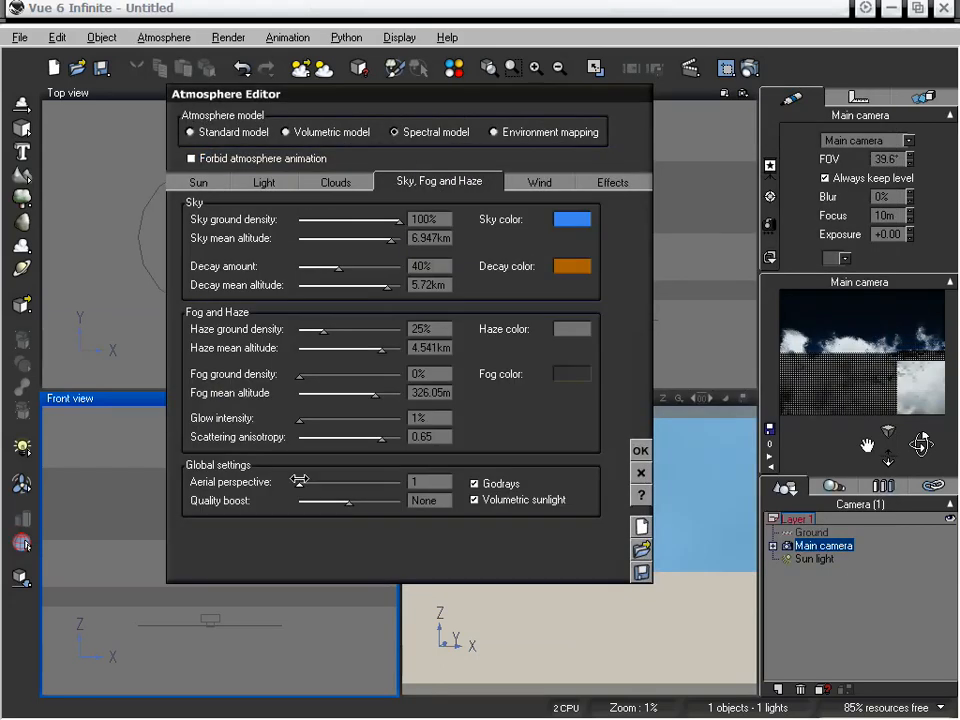
pyautogui.click(873, 351)
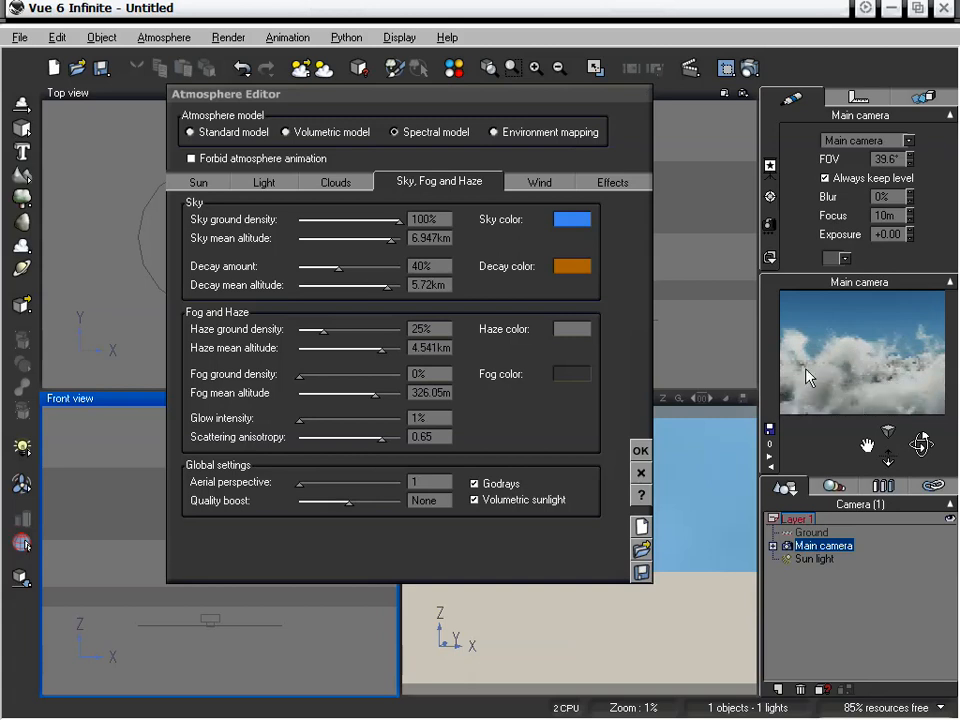
# - Try an aerial perspective of 10, settle on roughly a third of its range, accept the atmosphere and refresh the camera preview
pyautogui.moveTo(298, 483); pyautogui.dragTo(402, 486)
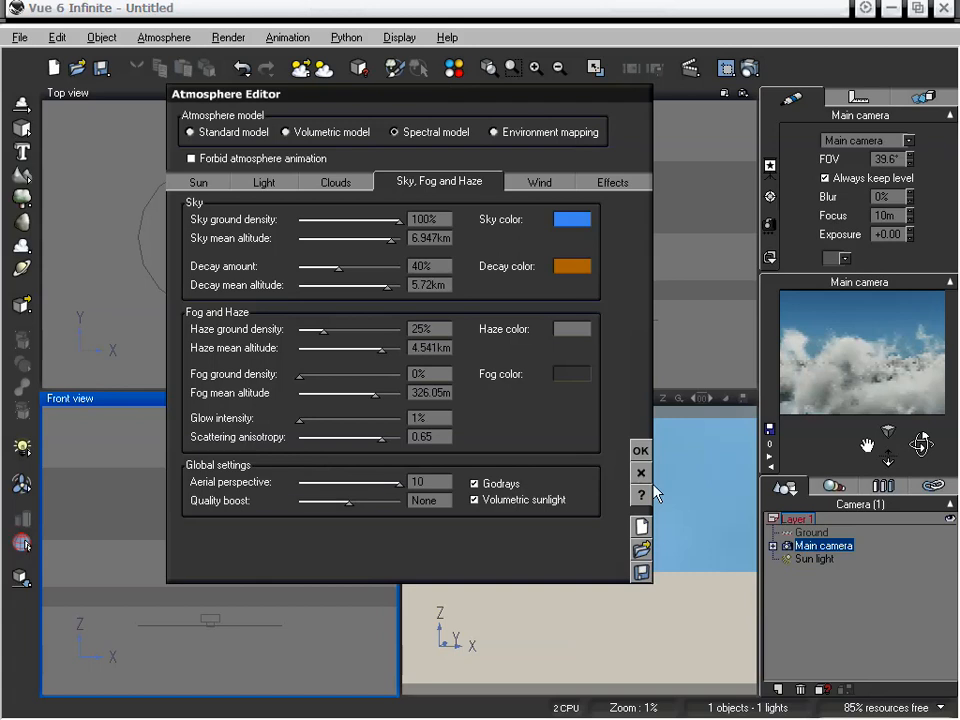
pyautogui.moveTo(400, 483); pyautogui.dragTo(329, 484)
pyautogui.click(640, 452)
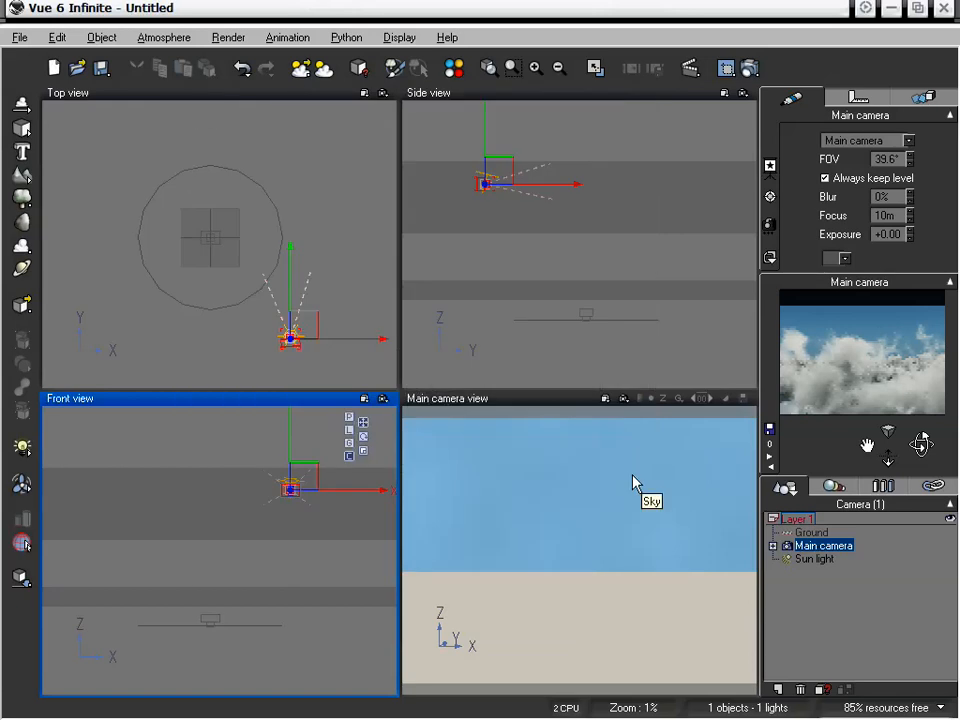
pyautogui.rightClick(806, 349)
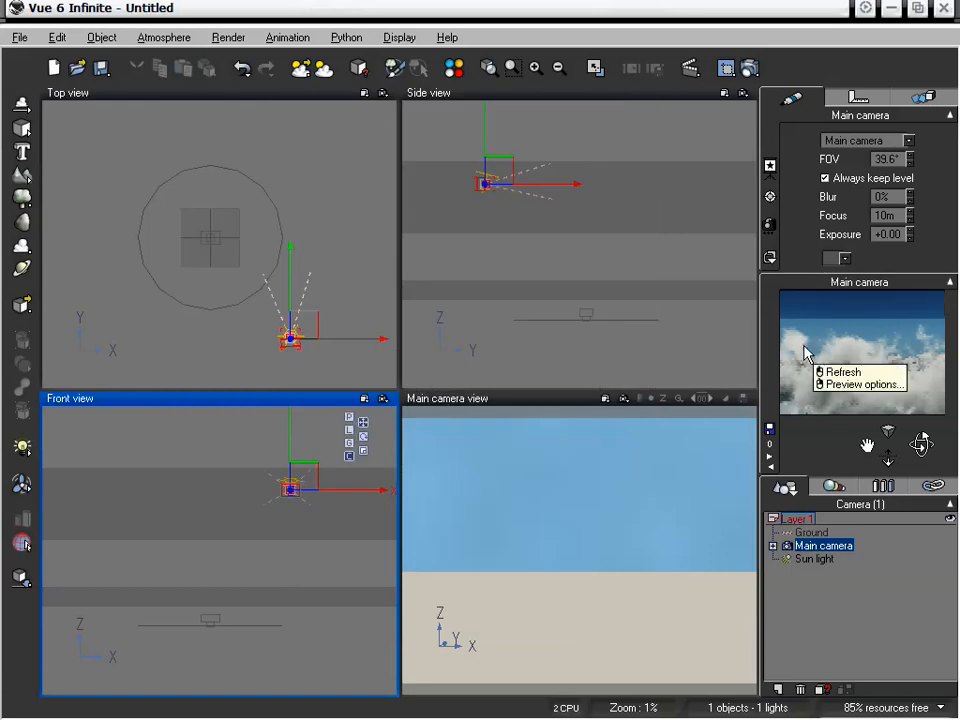
pyautogui.click(832, 370)
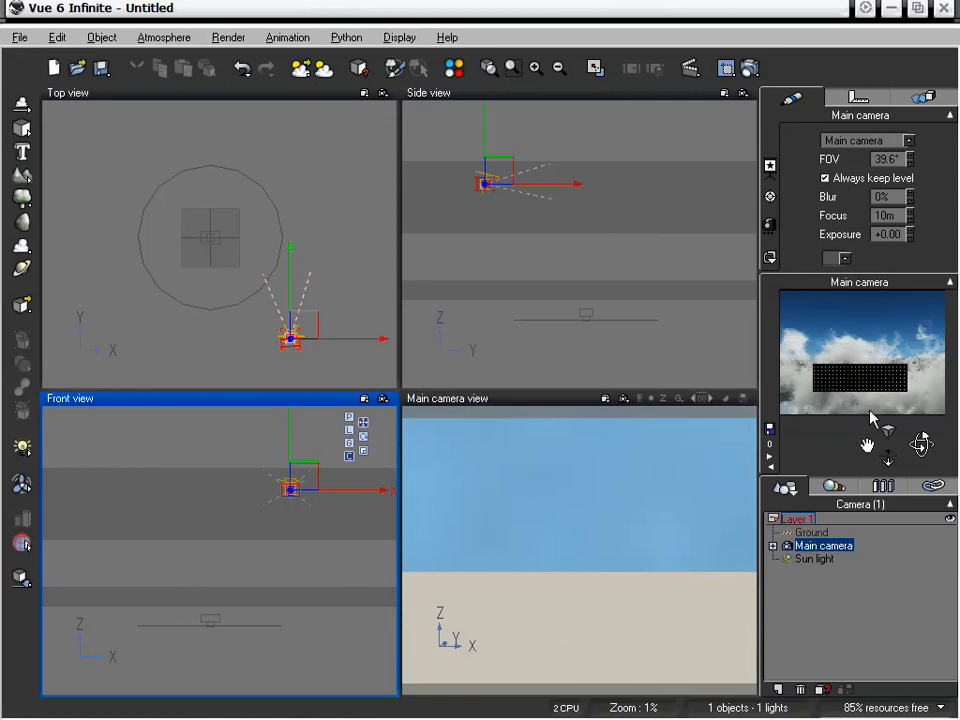
pyautogui.rightClick(868, 360)
pyautogui.click(885, 375)
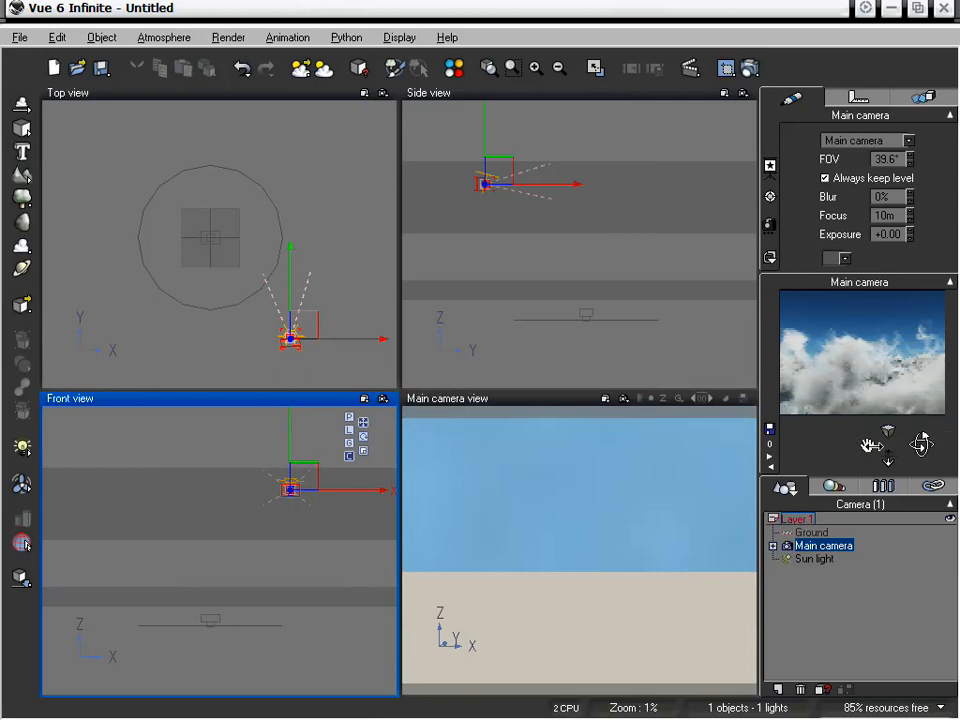
pyautogui.rightClick(867, 436)
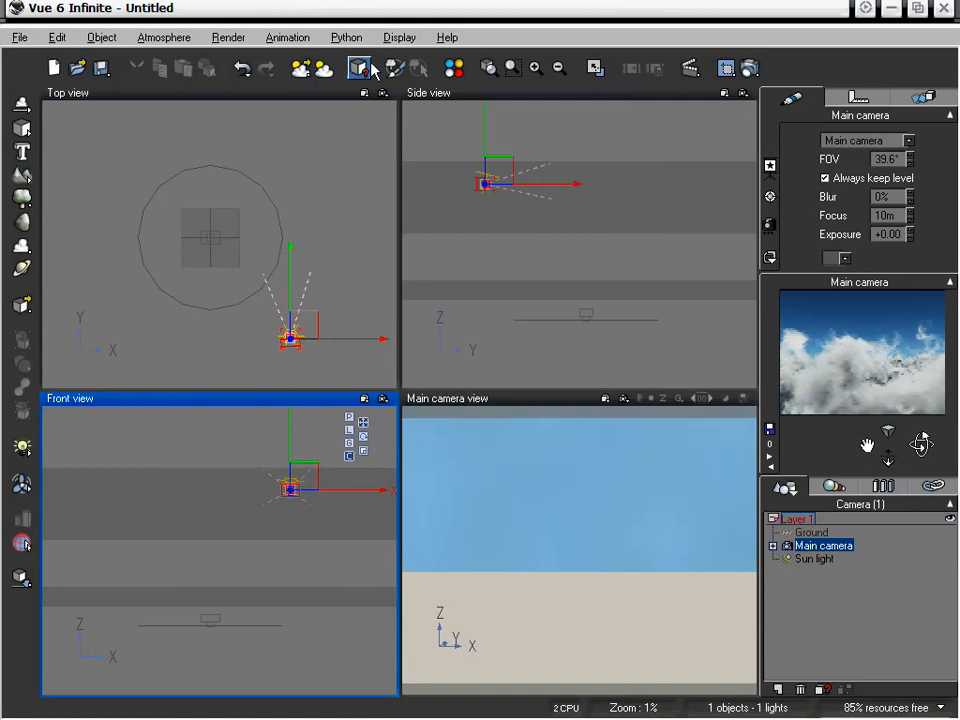
# - Reopen the Atmosphere Editor at the cloud settings and compare the Cumulus and Low Clouds layers
pyautogui.click(280, 37)
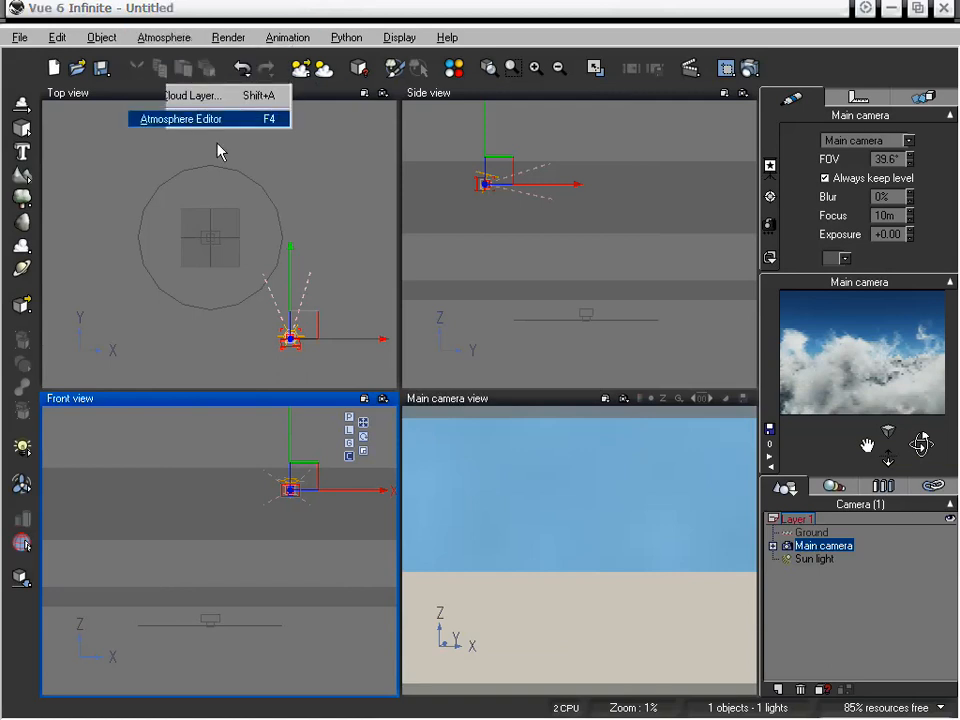
pyautogui.click(170, 118)
pyautogui.click(360, 181)
pyautogui.moveTo(420, 100); pyautogui.dragTo(410, 97)
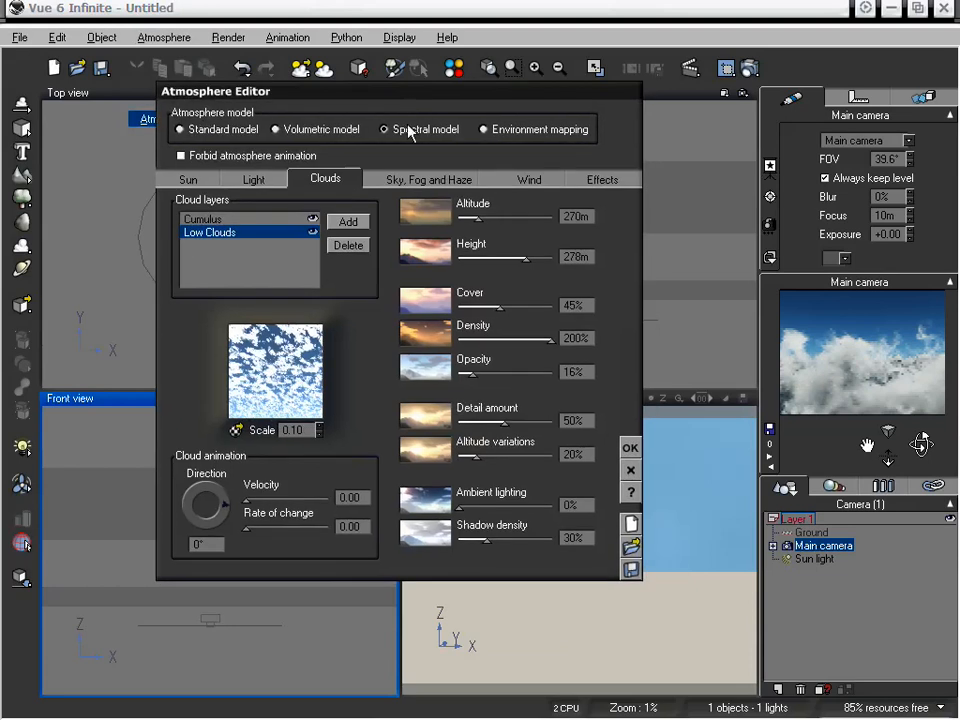
pyautogui.click(290, 219)
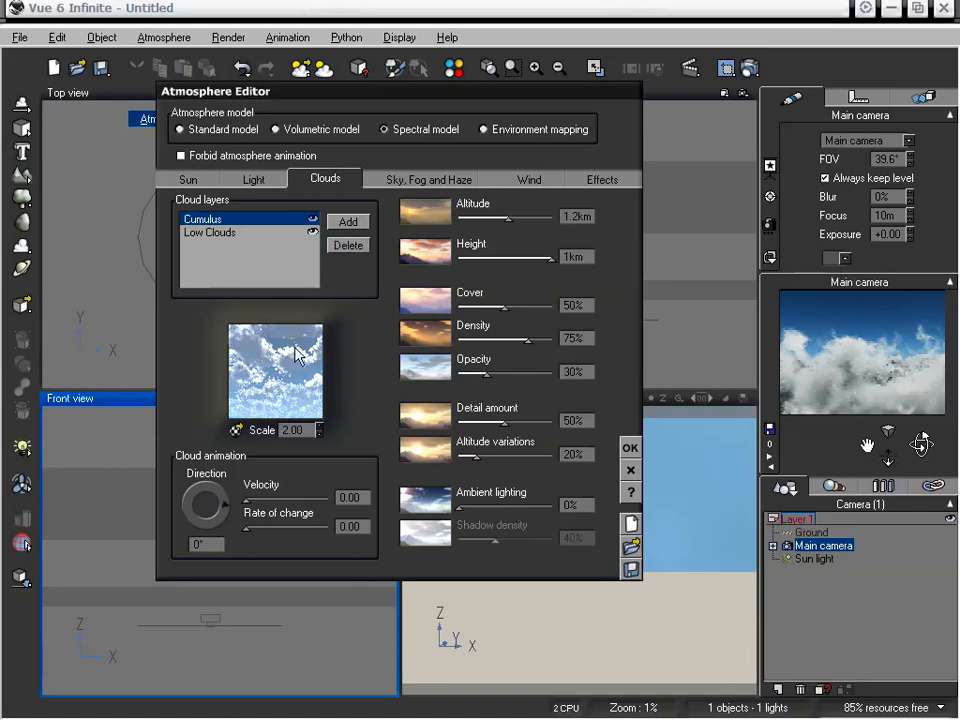
pyautogui.click(259, 237)
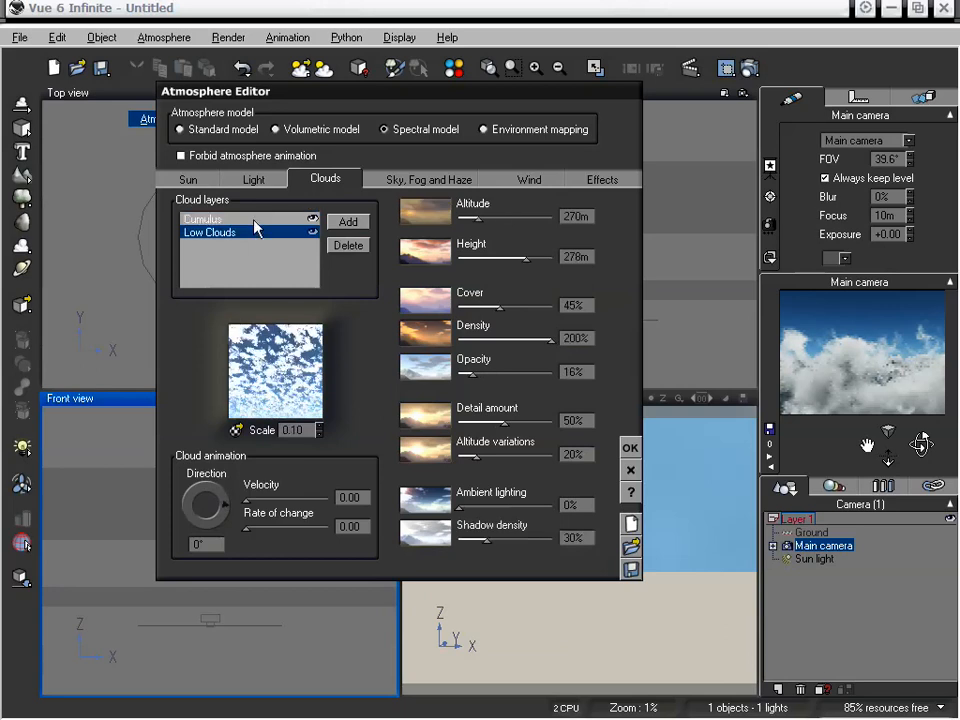
pyautogui.click(253, 219)
# - Examine the Gradient noise node in the Low Clouds material's density function and leave the material editor without keeping changes
pyautogui.click(244, 234)
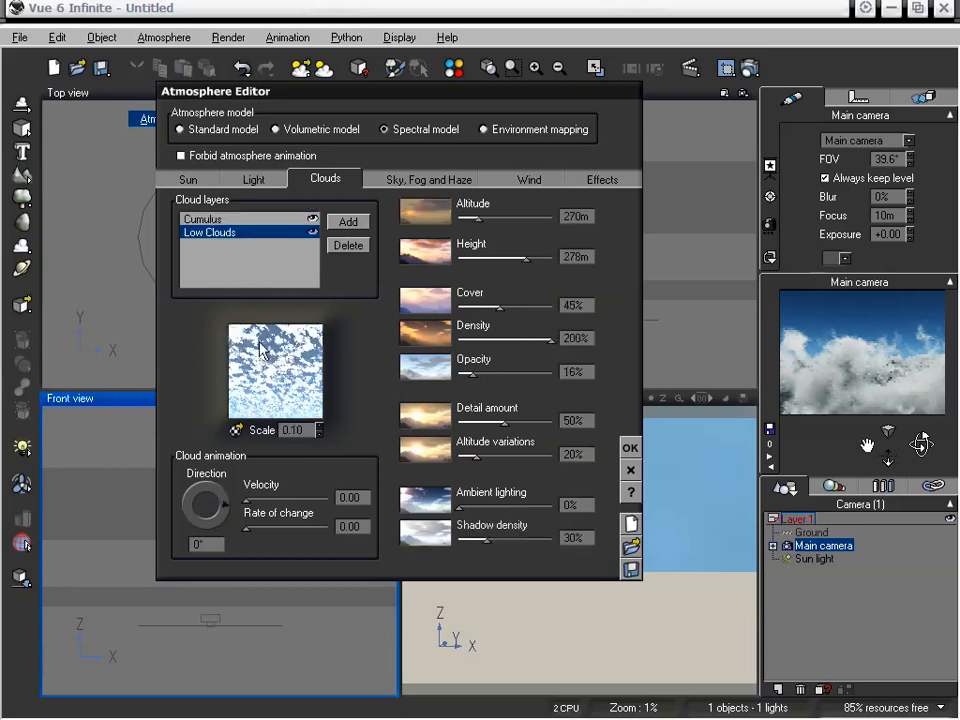
pyautogui.rightClick(258, 341)
pyautogui.click(300, 349)
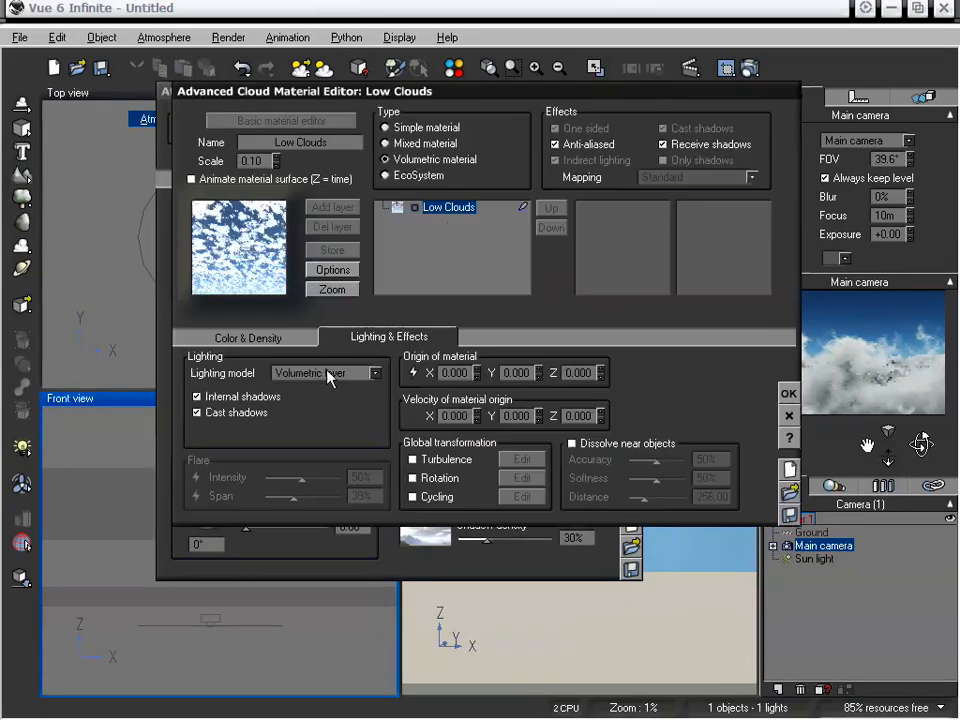
pyautogui.click(273, 338)
pyautogui.rightClick(250, 417)
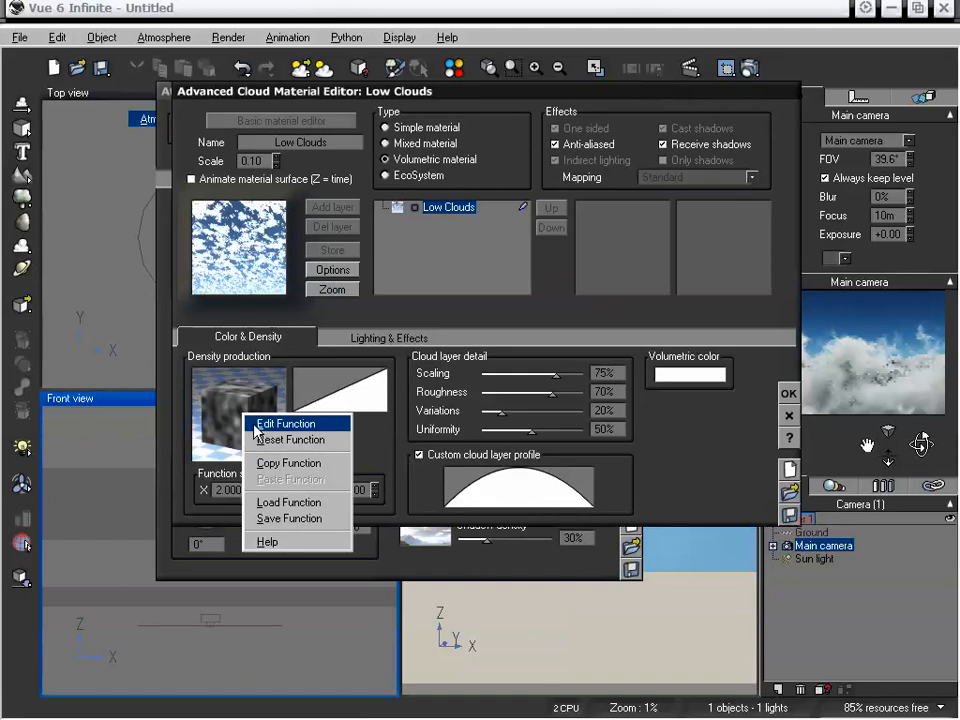
pyautogui.click(311, 424)
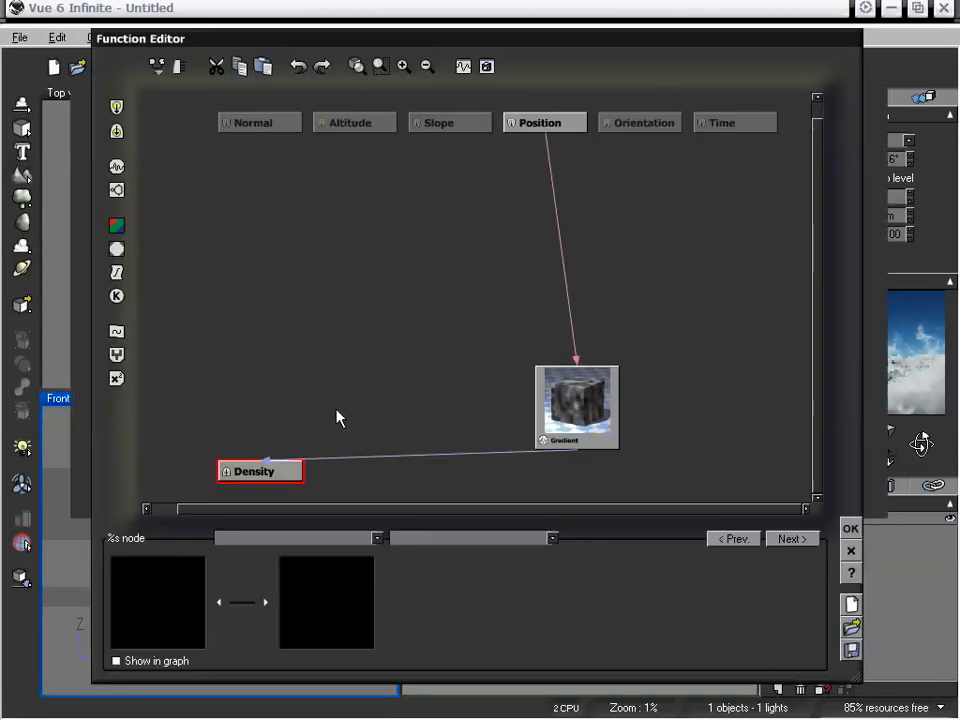
pyautogui.click(550, 425)
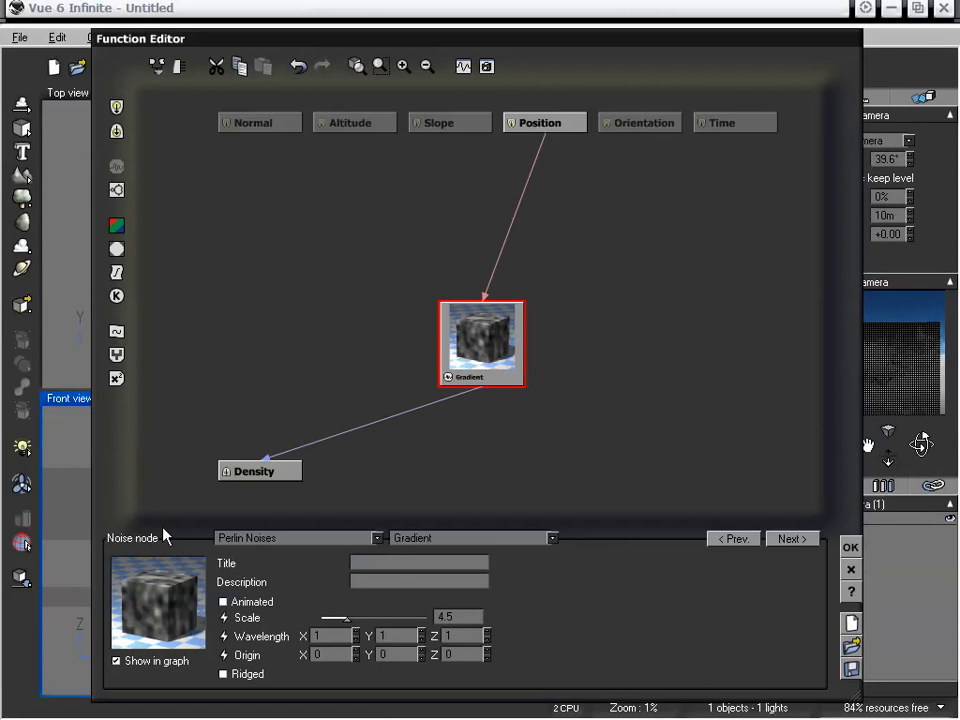
pyautogui.click(850, 547)
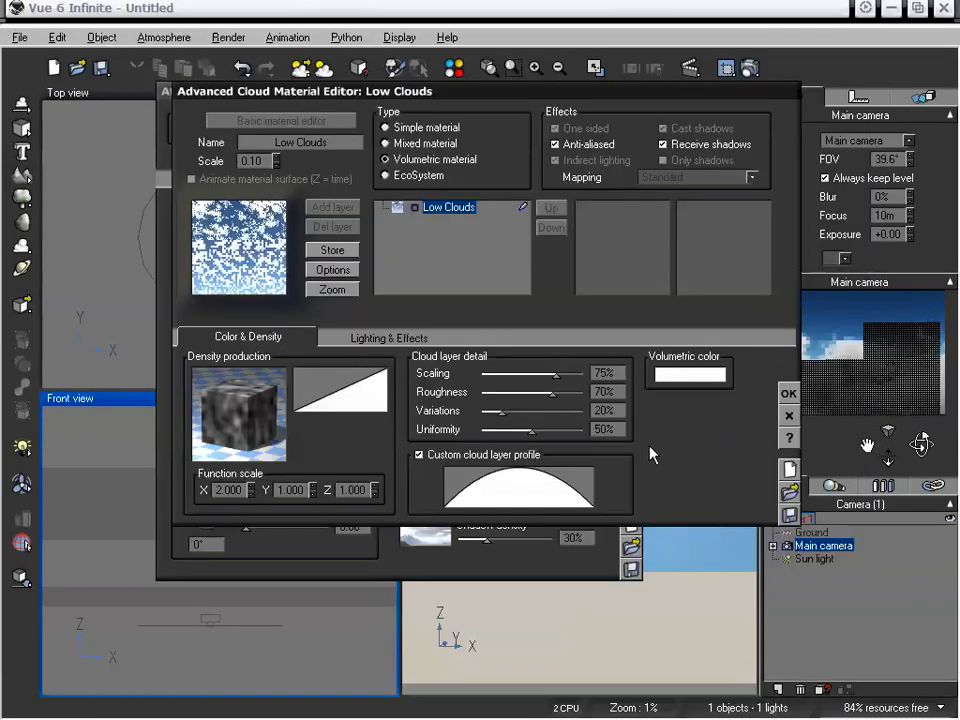
pyautogui.click(789, 416)
# - Open the Cumulus material's density function and reposition its Basic Repeater node between the Position input and Density output
pyautogui.click(212, 220)
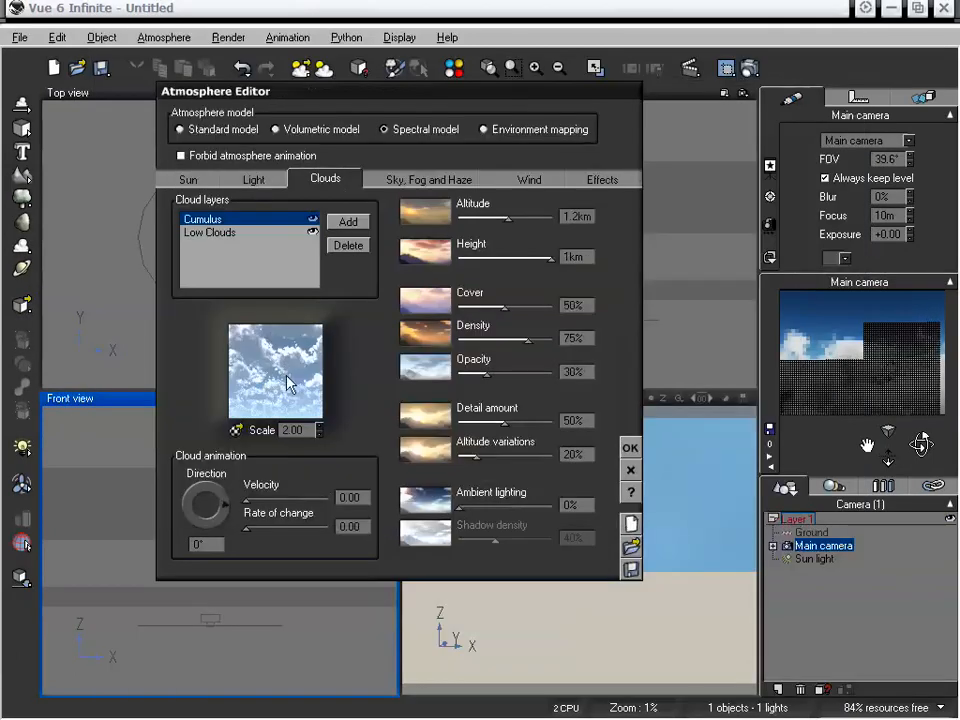
pyautogui.rightClick(287, 370)
pyautogui.click(292, 373)
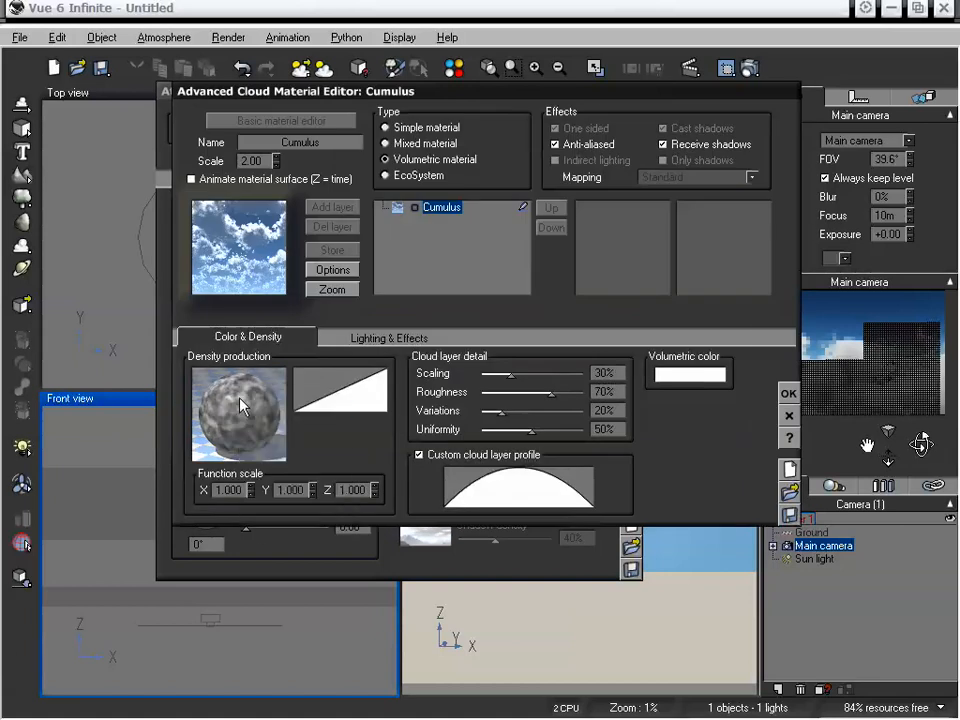
pyautogui.rightClick(248, 404)
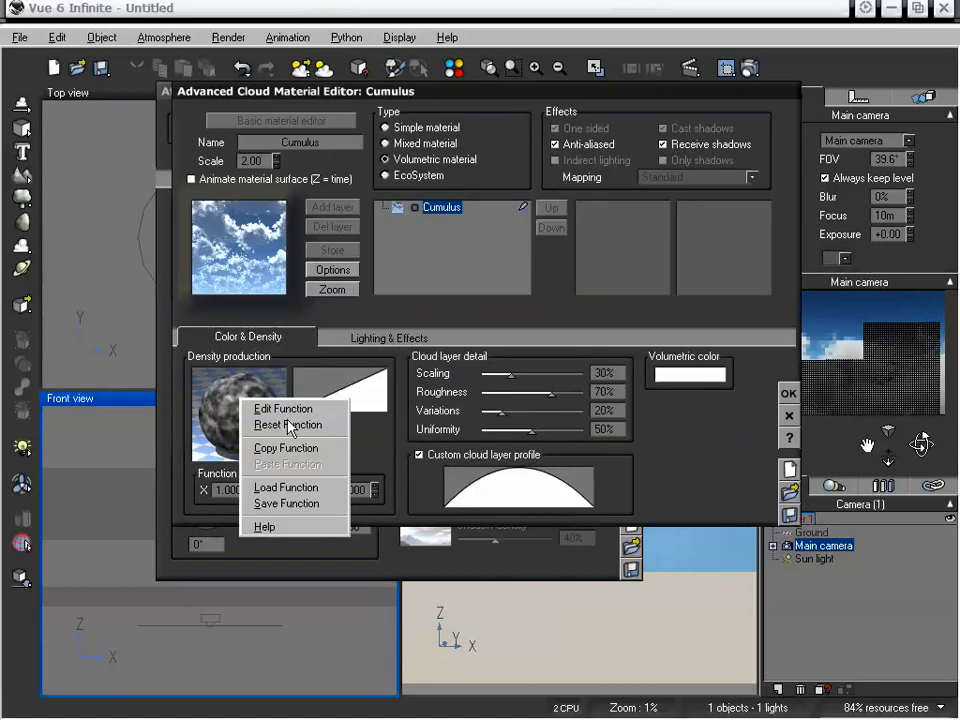
pyautogui.click(288, 412)
pyautogui.click(583, 408)
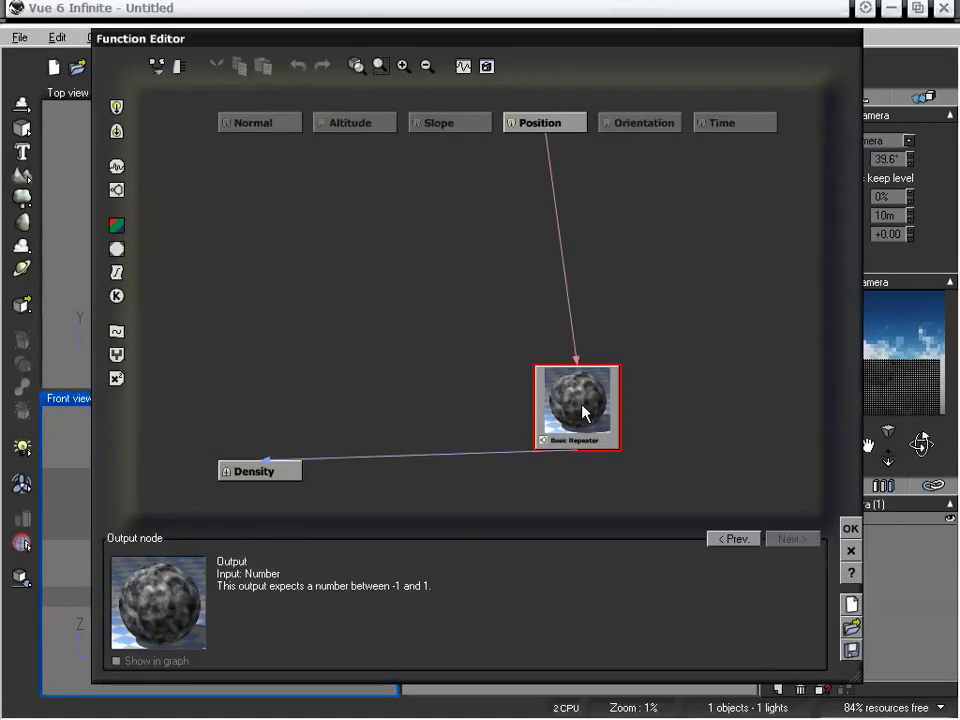
pyautogui.moveTo(563, 378); pyautogui.dragTo(436, 314)
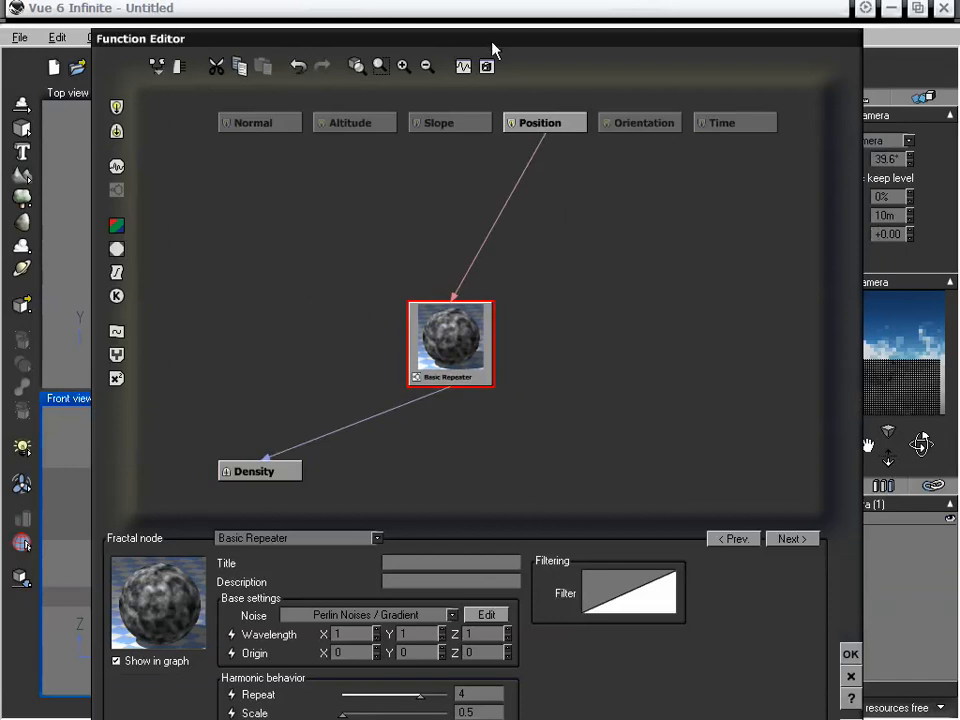
# - Change the Basic Repeater's base noise to the Fabric line pattern and accept the function and Cumulus material
pyautogui.moveTo(492, 48); pyautogui.dragTo(430, 10)
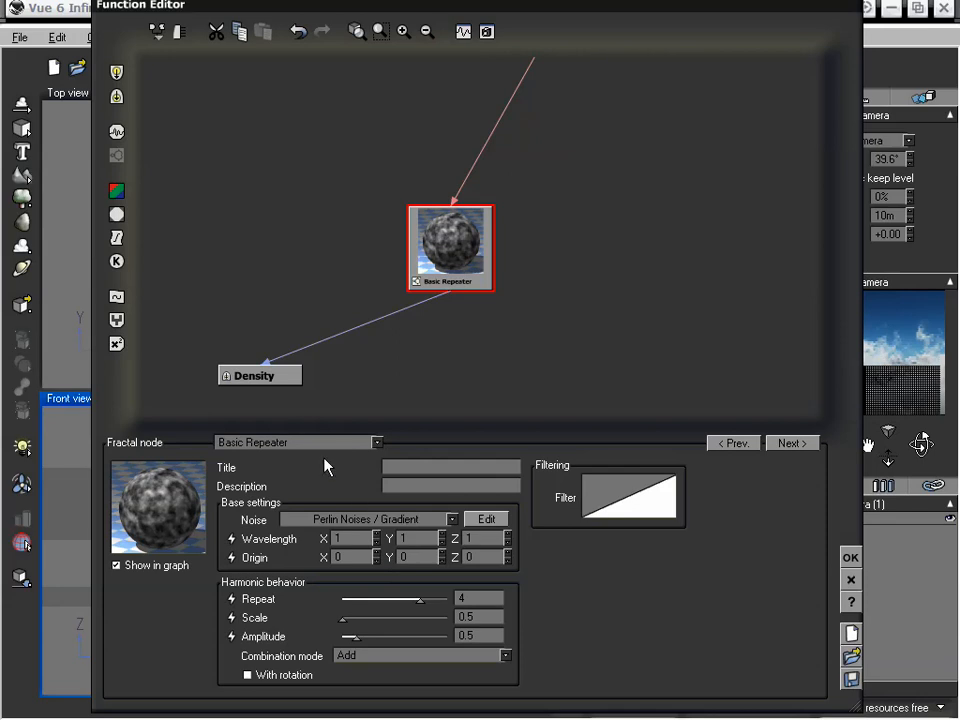
pyautogui.click(366, 520)
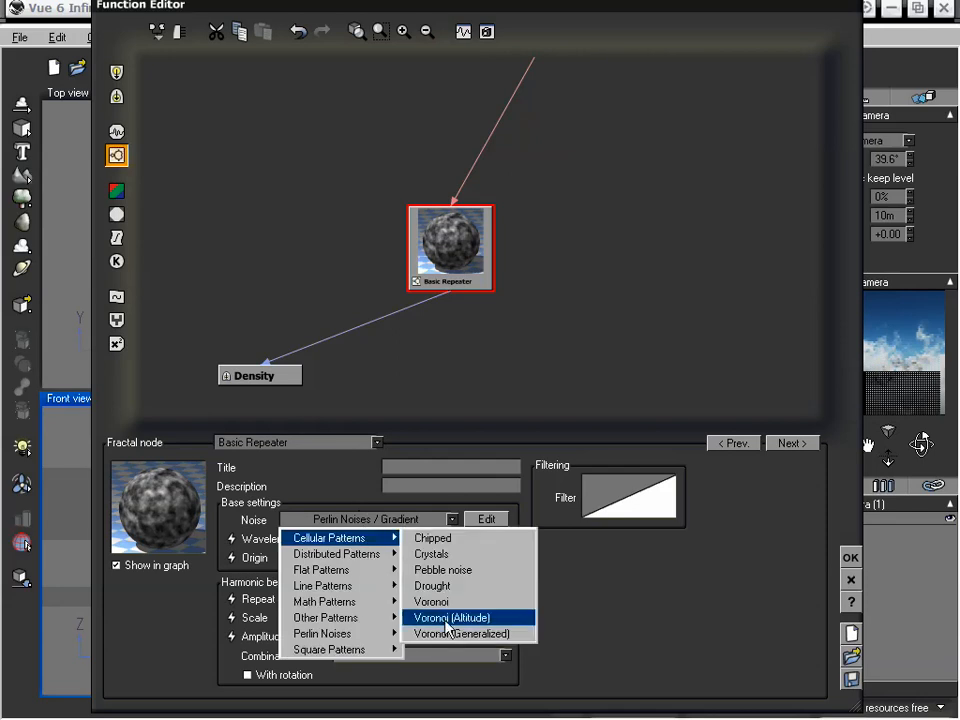
pyautogui.moveTo(378, 594)
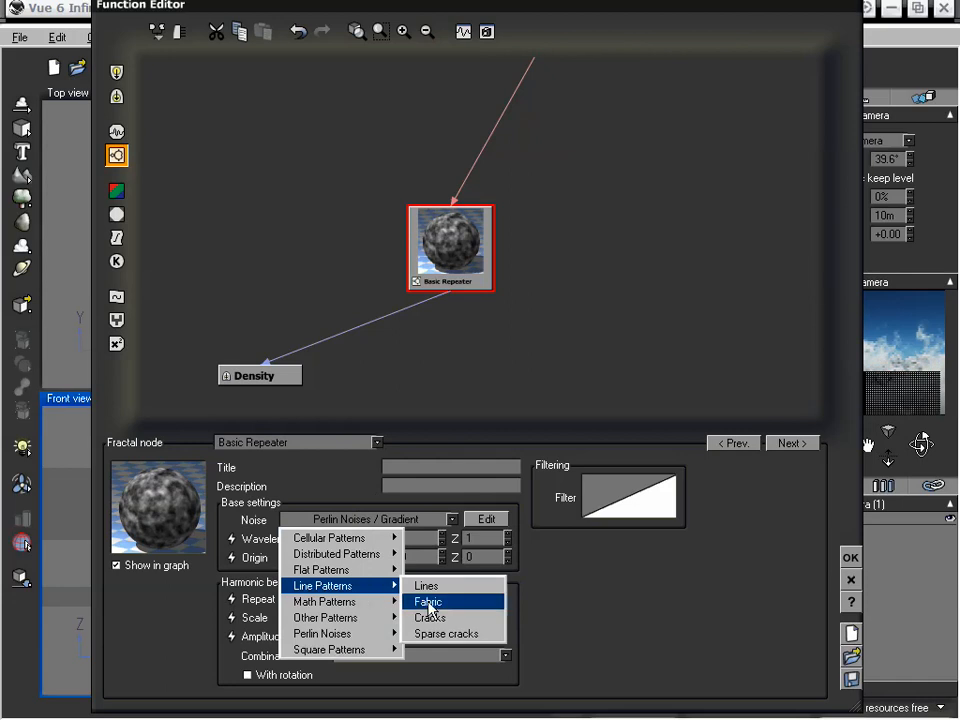
pyautogui.click(428, 601)
pyautogui.click(850, 557)
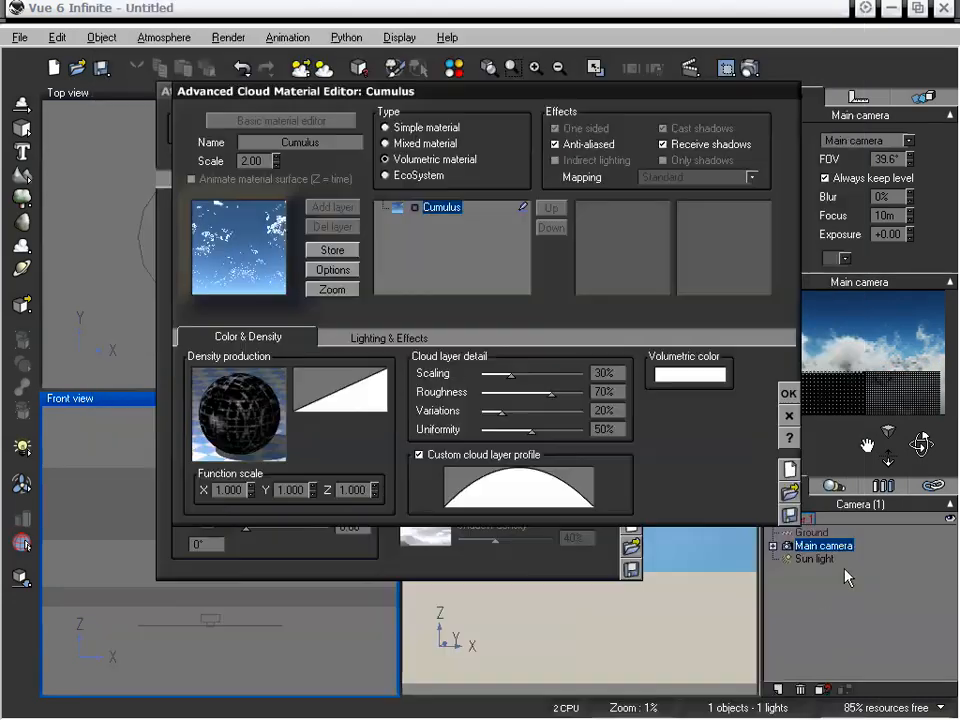
pyautogui.click(786, 394)
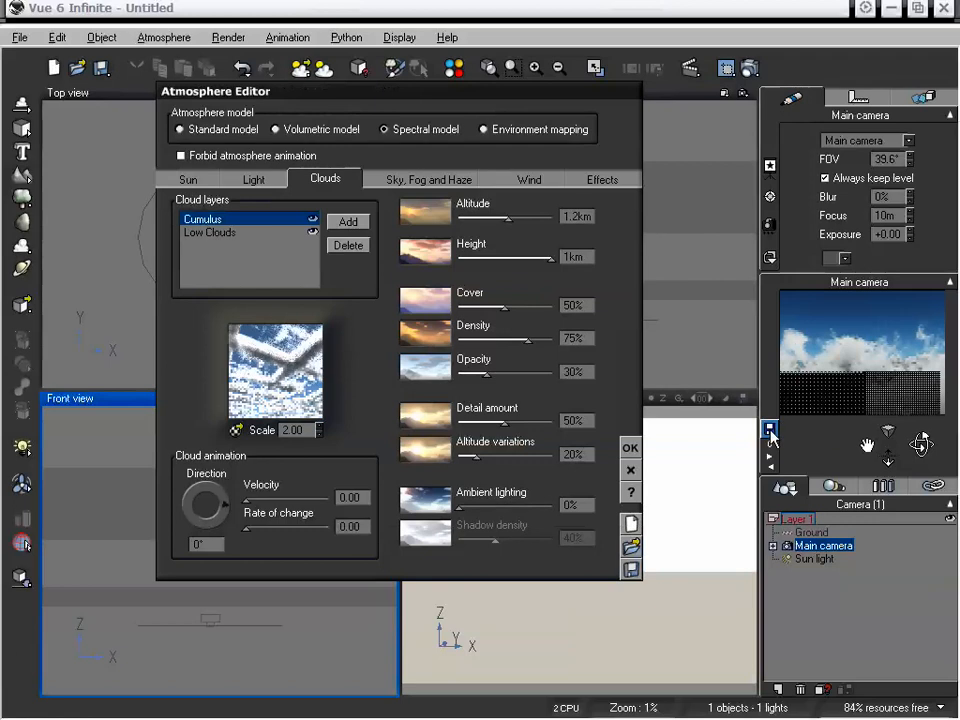